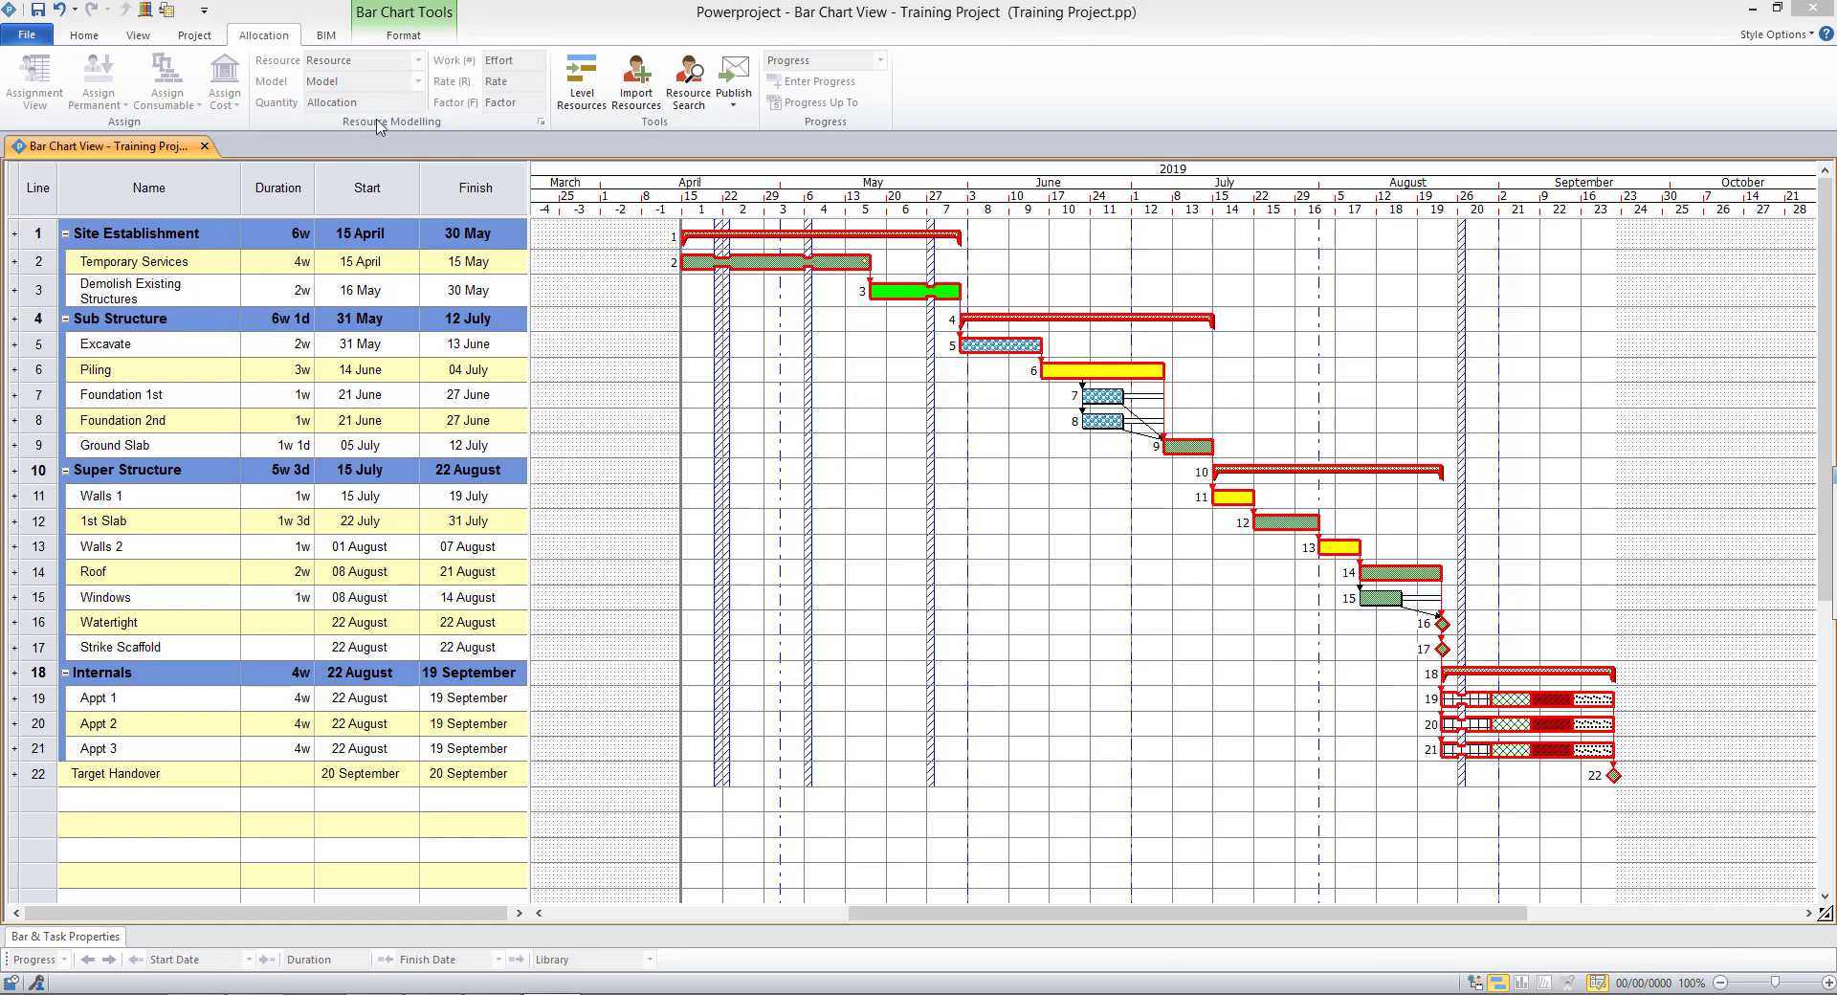
- Create a new baseline named 'Target Program' covering all tasks in Baseline Manager
left_click(203, 37)
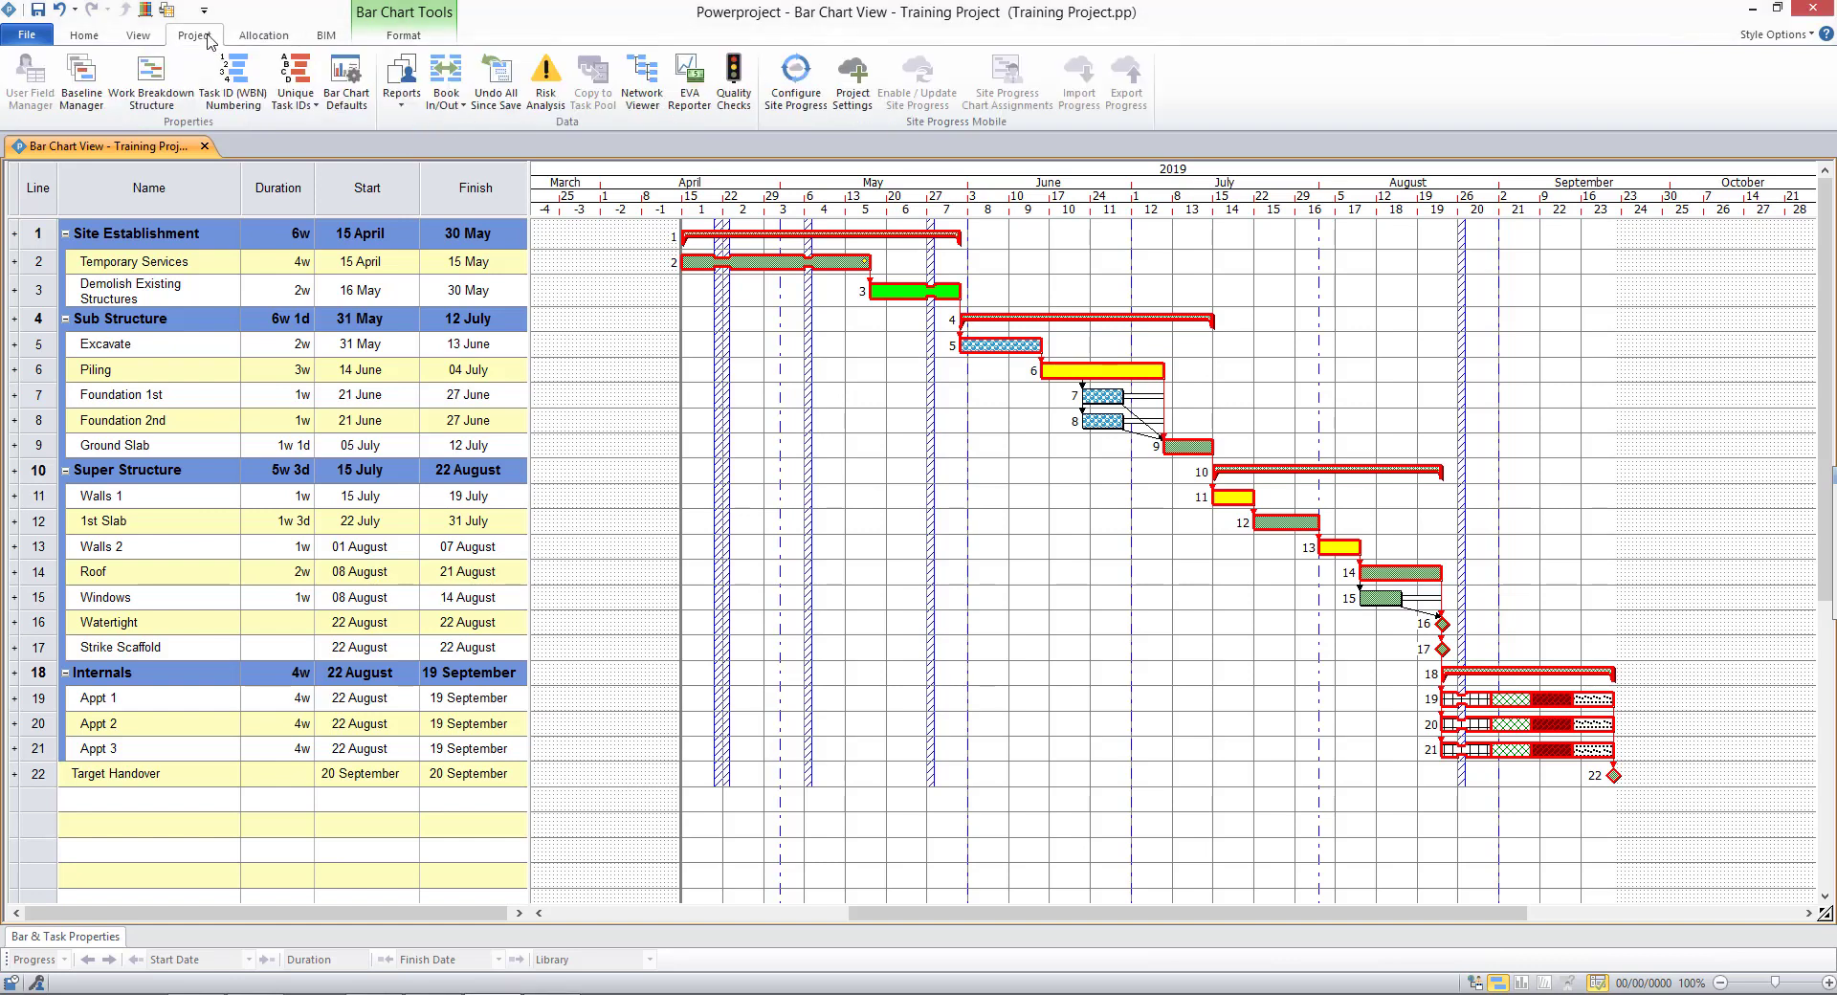
left_click(81, 81)
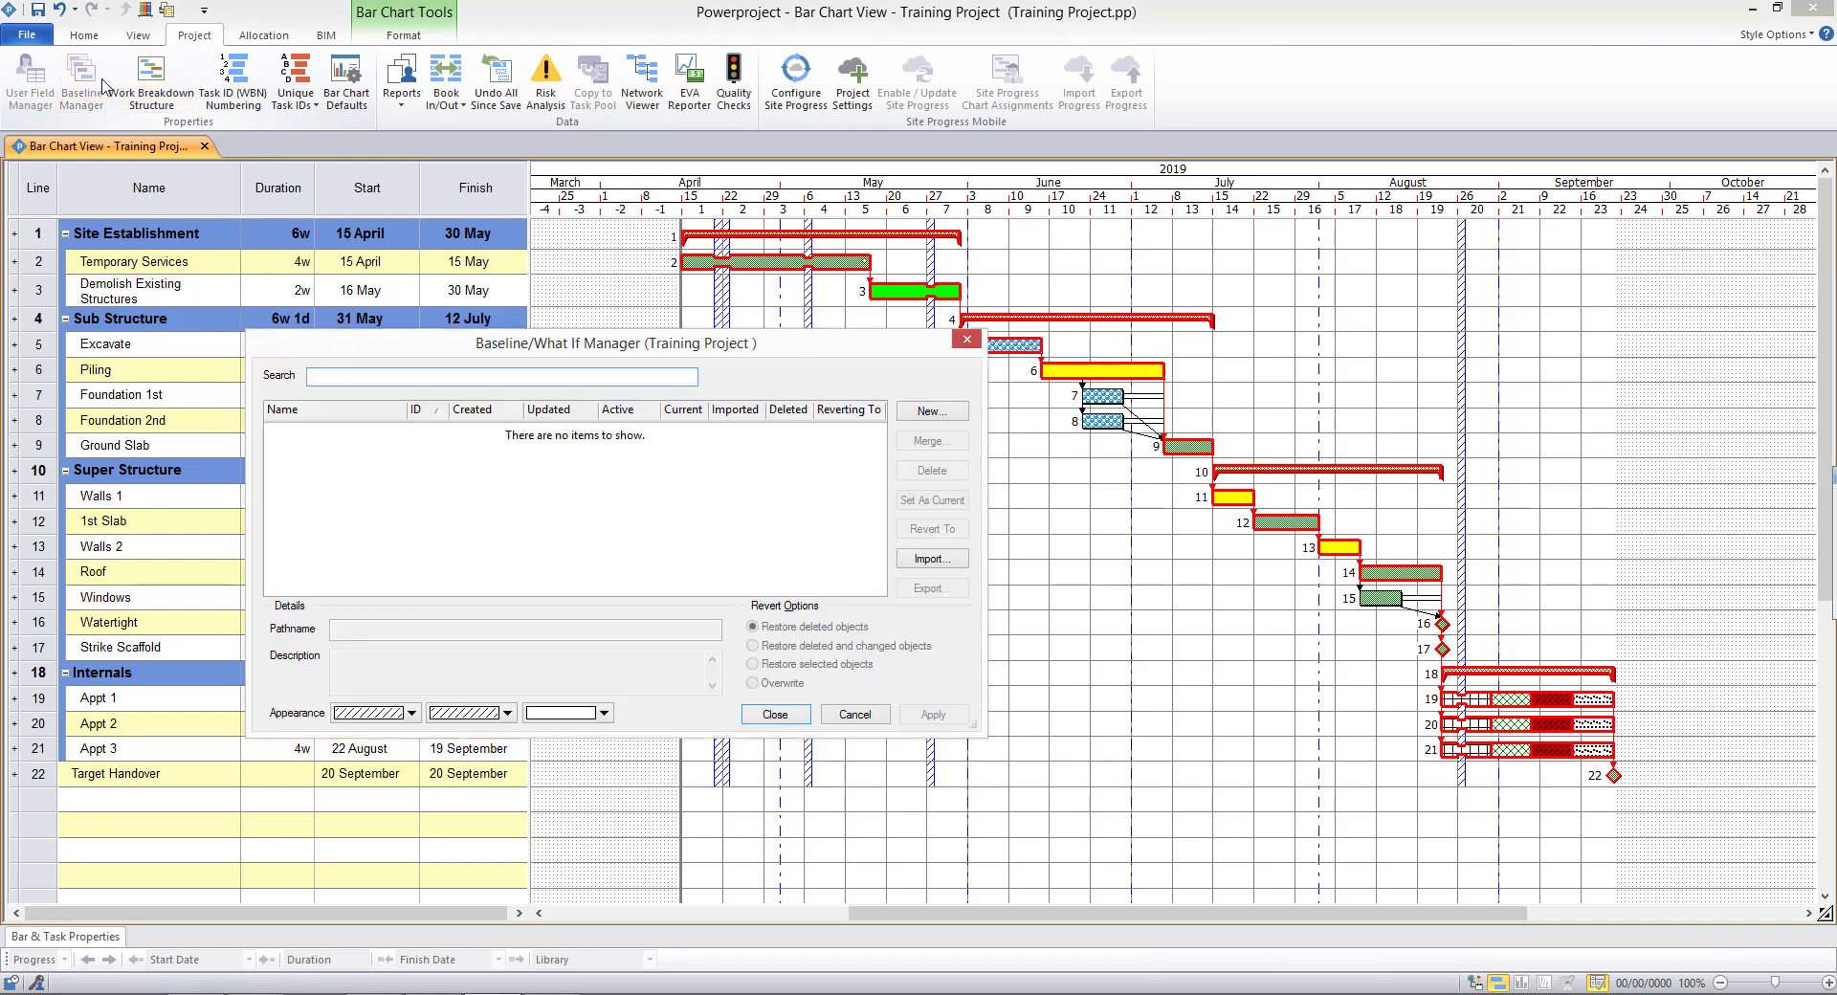
left_click(928, 414)
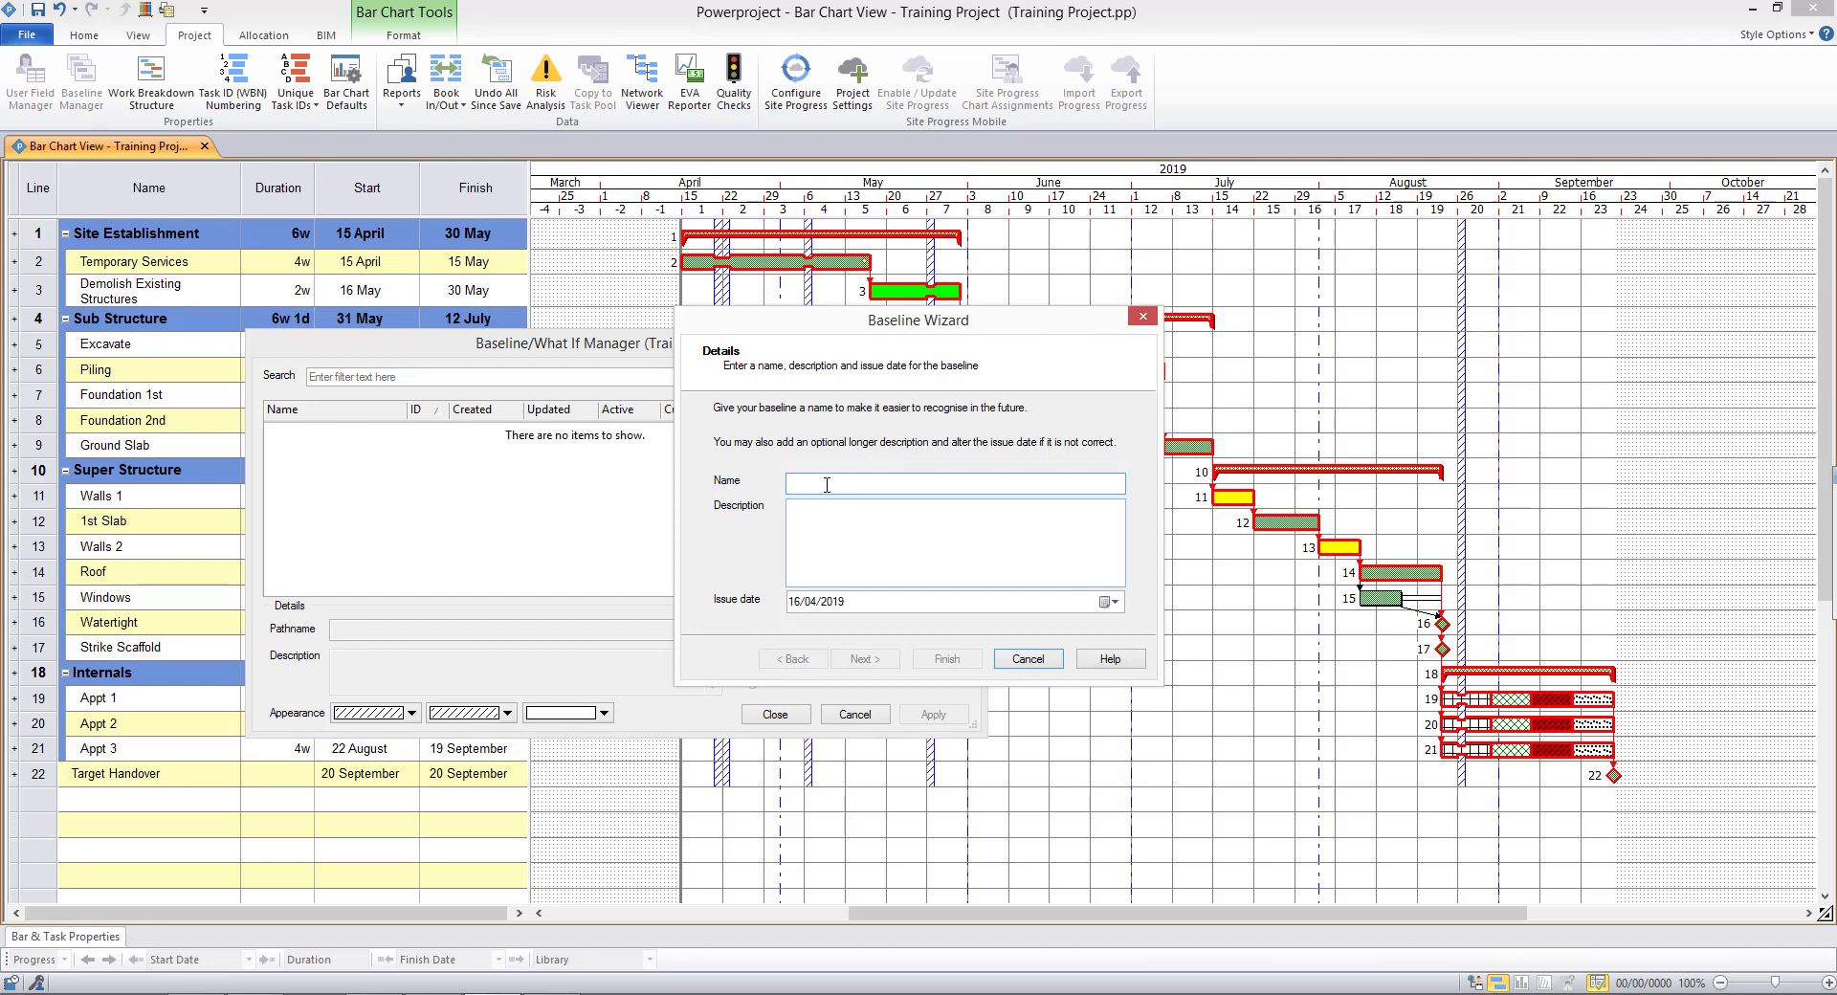
type("Target Program")
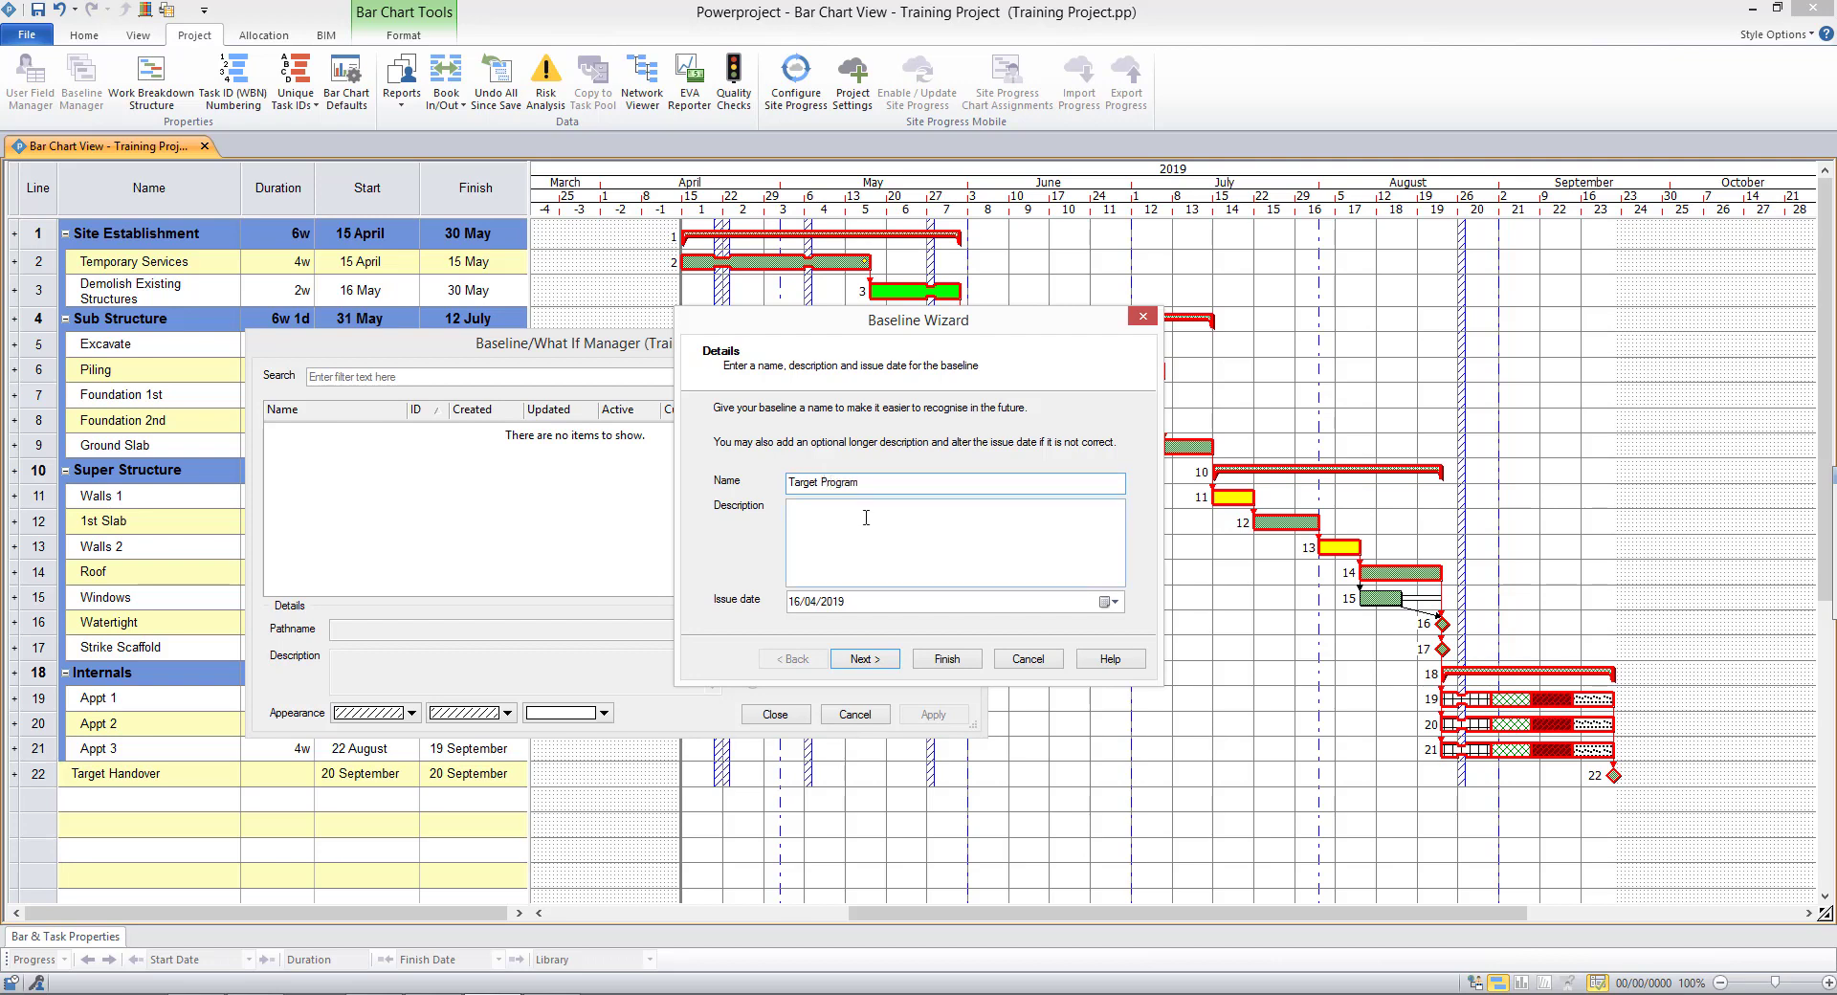
left_click(866, 518)
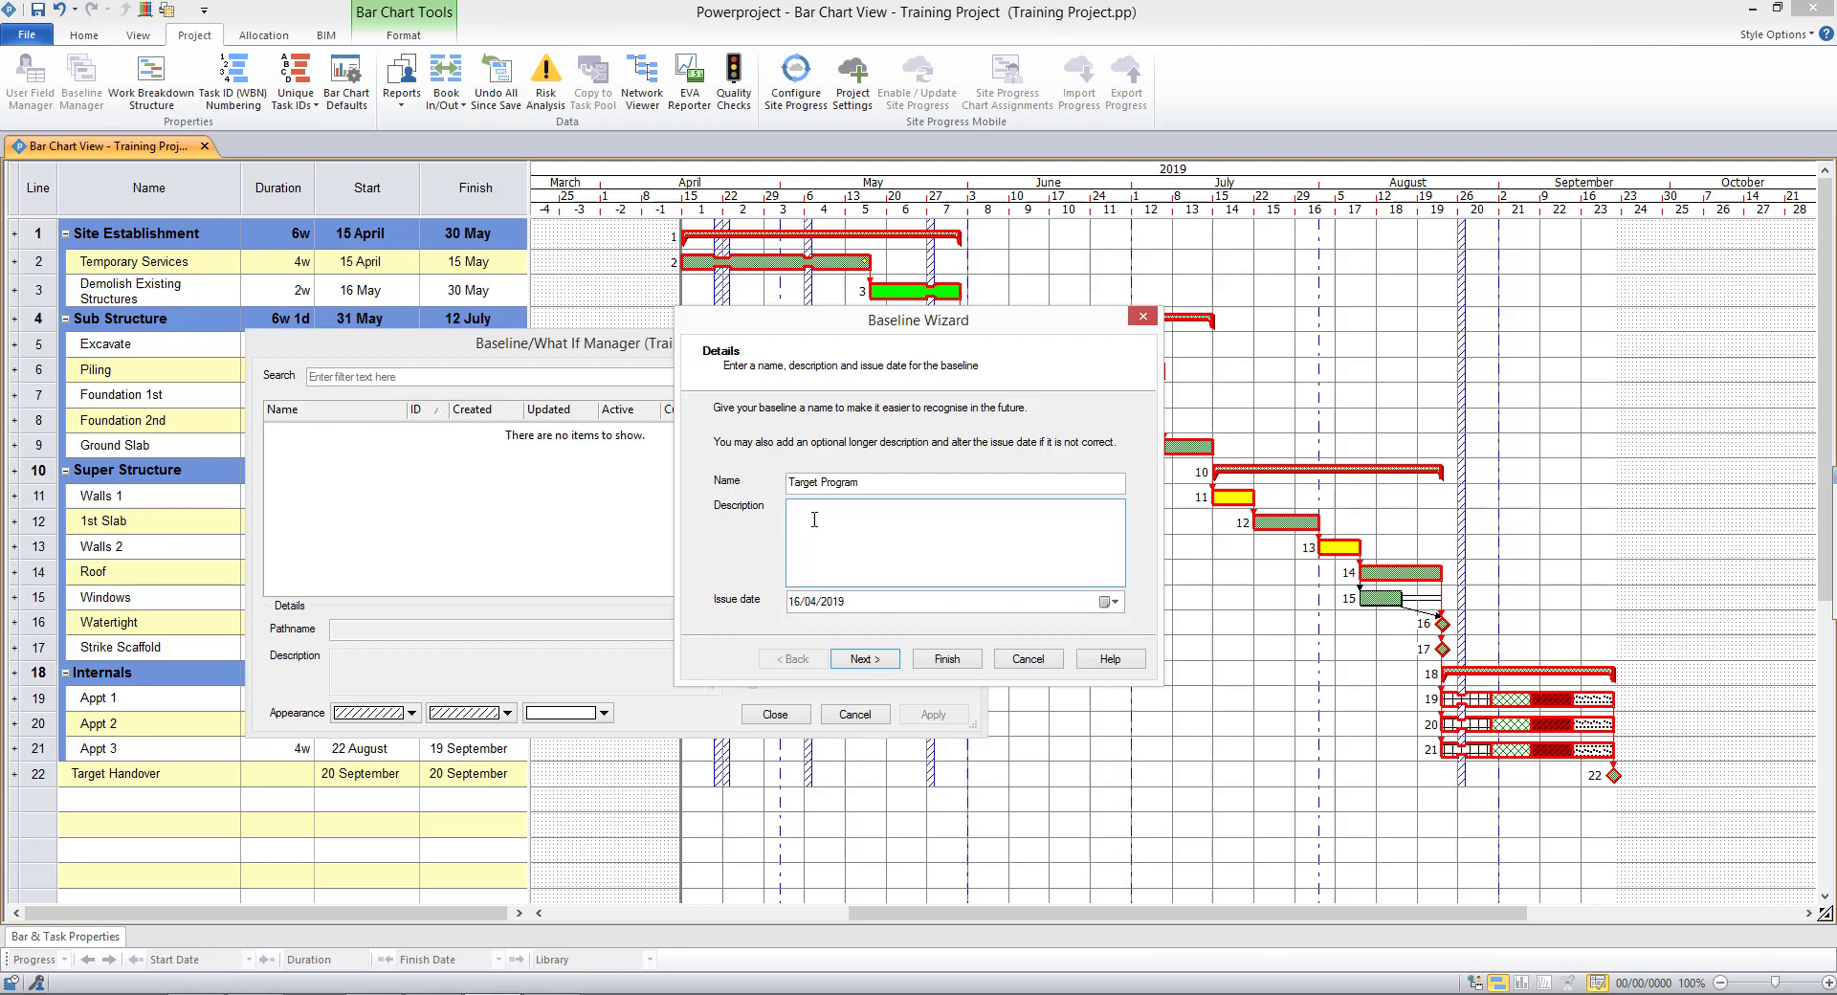
left_click(864, 659)
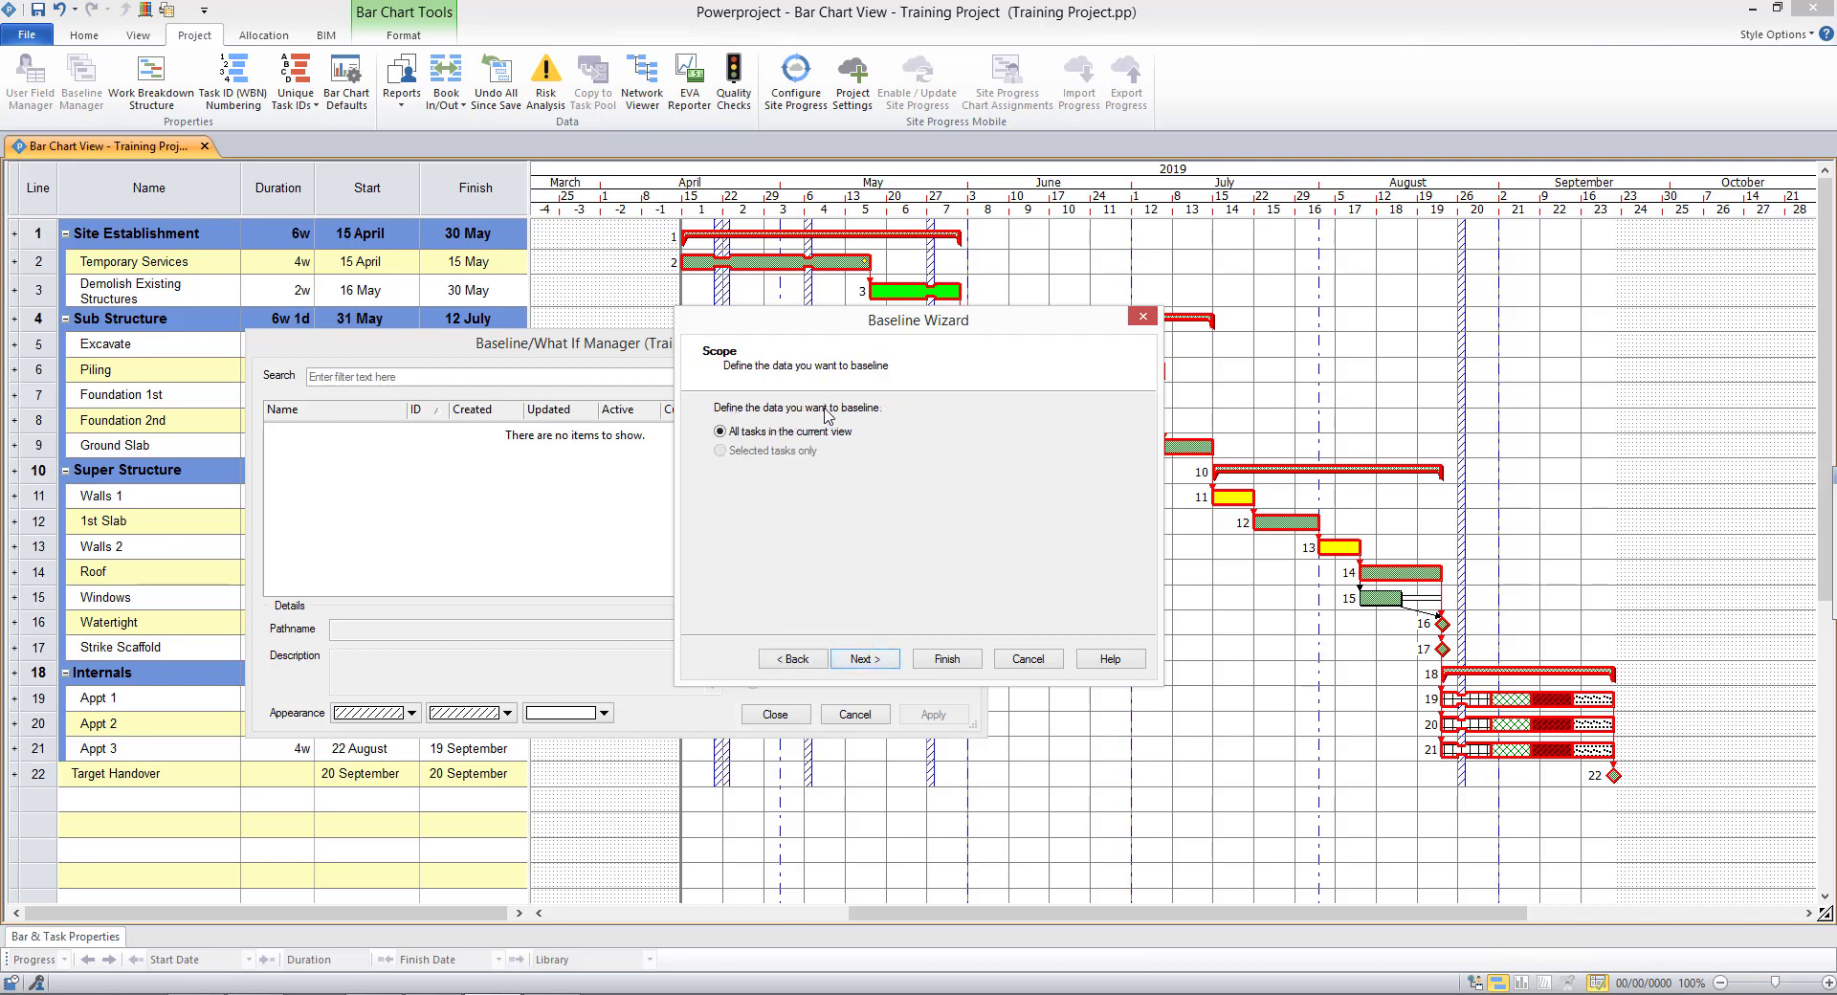
left_click_drag(954, 329, 672, 380)
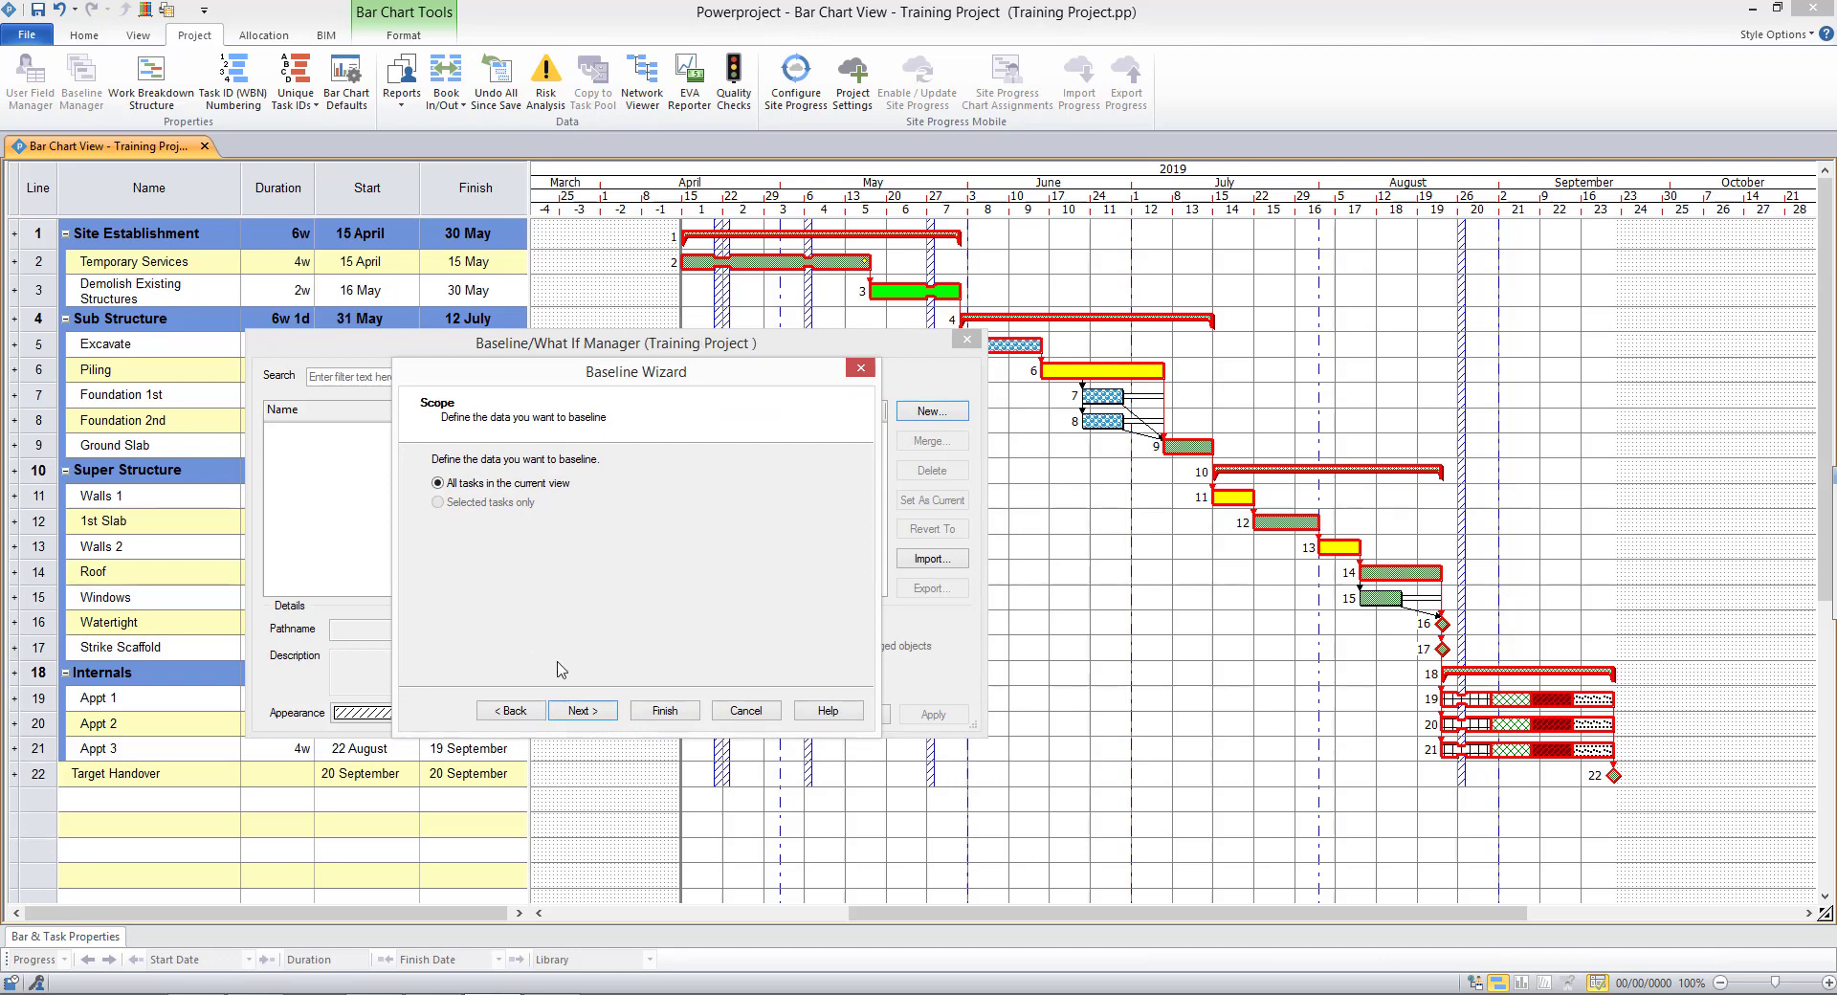
left_click(586, 712)
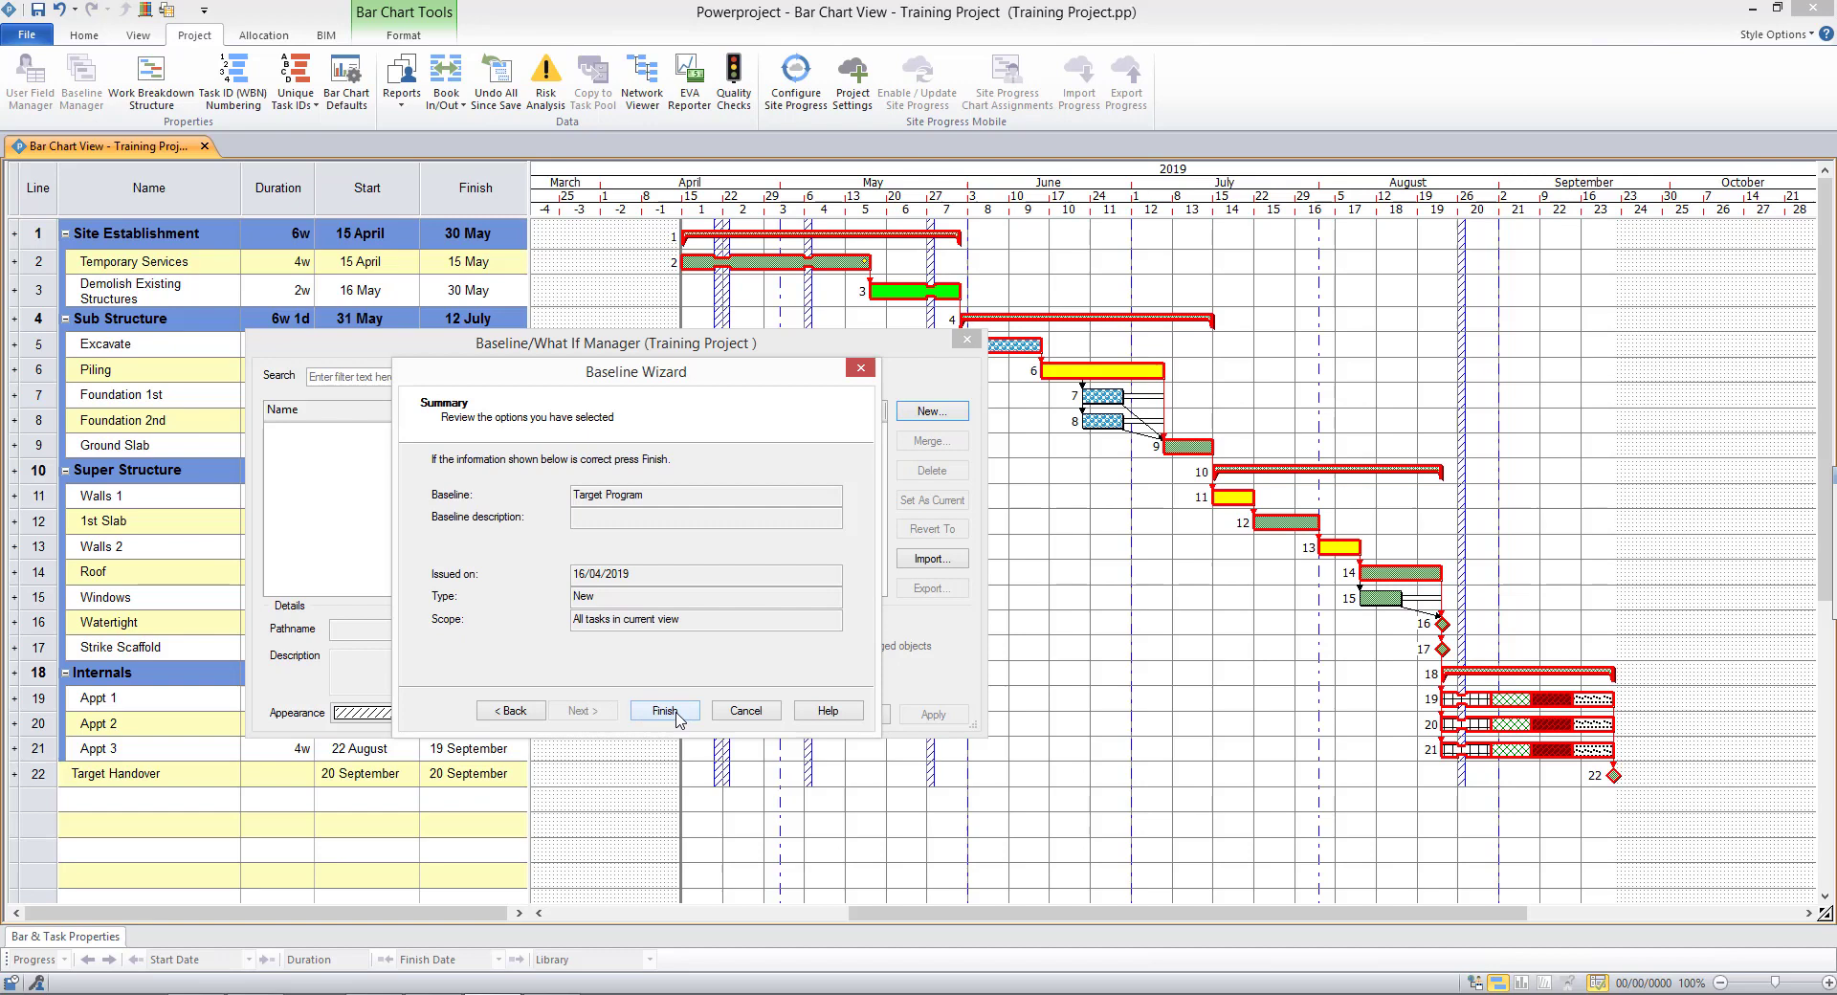
left_click(679, 715)
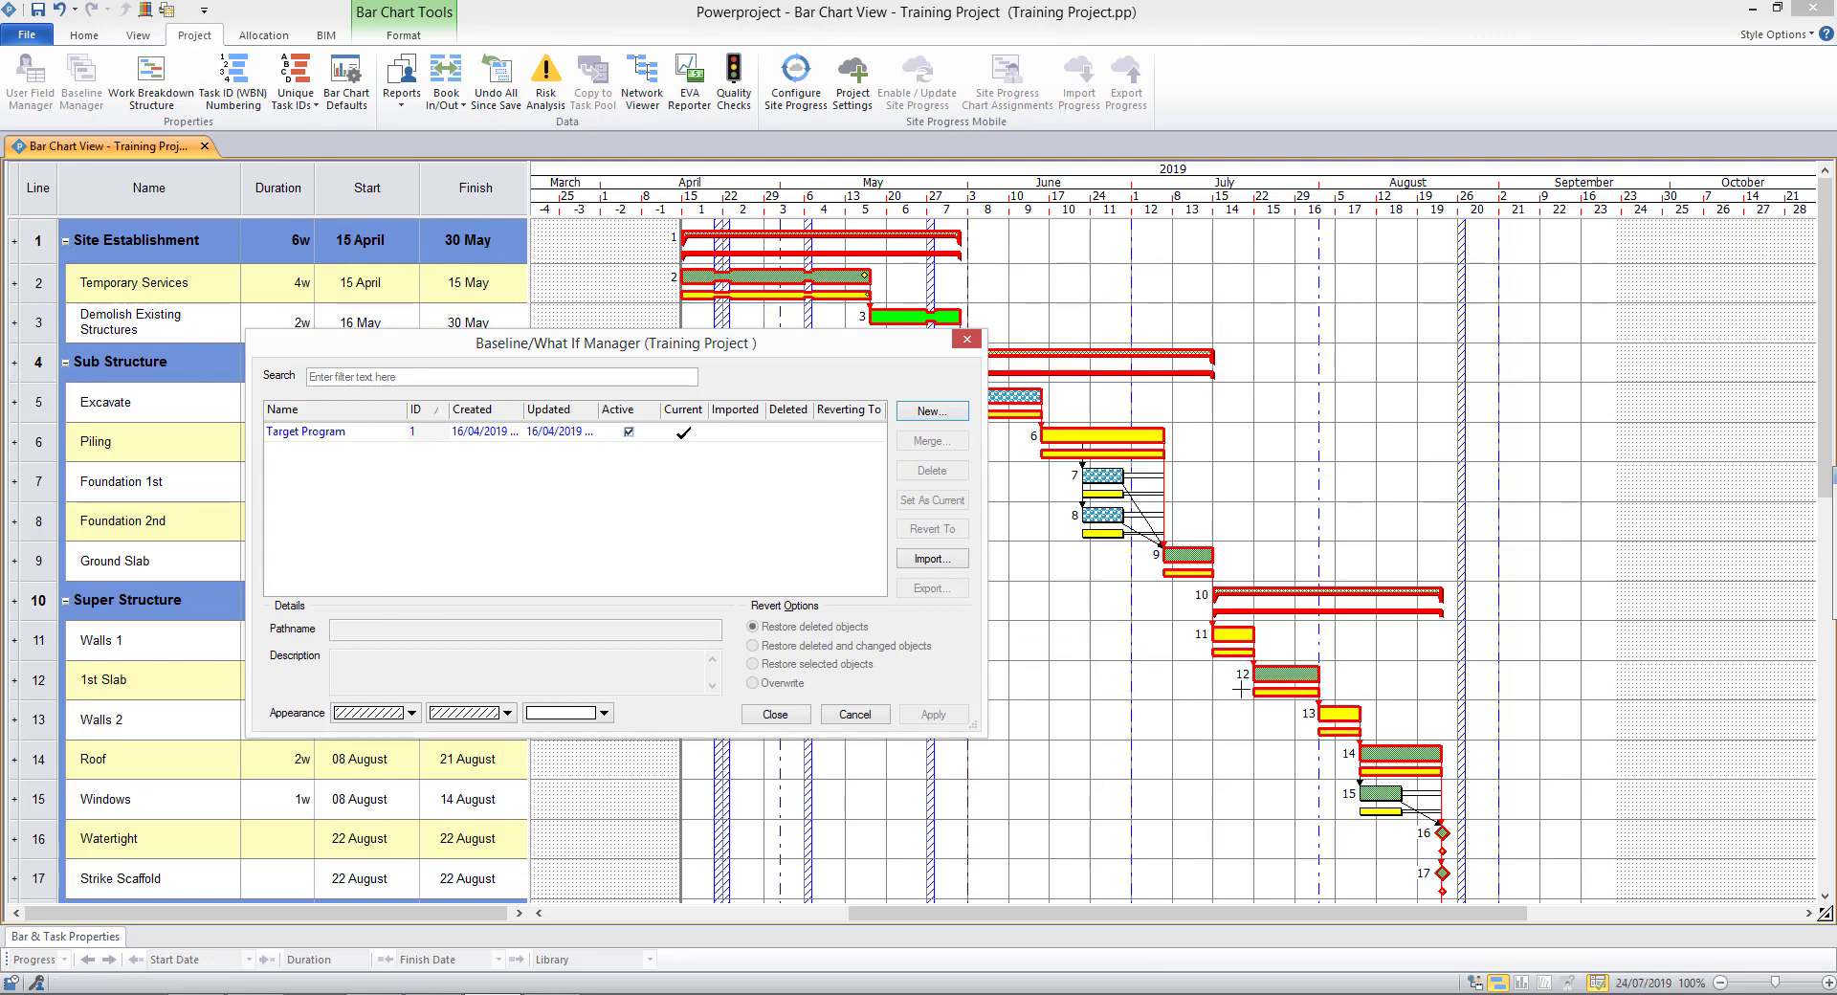
- Set the Target Program baseline's appearance colour to blue, then close Baseline Manager
left_click(469, 433)
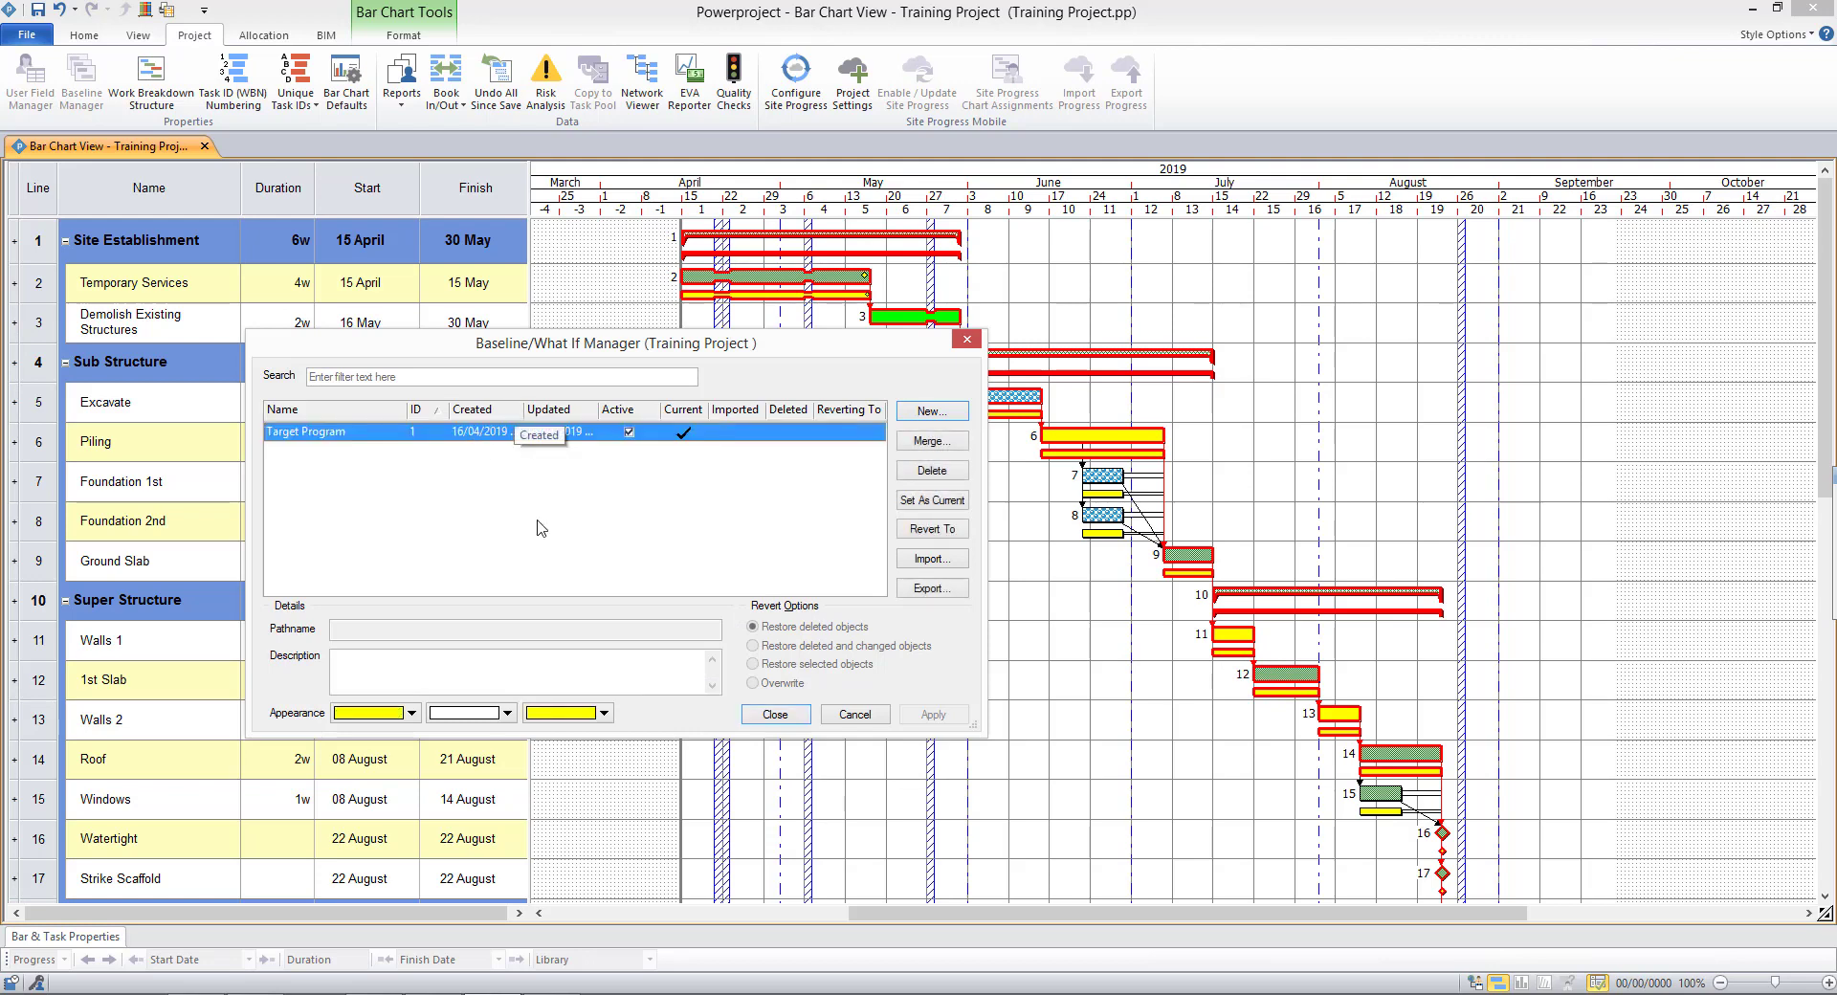
left_click(412, 715)
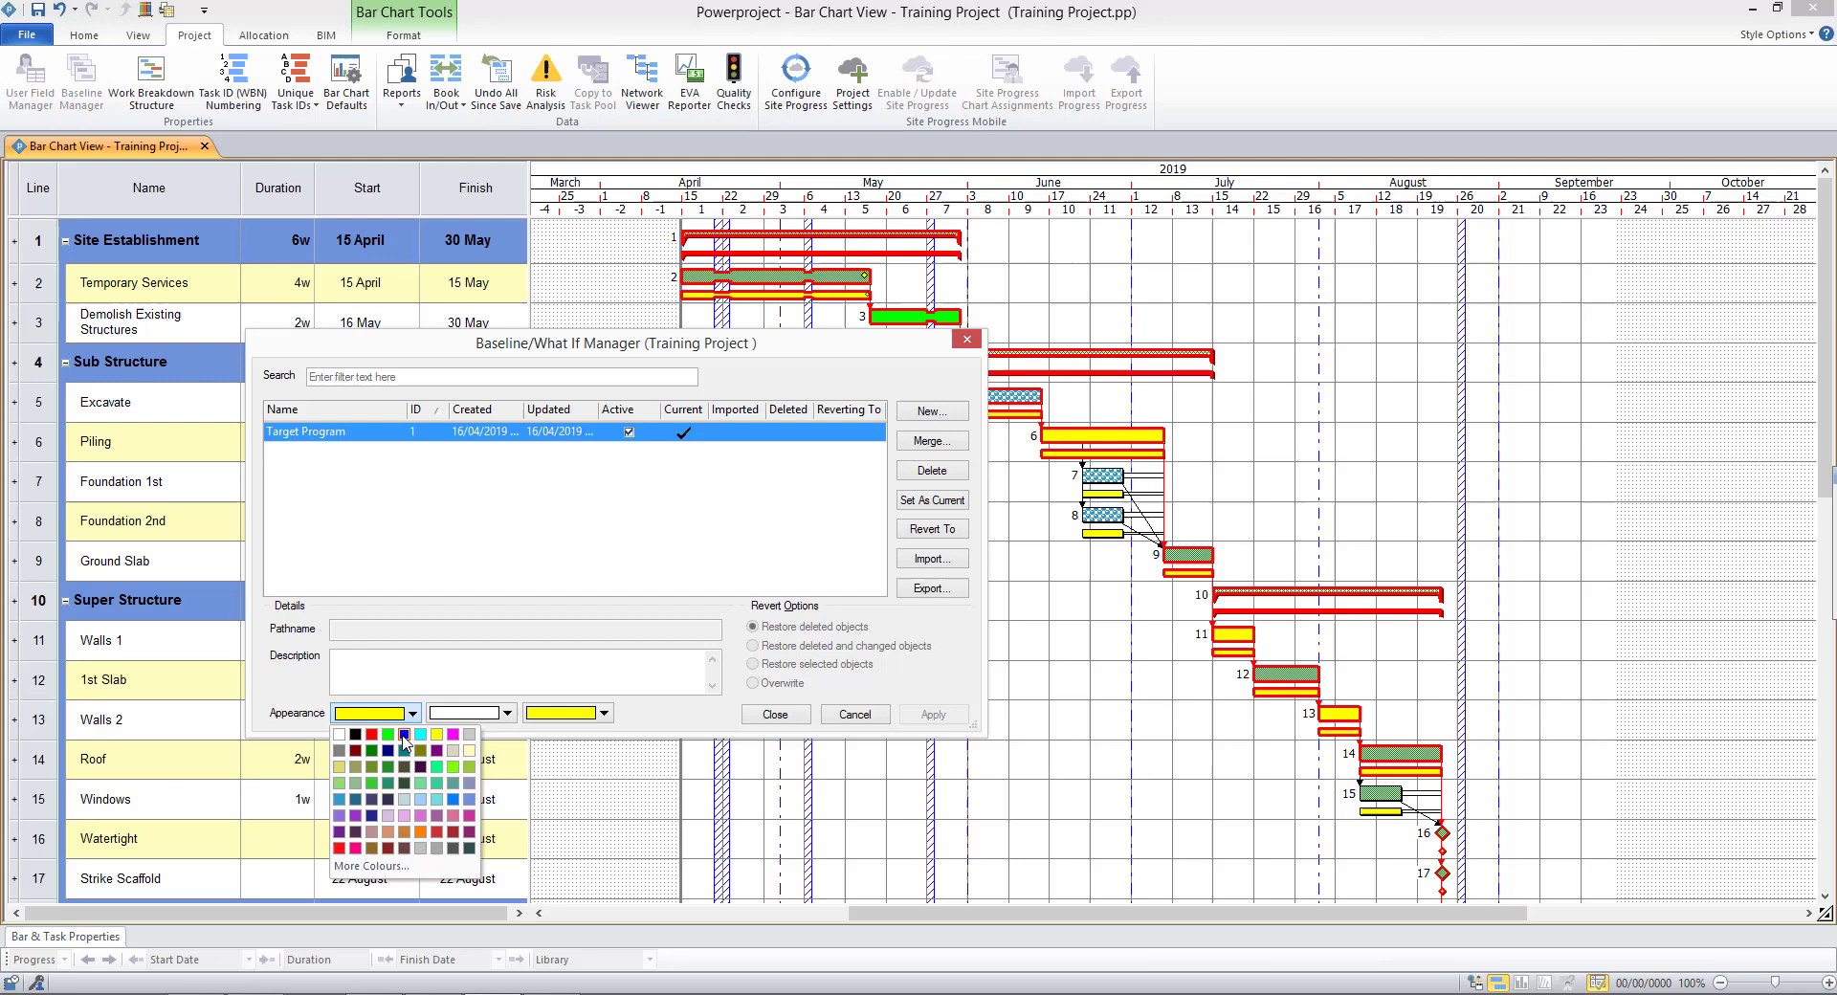
left_click(419, 767)
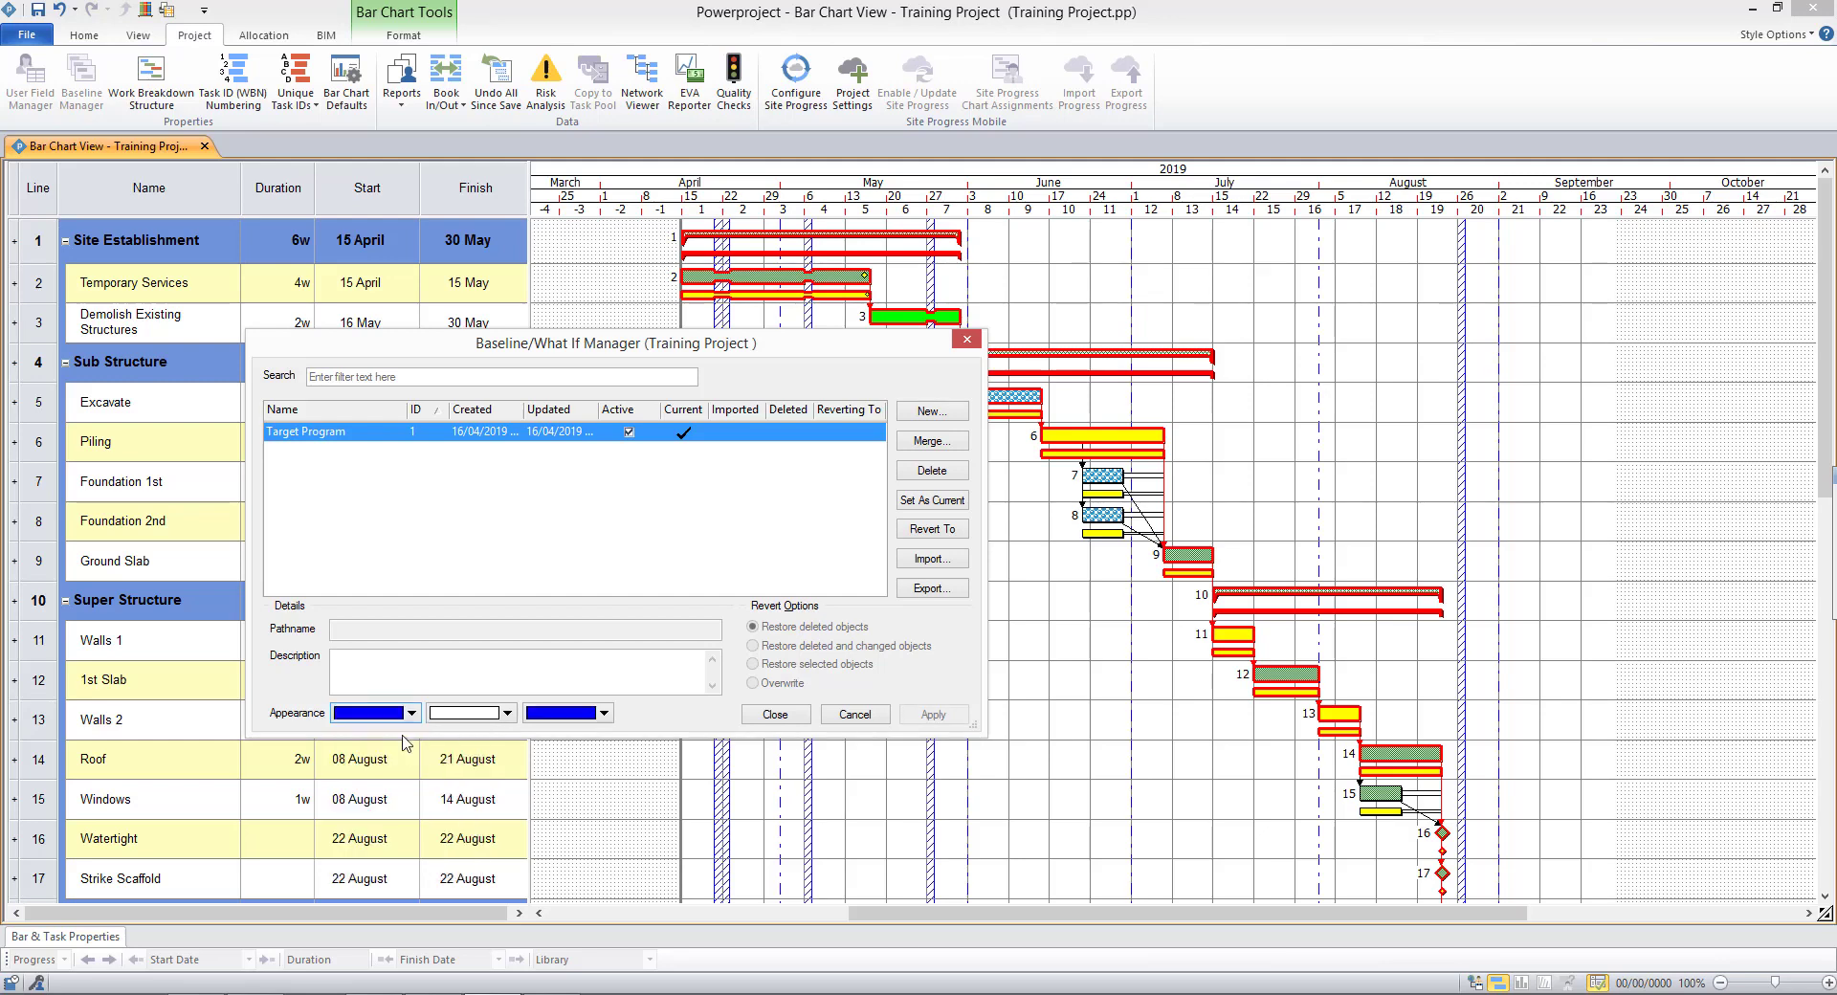
left_click(764, 715)
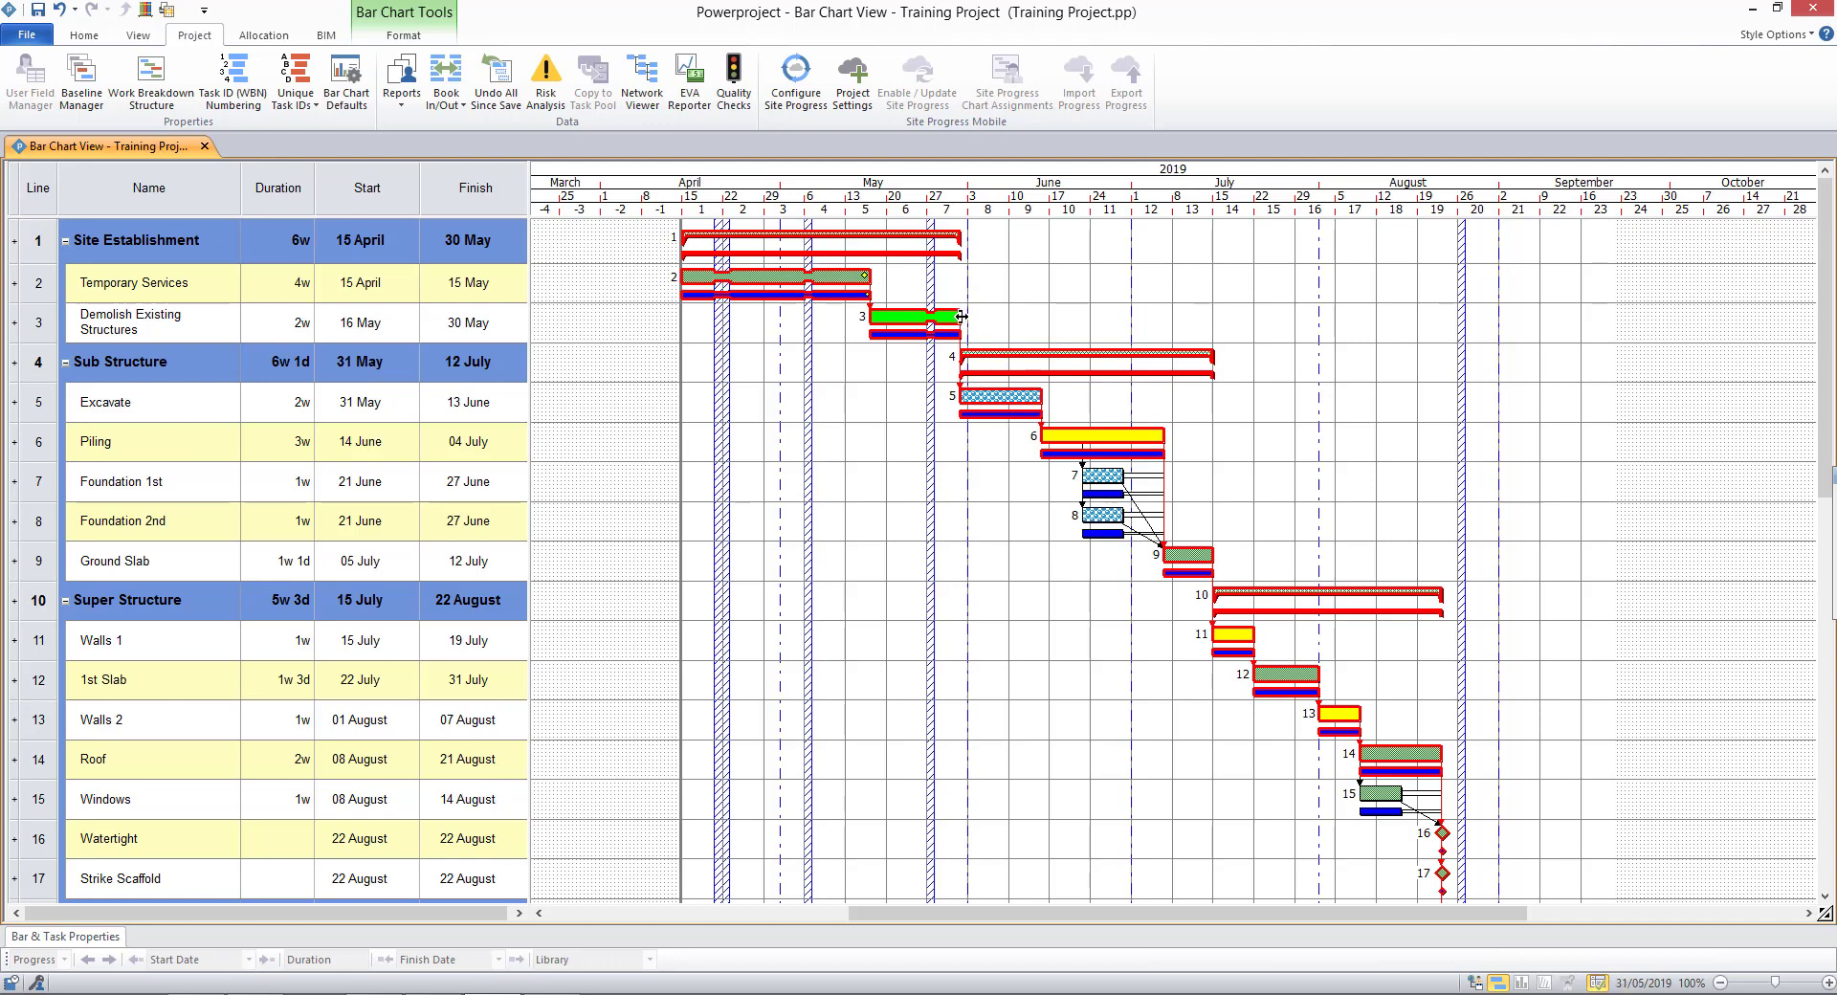
- Extend Demolish Existing Structures to 07 June and reschedule, pushing Target Handover to 30 September
left_click_drag(961, 316, 1010, 317)
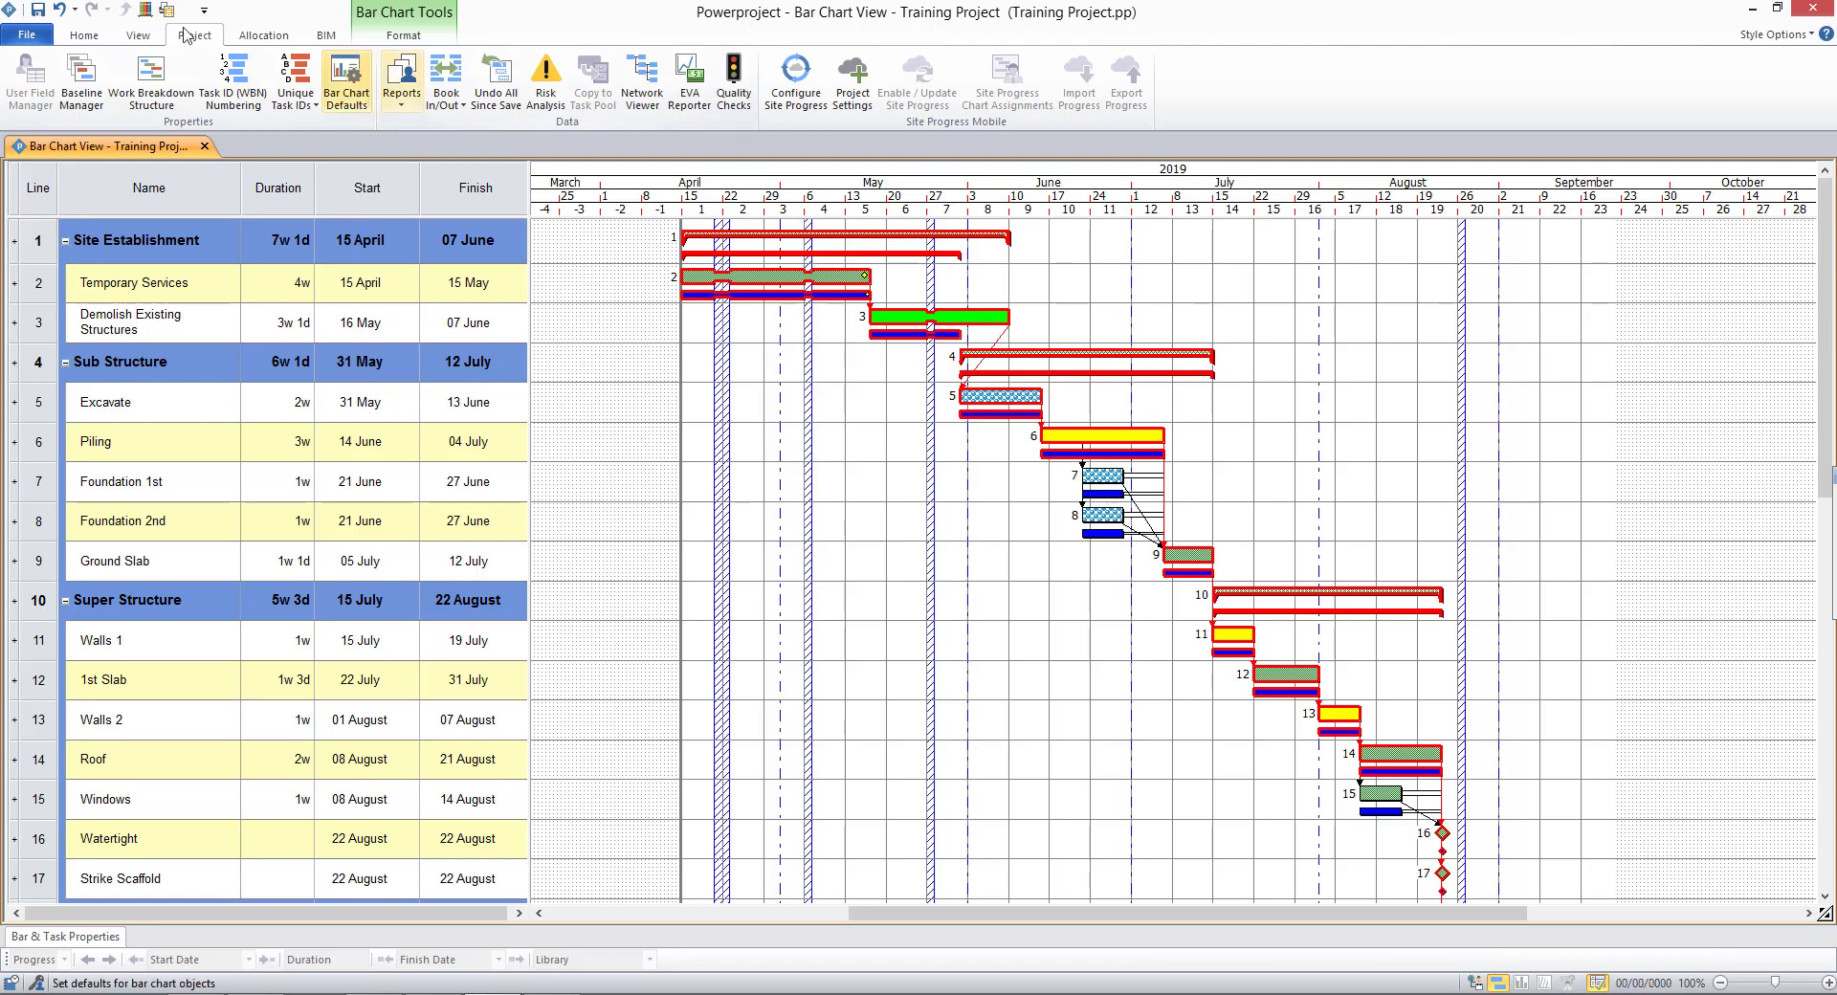
left_click(84, 35)
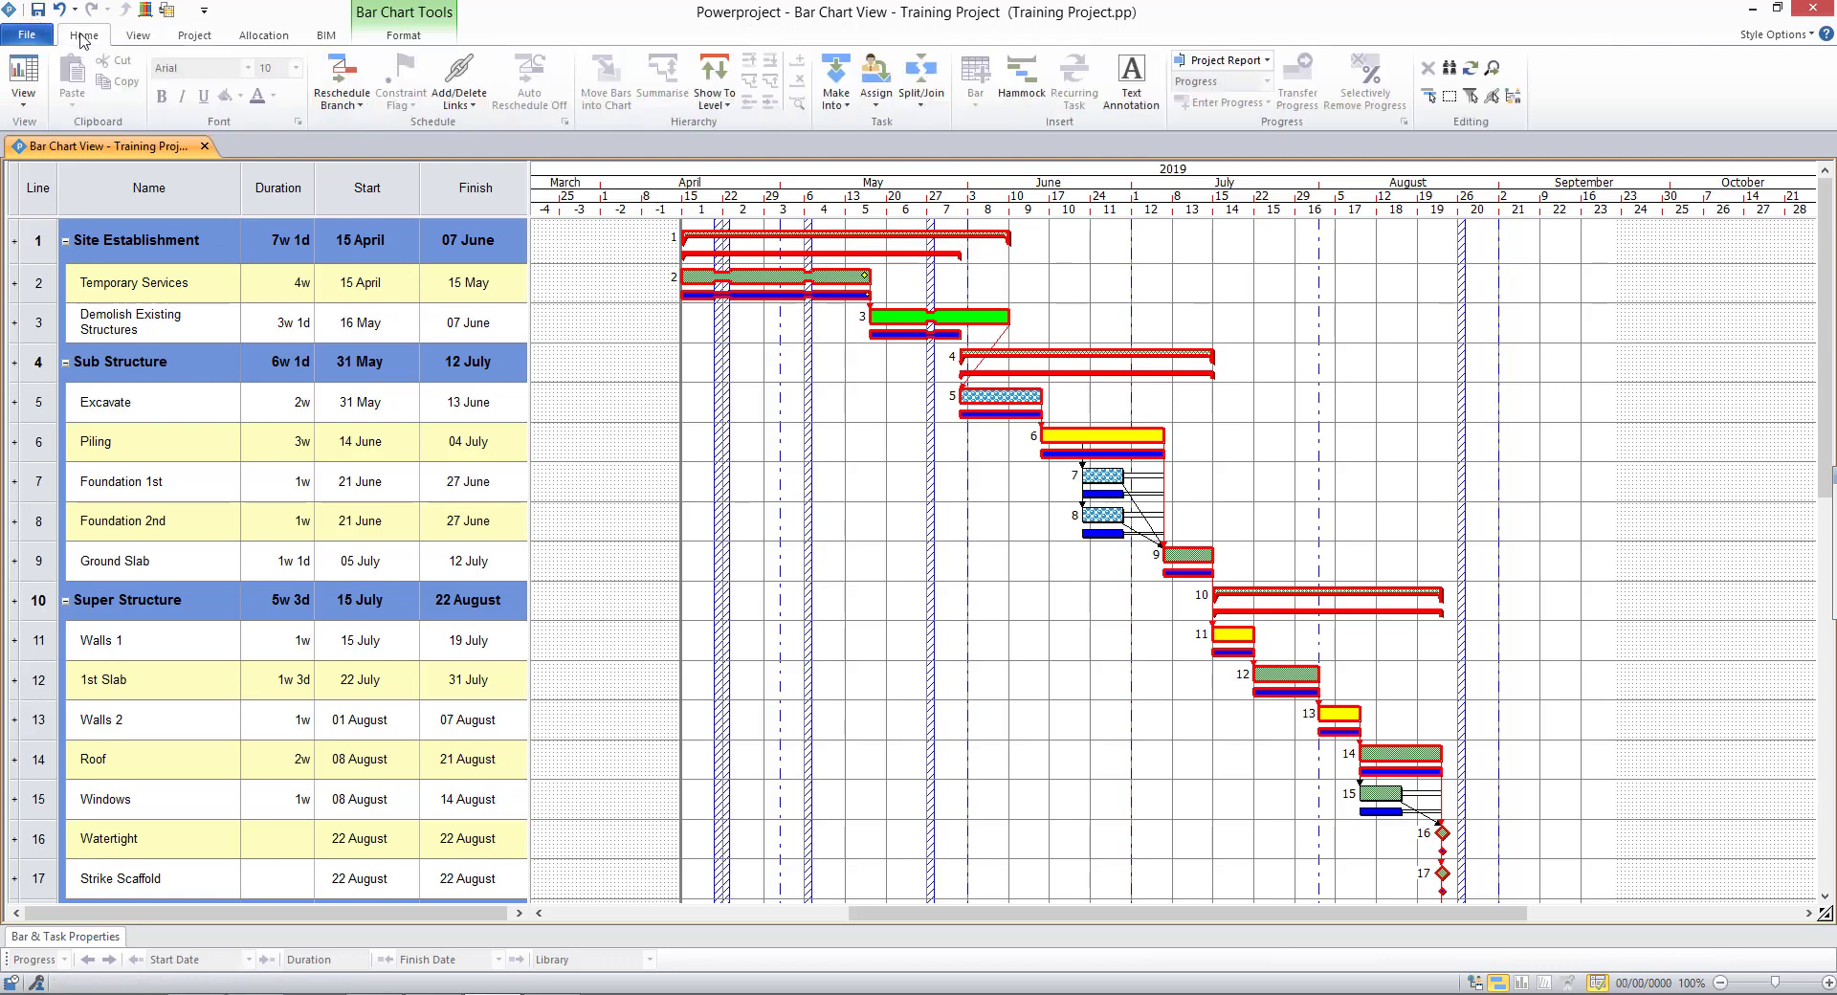
left_click(342, 76)
left_click(1013, 570)
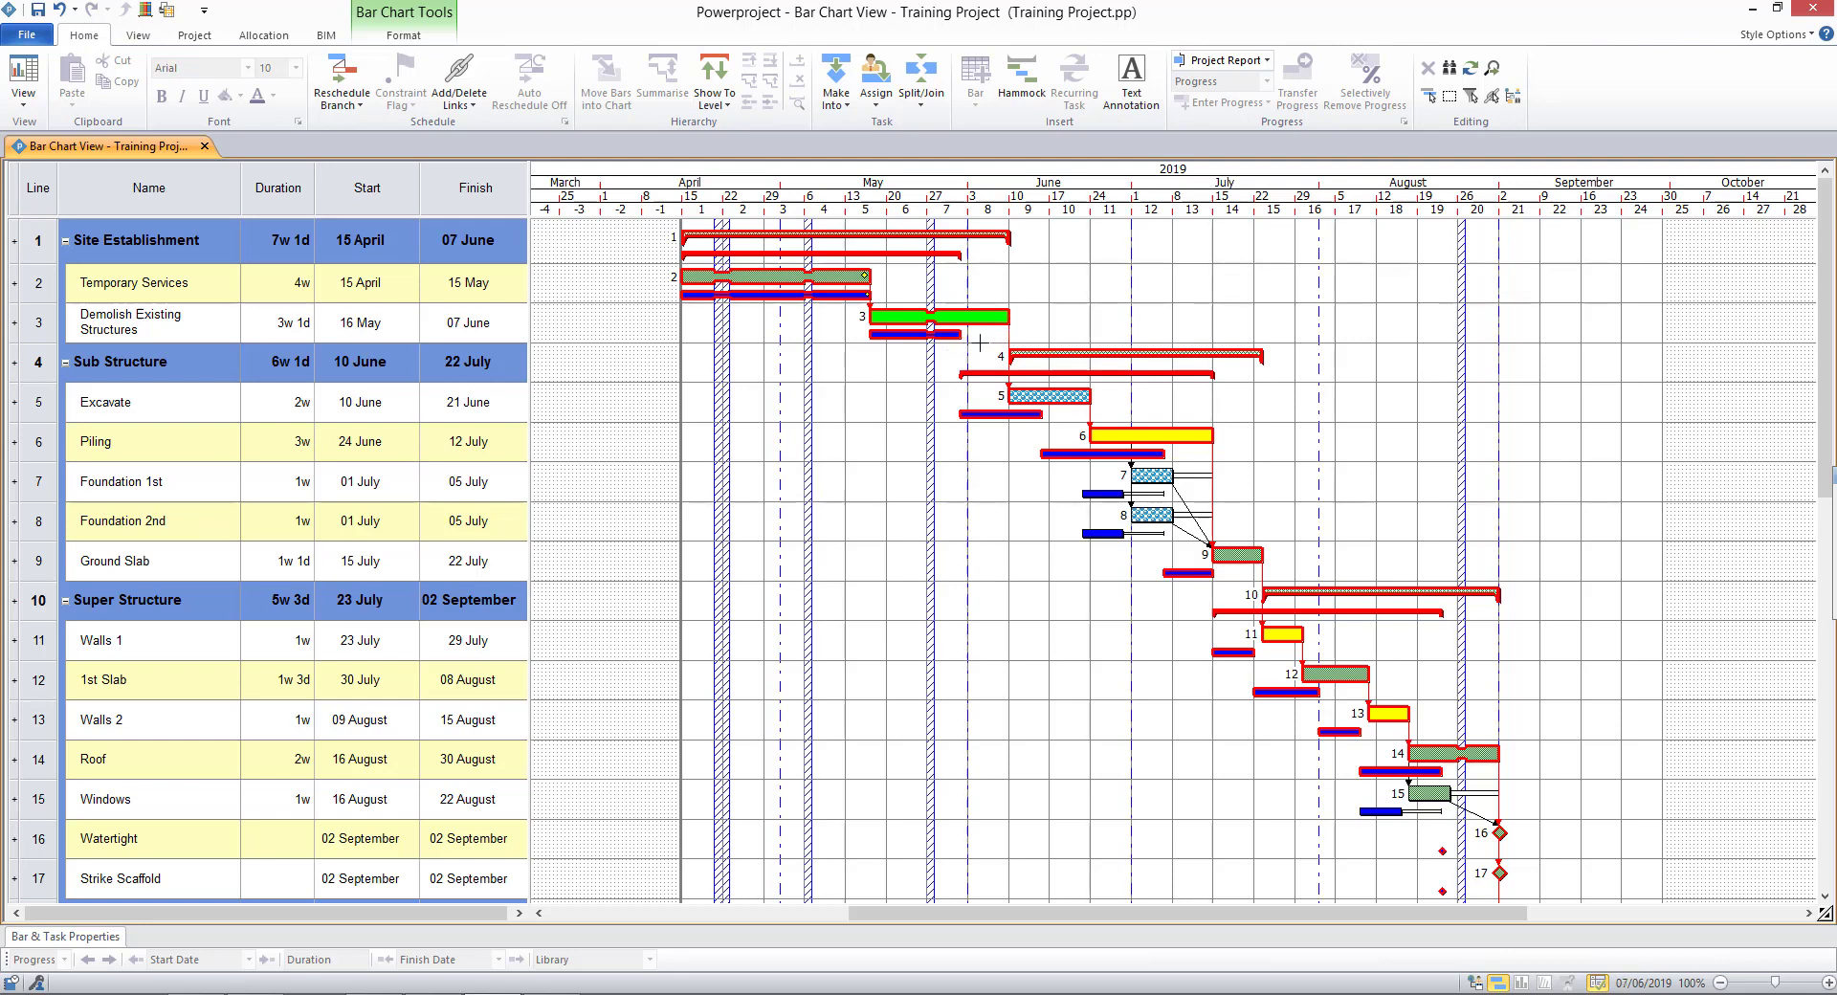
scroll(1148, 620, "down", 2)
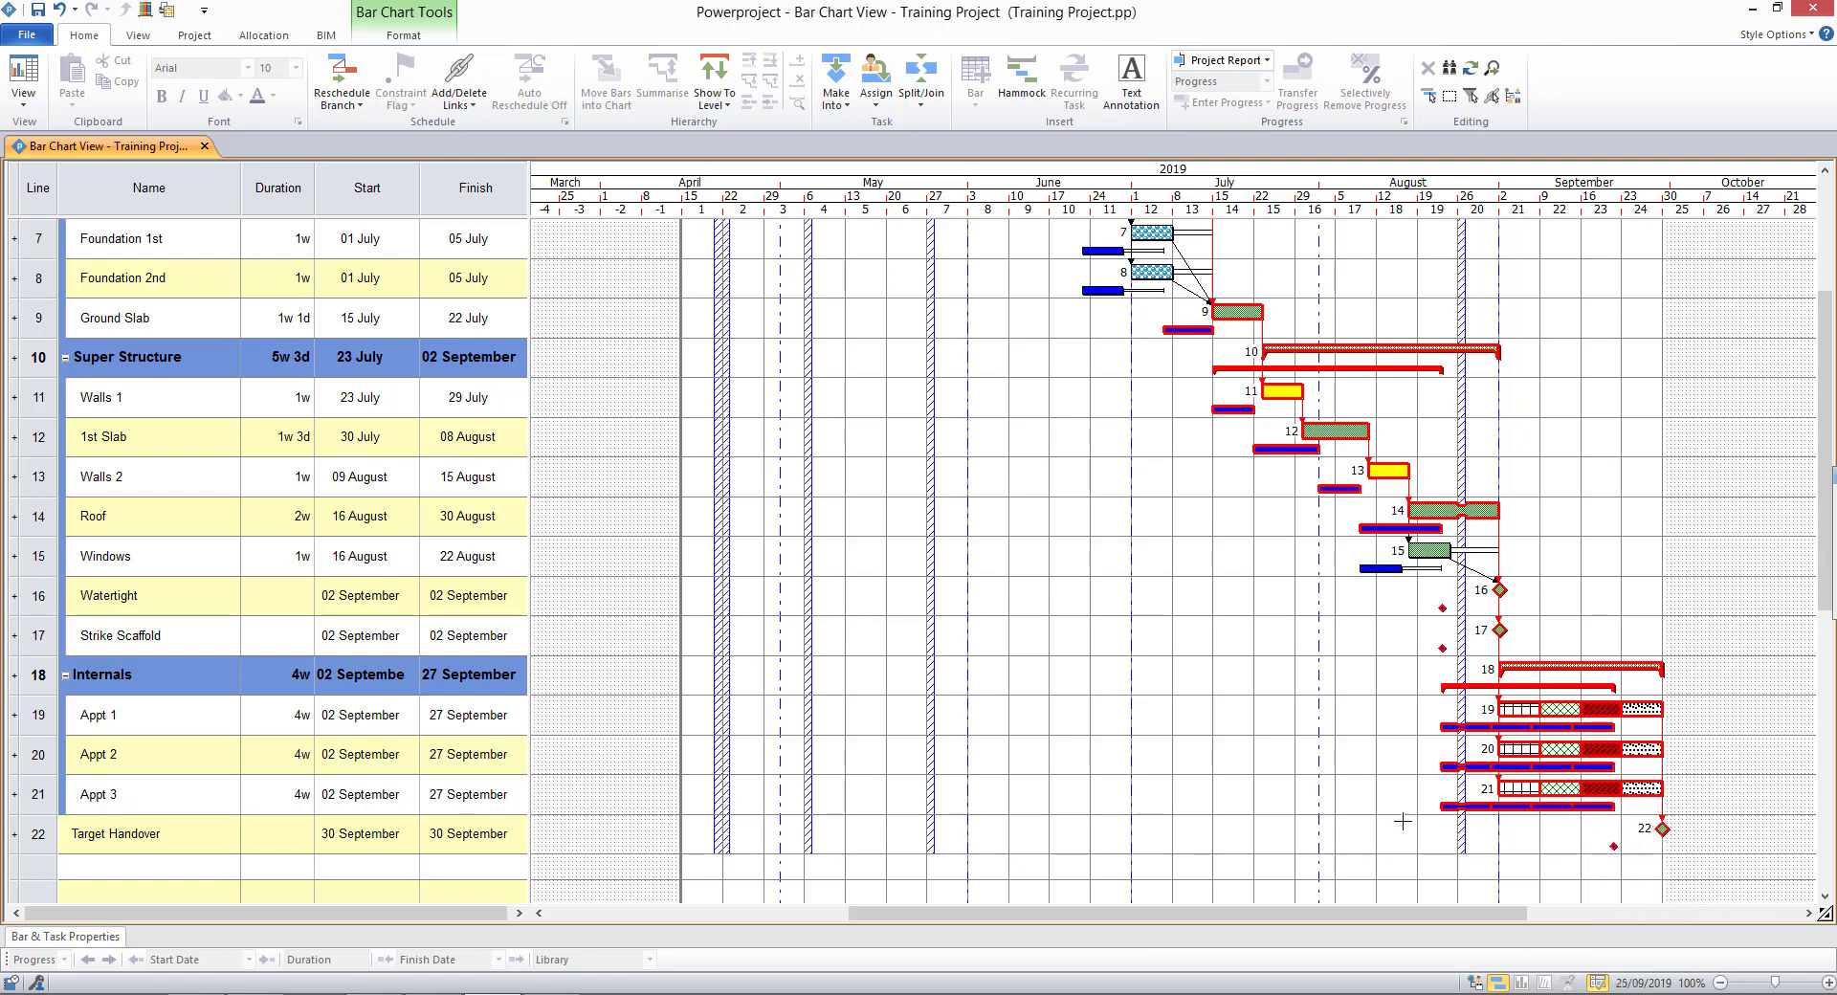
scroll(1143, 727, "up", 2)
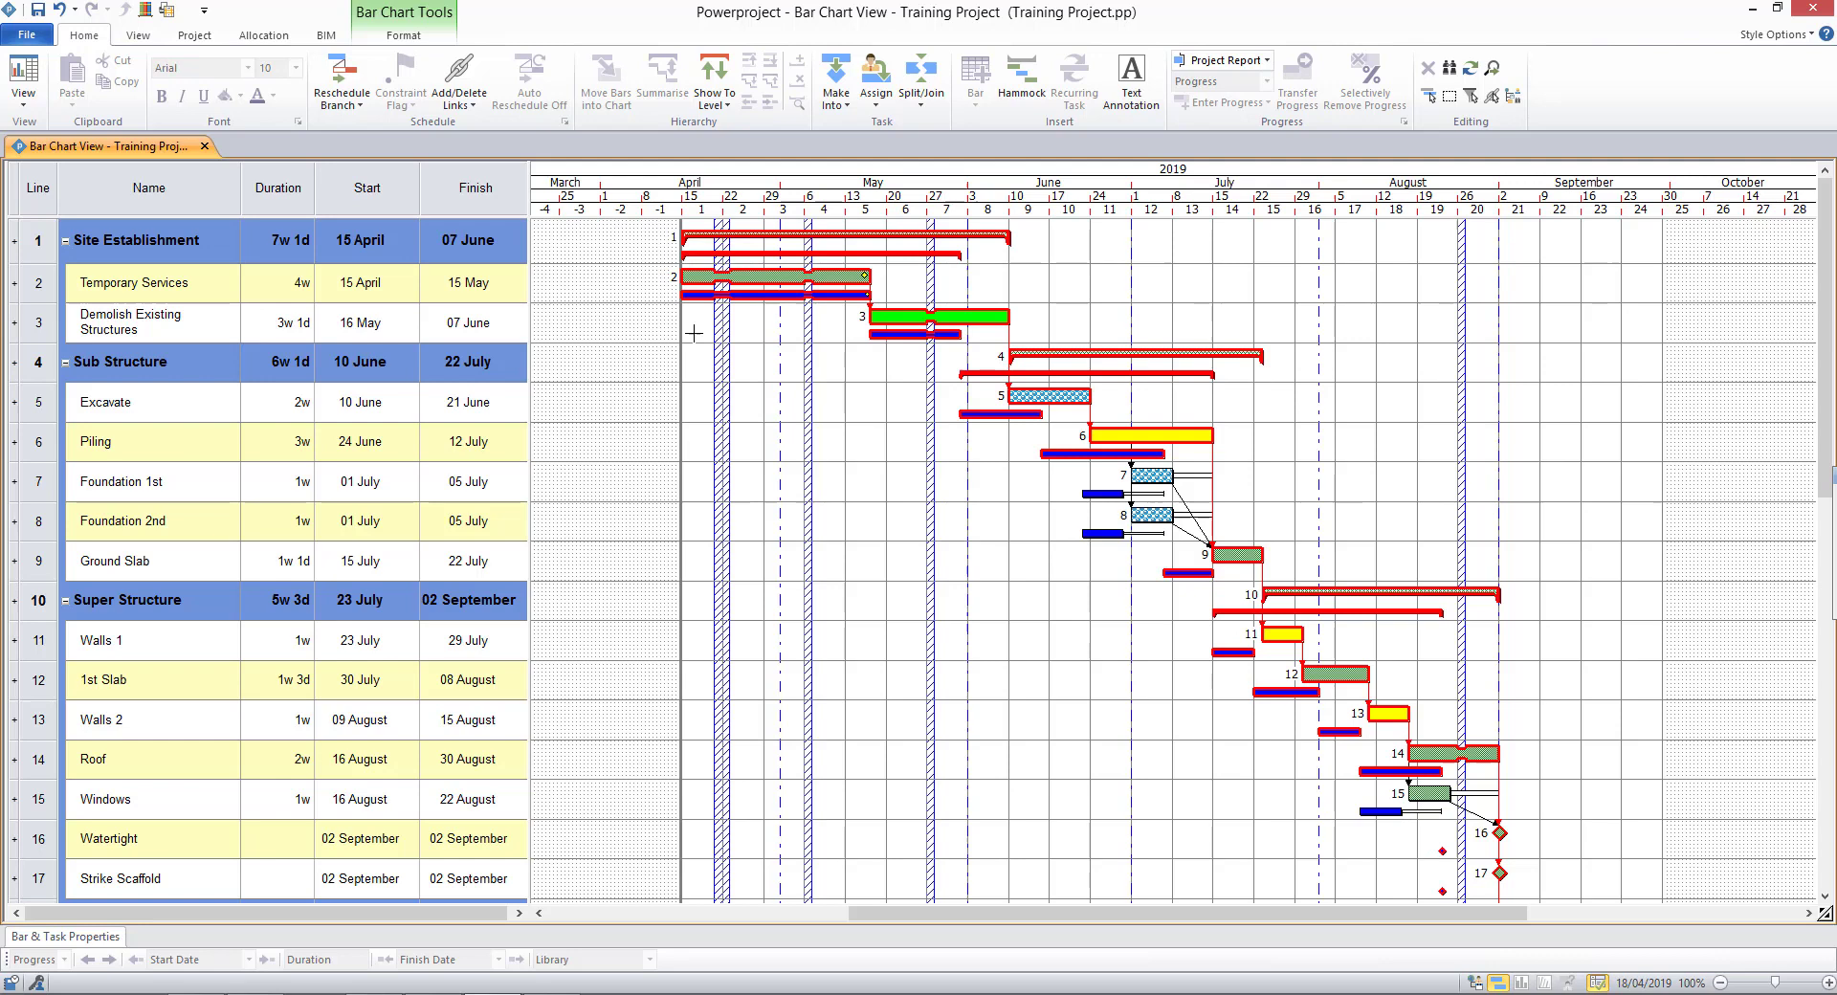
- Undo the 07 June finish change and toggle the baseline bars off and back on
left_click(58, 12)
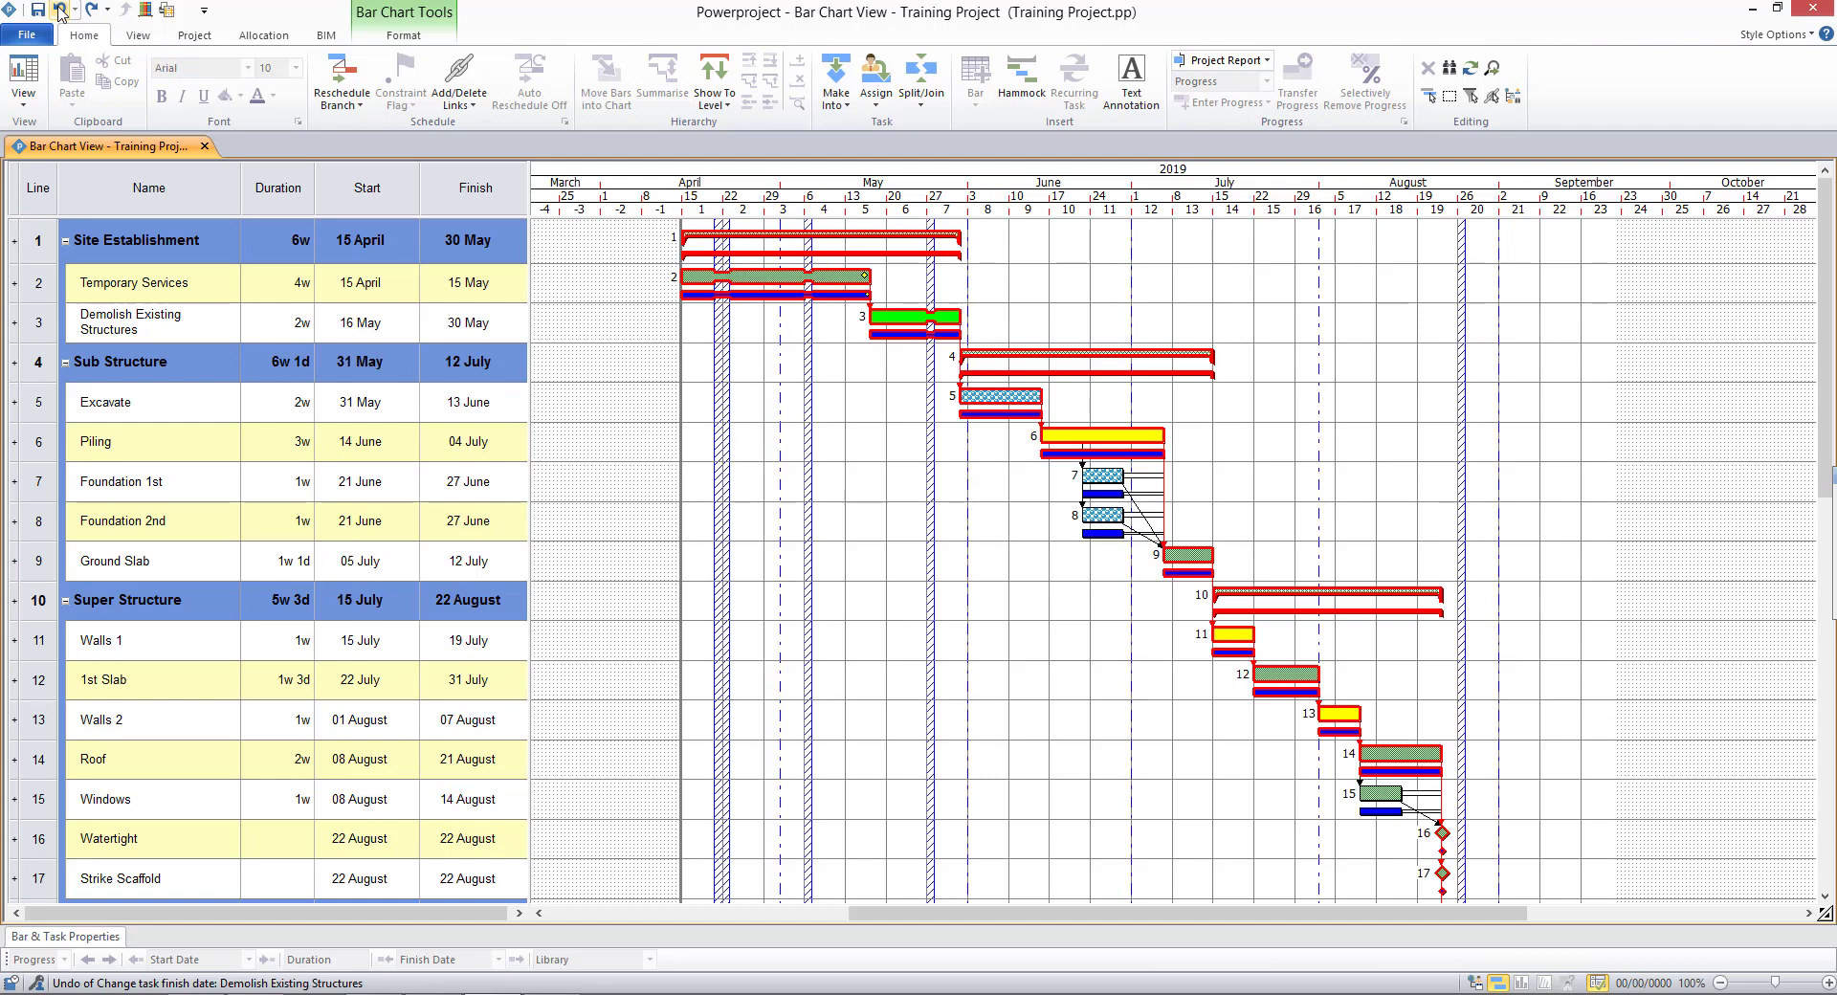
left_click(405, 37)
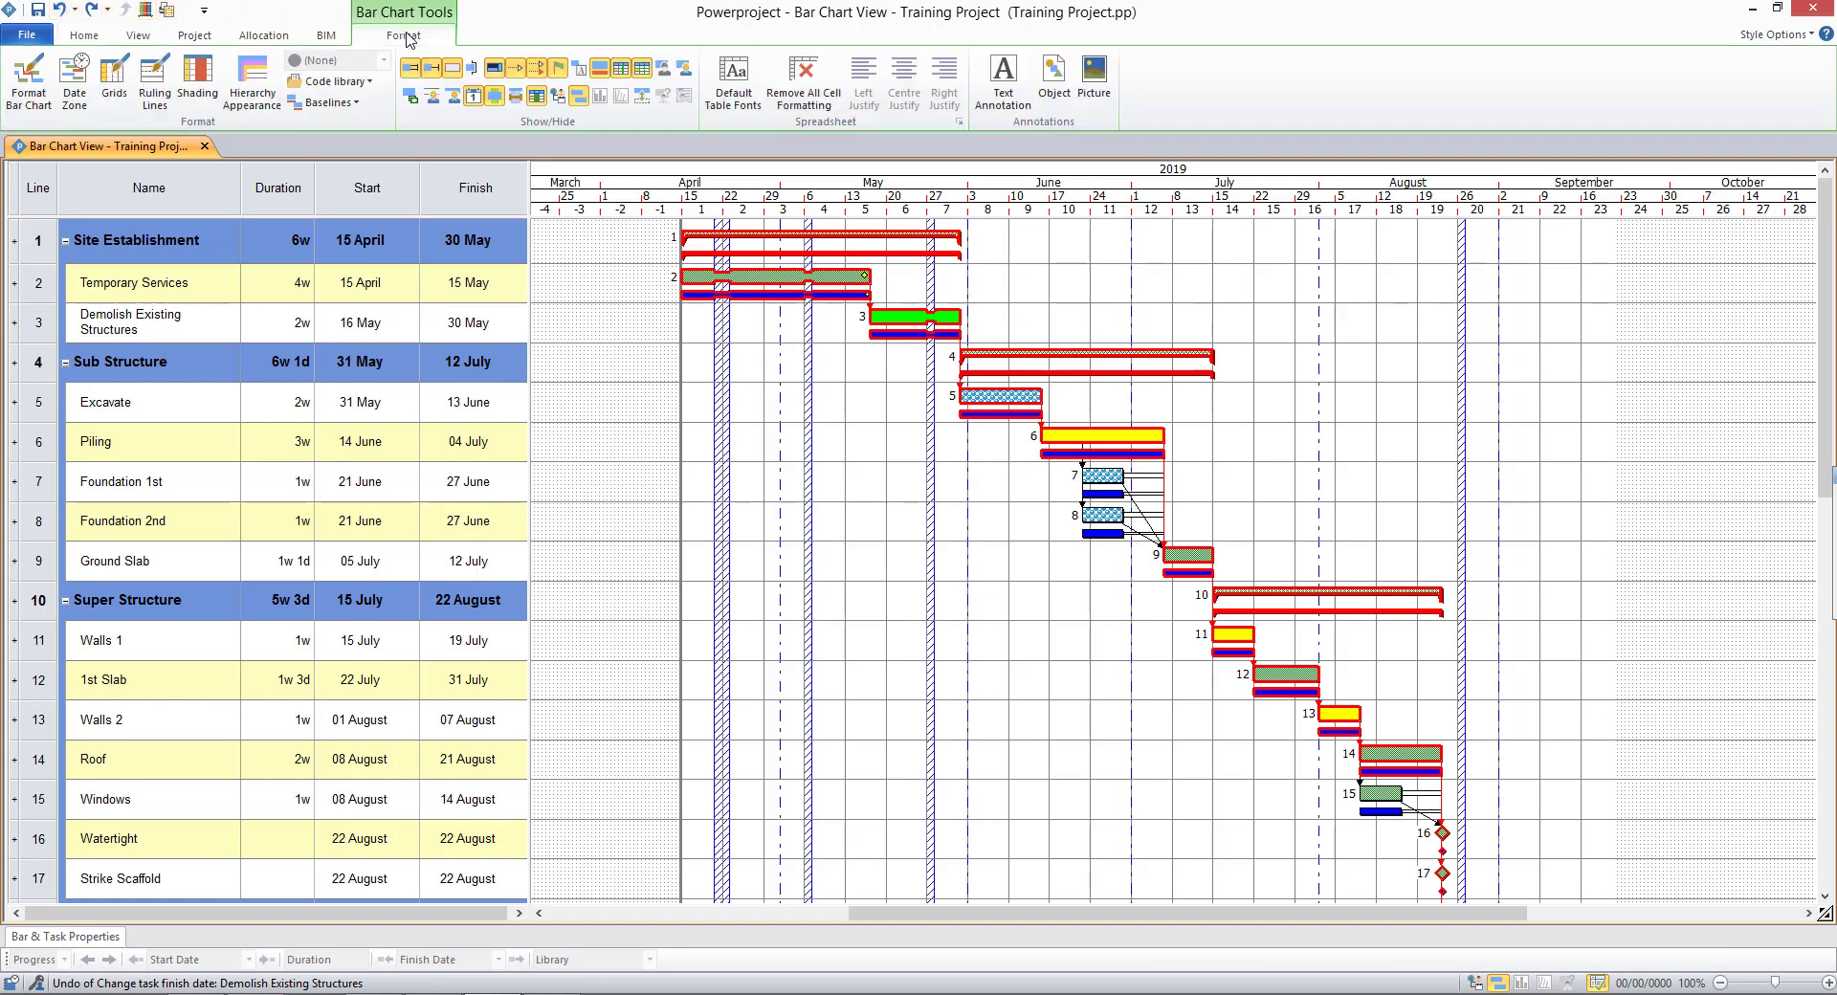
left_click(599, 69)
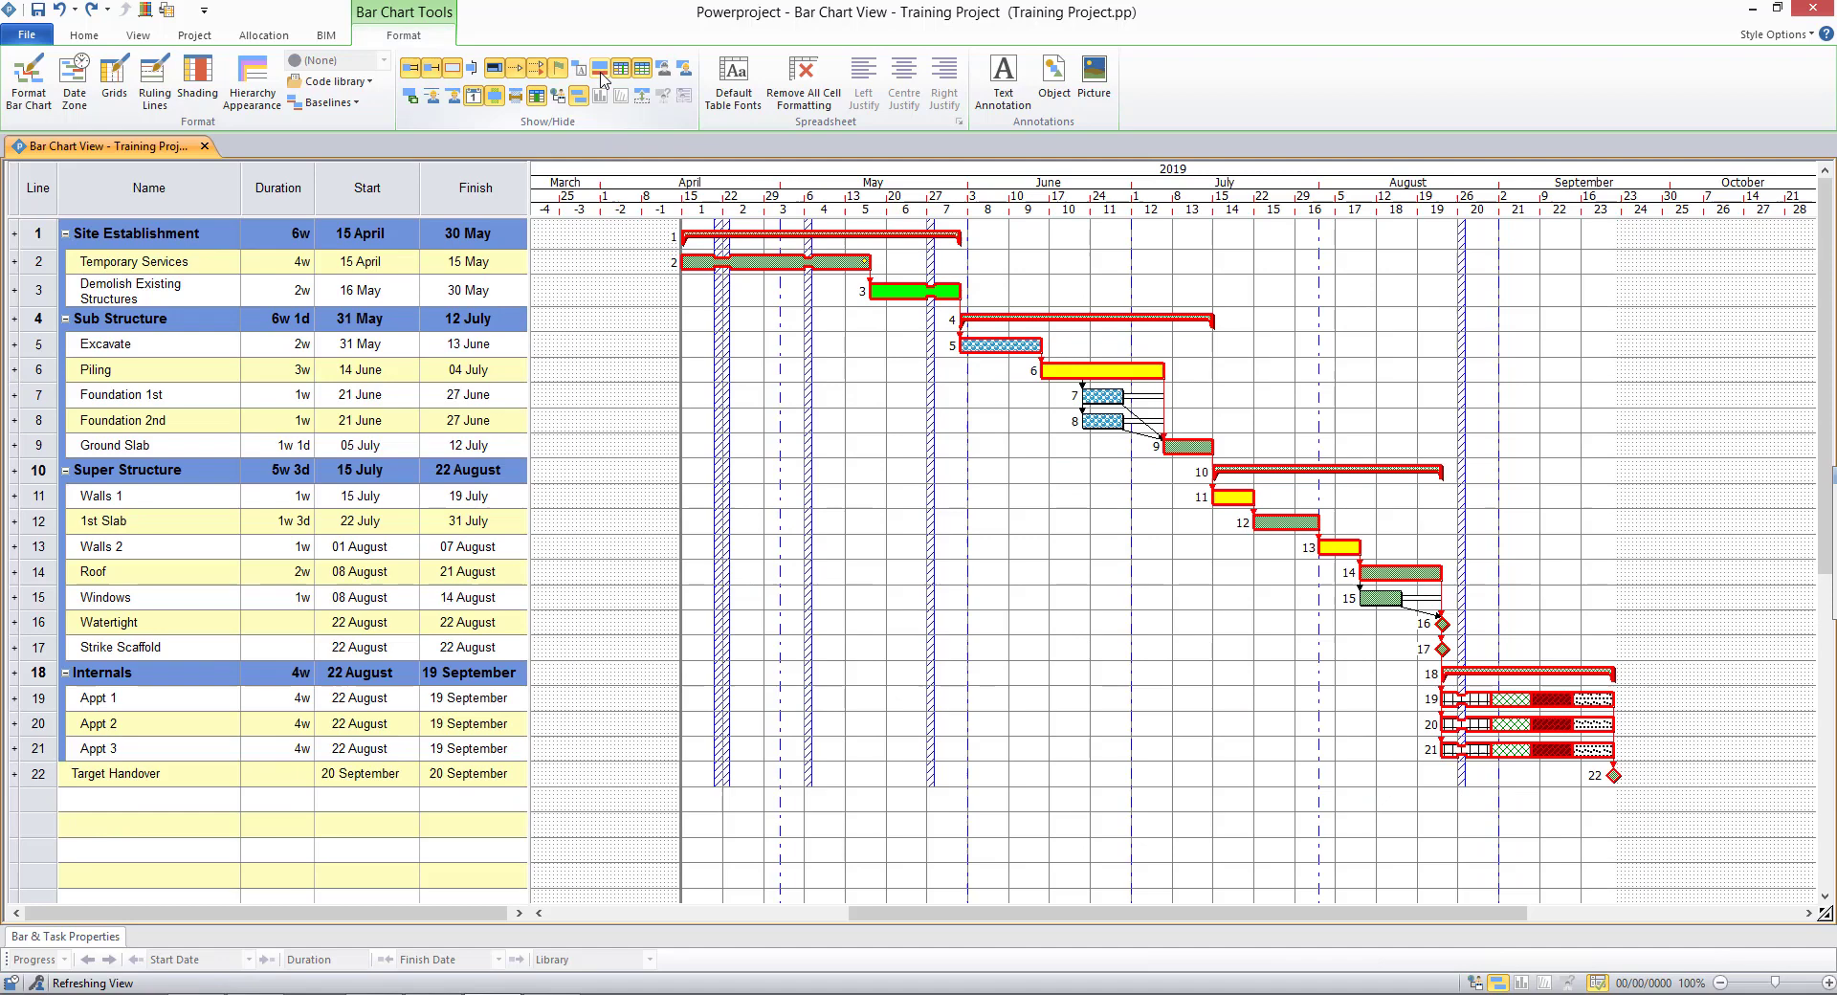
left_click(601, 72)
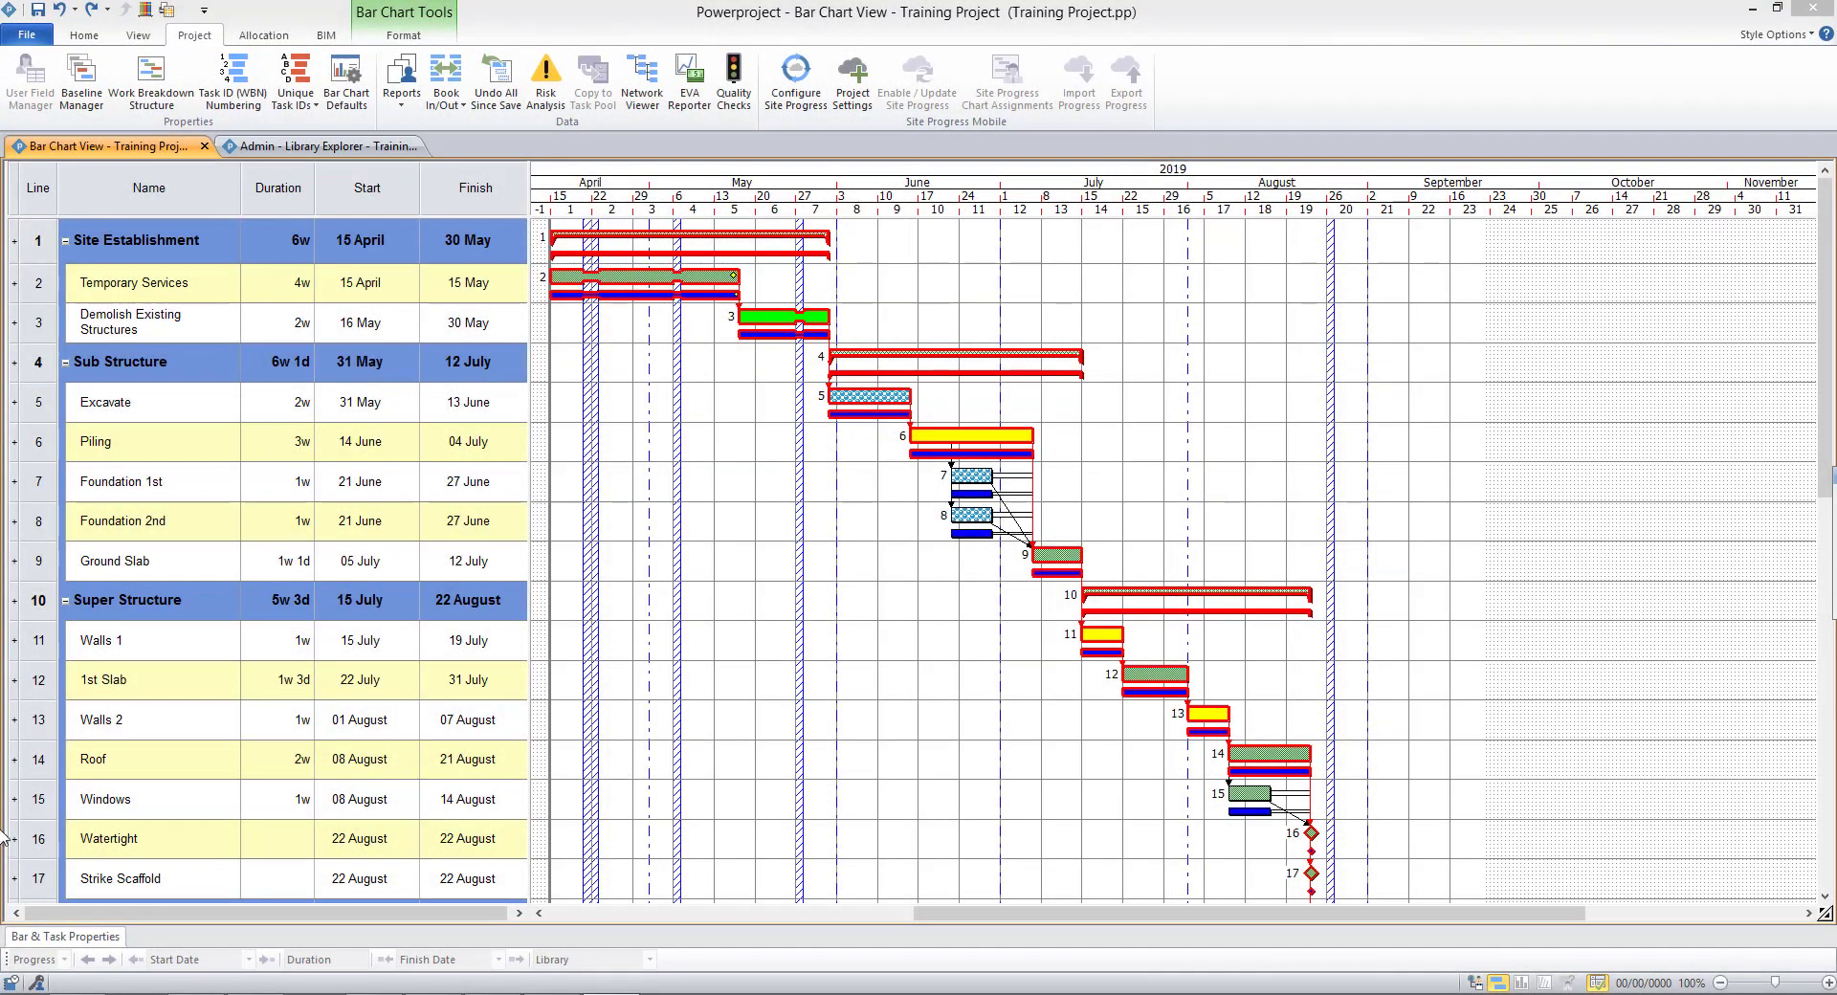
- Apply the 'Progress - with a Baseline' table and widen the Rem. TW column to fit 2,000.00
left_click(141, 37)
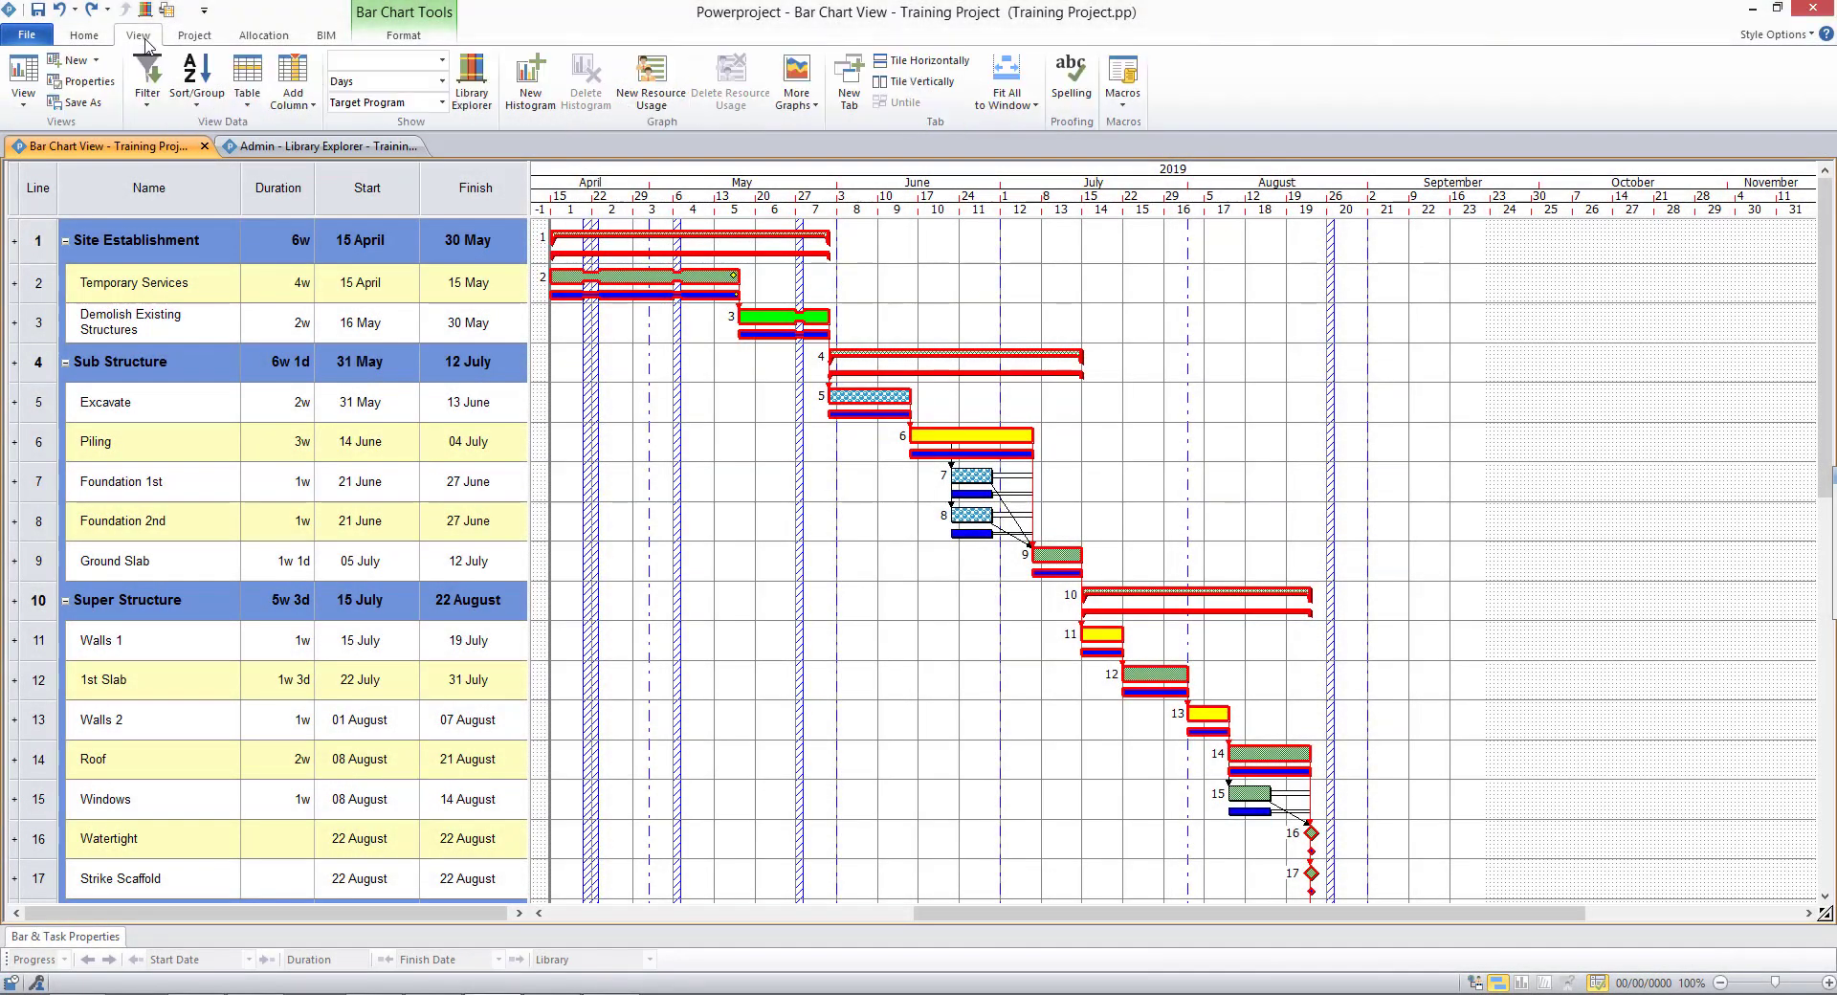
left_click(247, 96)
mouse_move(325, 304)
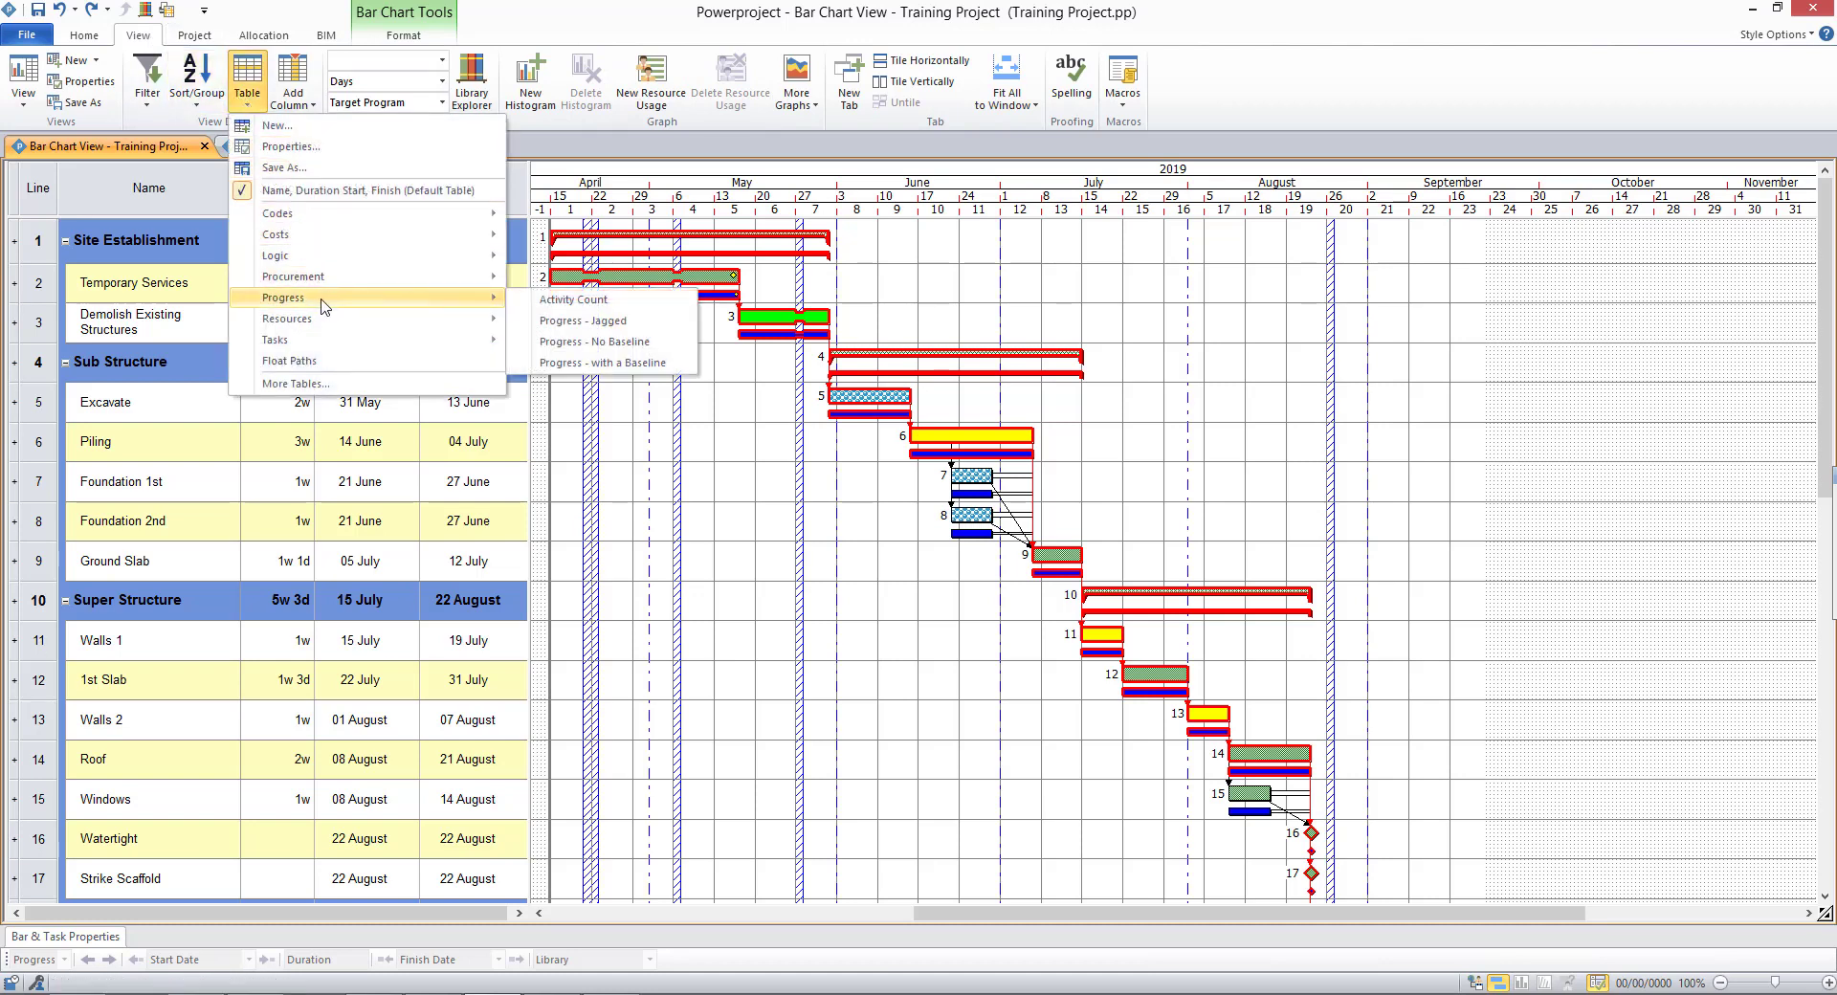
left_click(579, 363)
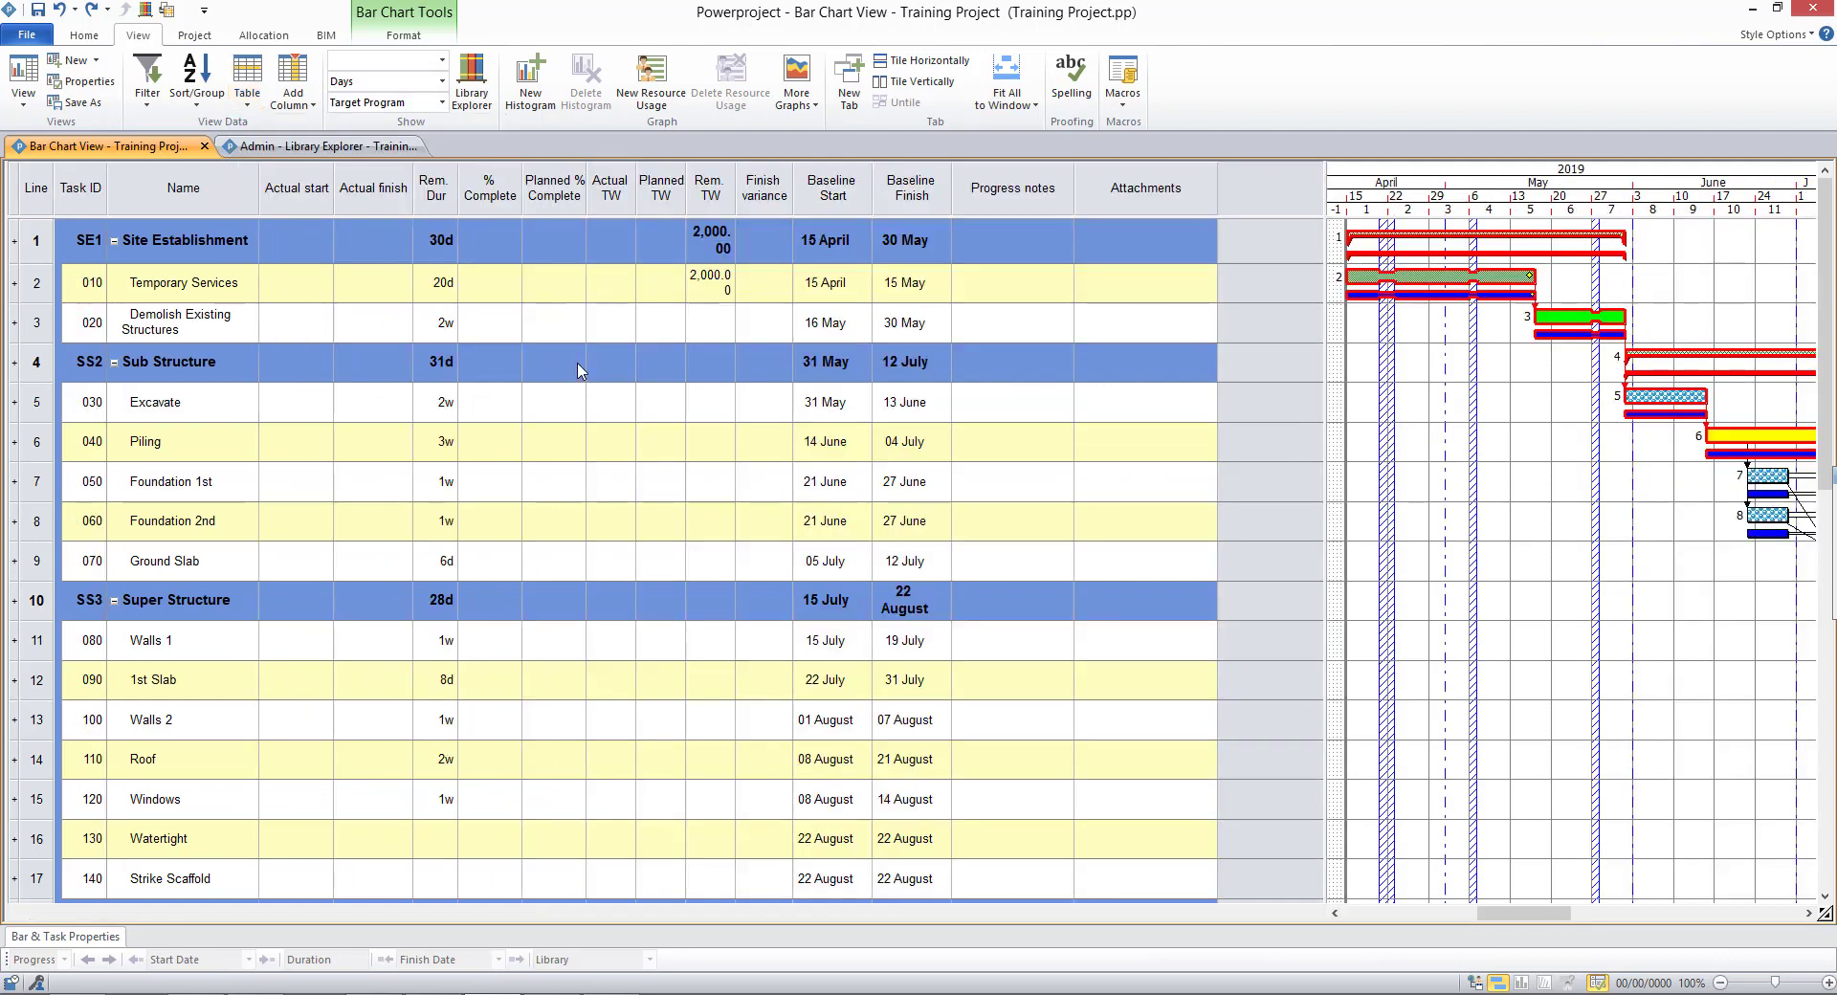
left_click_drag(1326, 201, 954, 201)
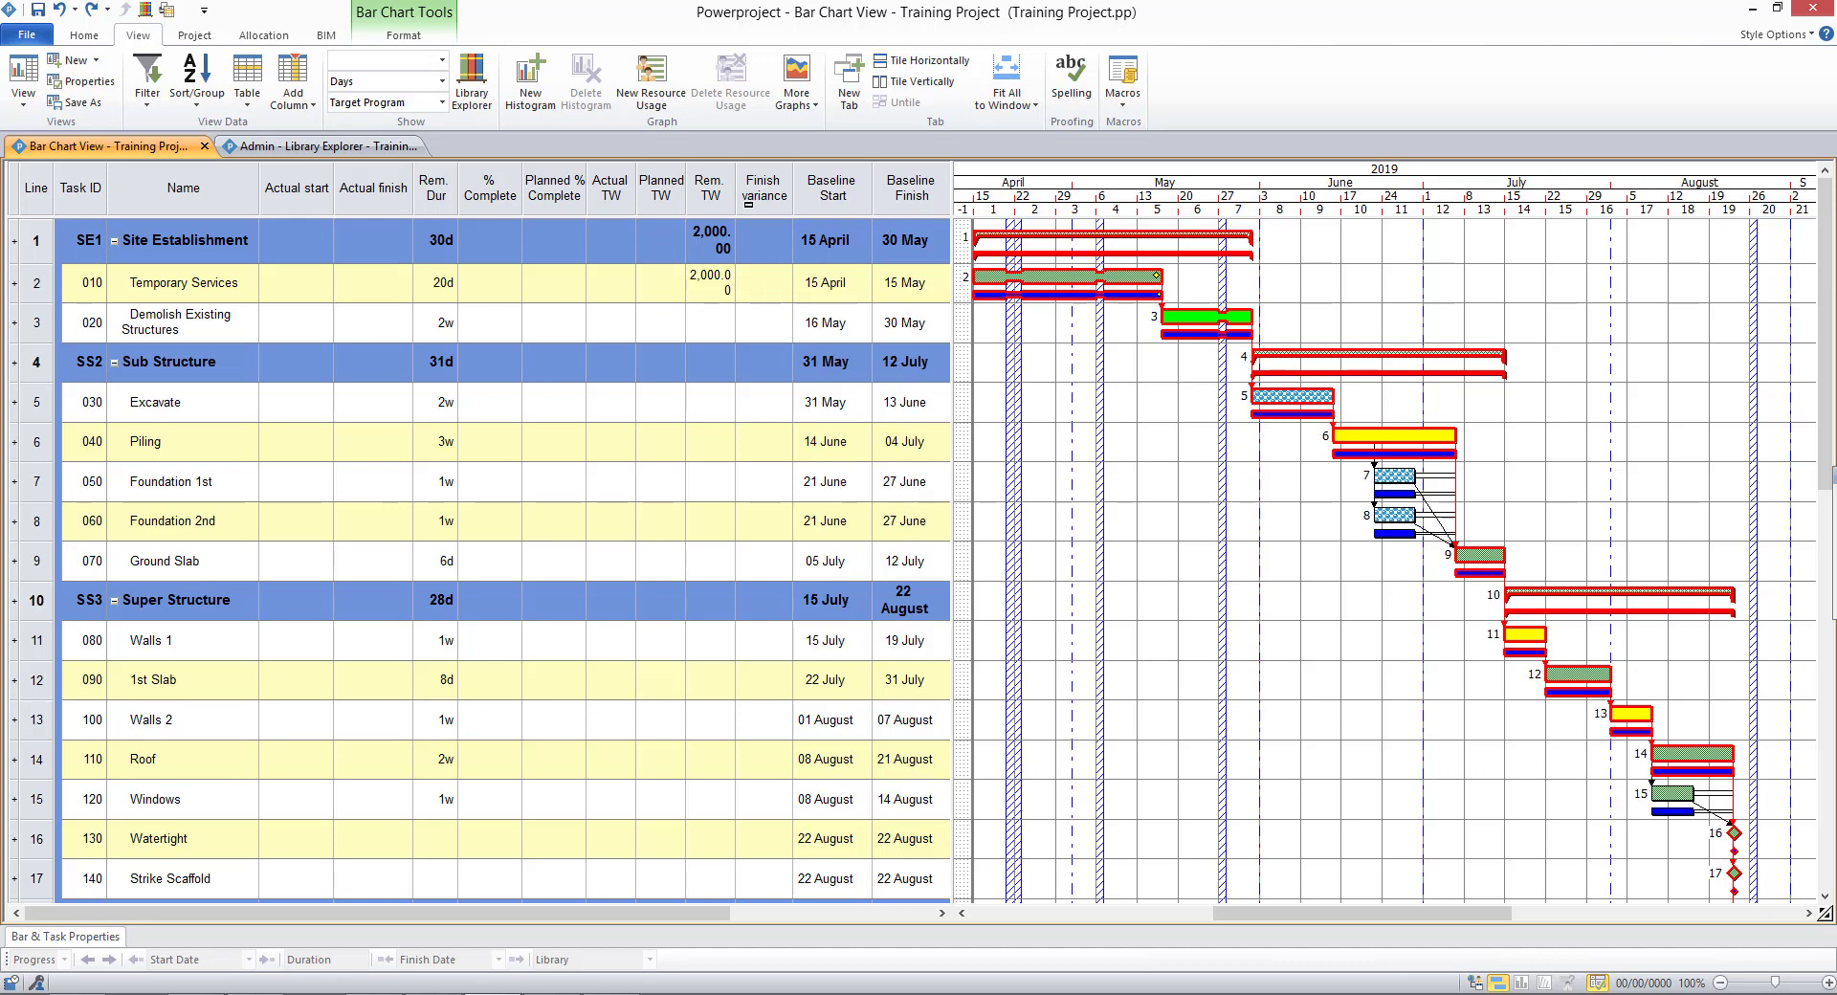
left_click_drag(736, 196, 757, 196)
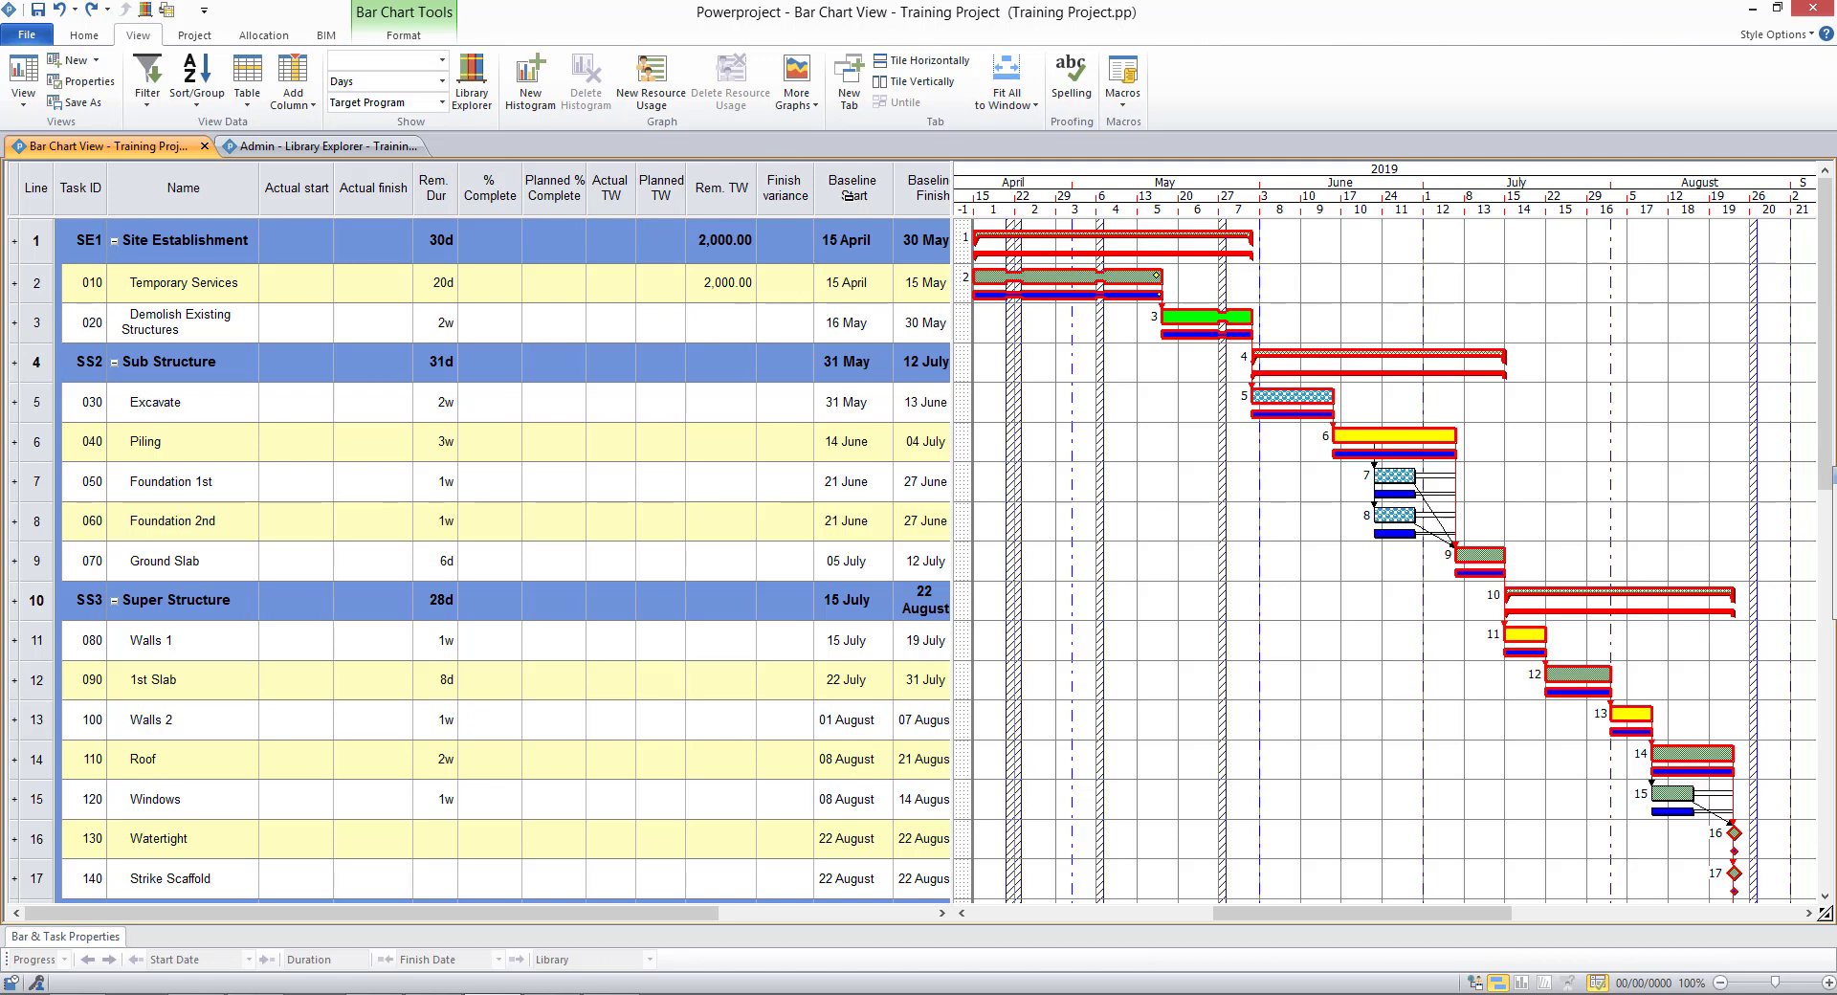
- Turn on progress lines and set the progress line's report date to 23/04/2019
left_click(407, 38)
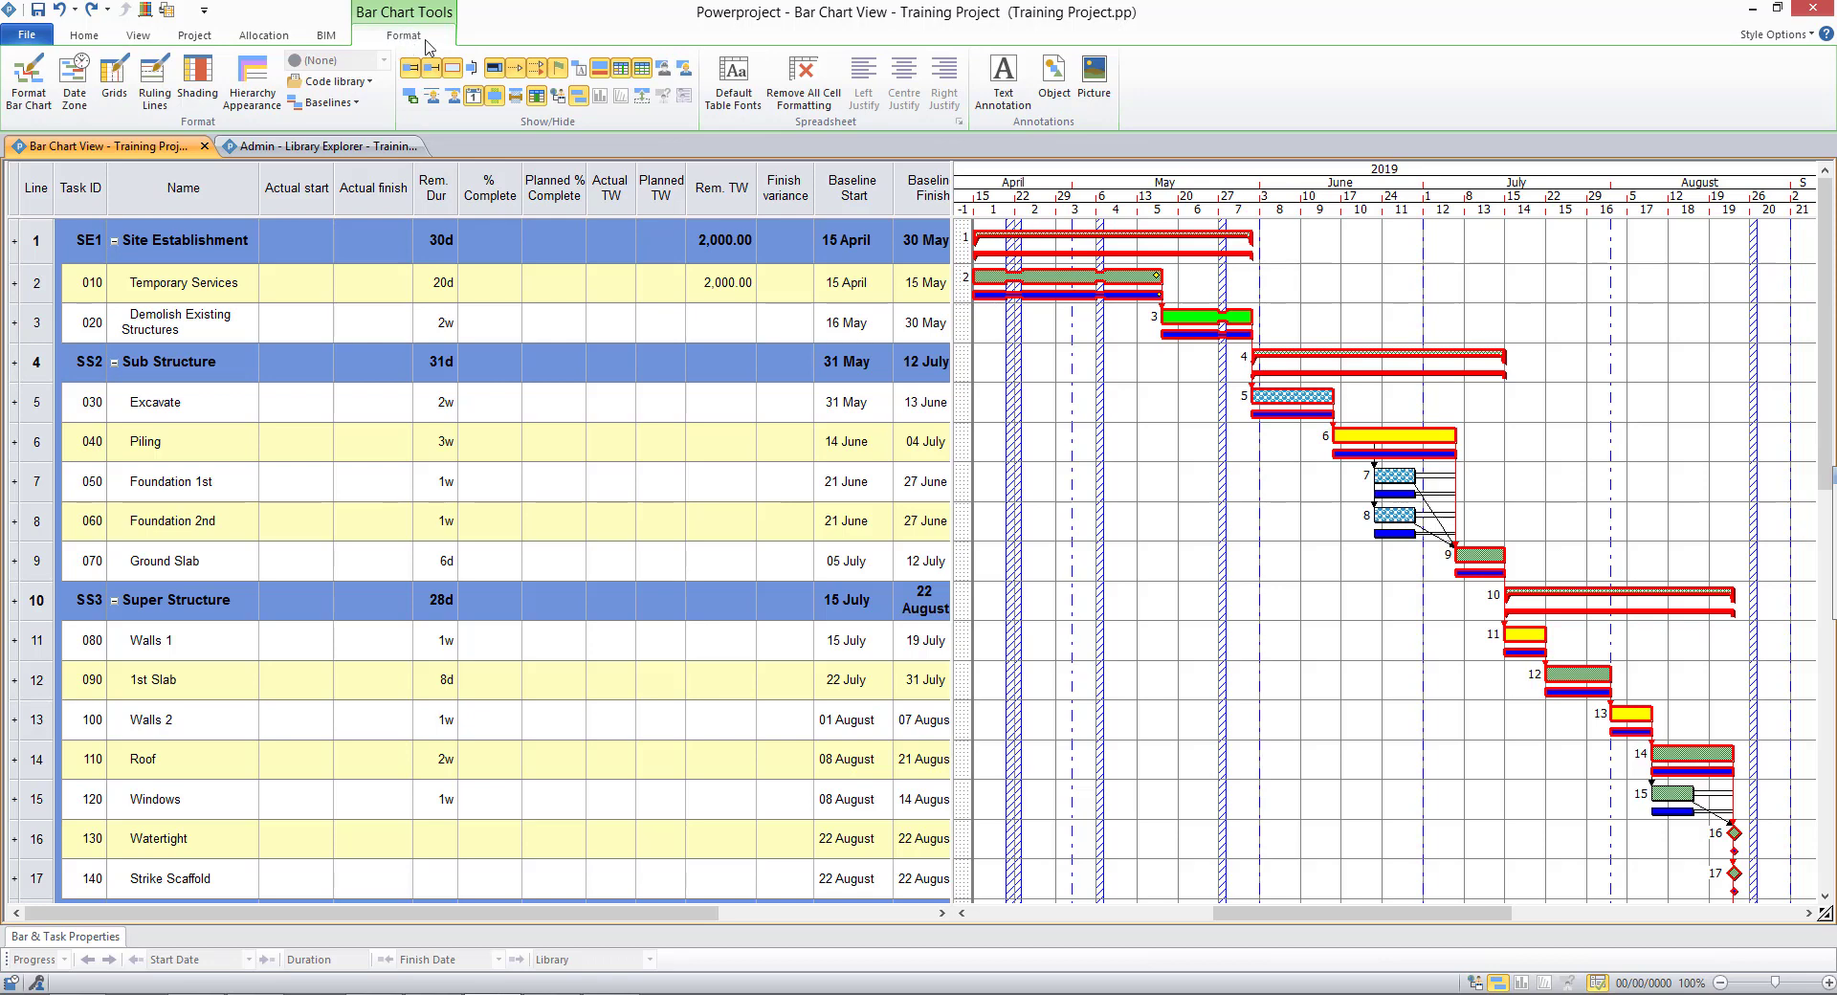
left_click(473, 76)
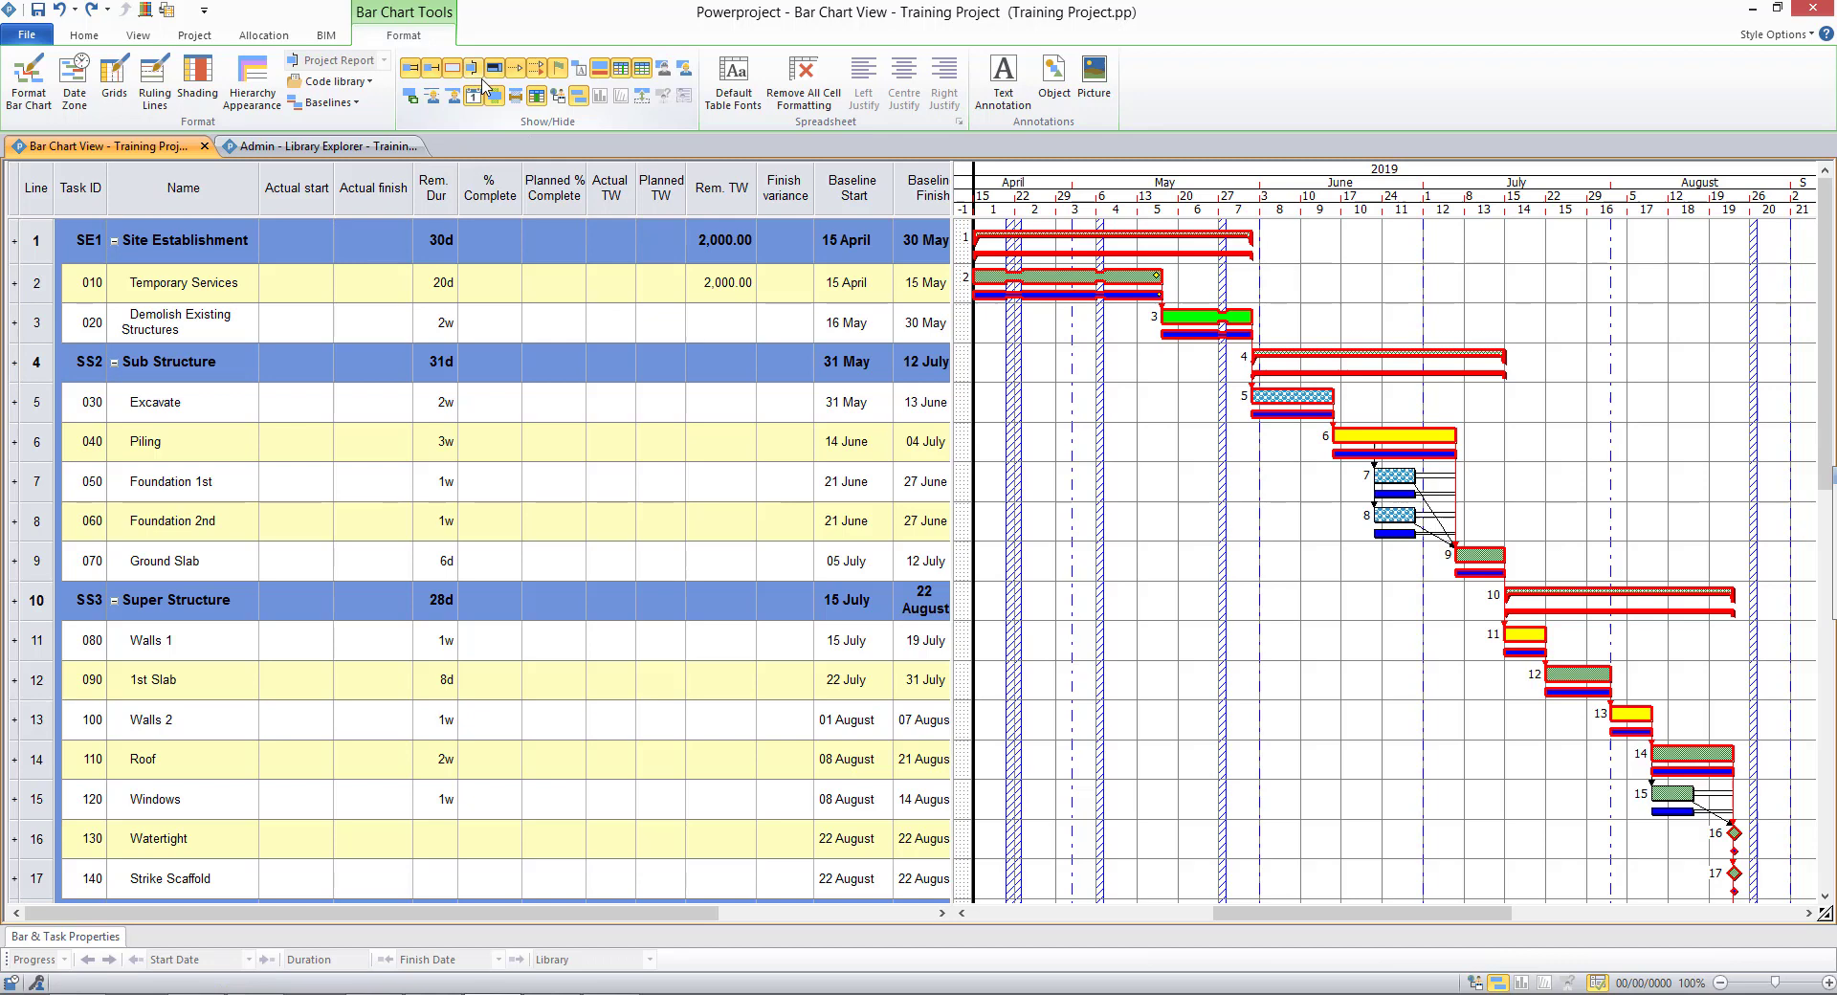
left_click_drag(976, 410, 976, 413)
double_click(977, 411)
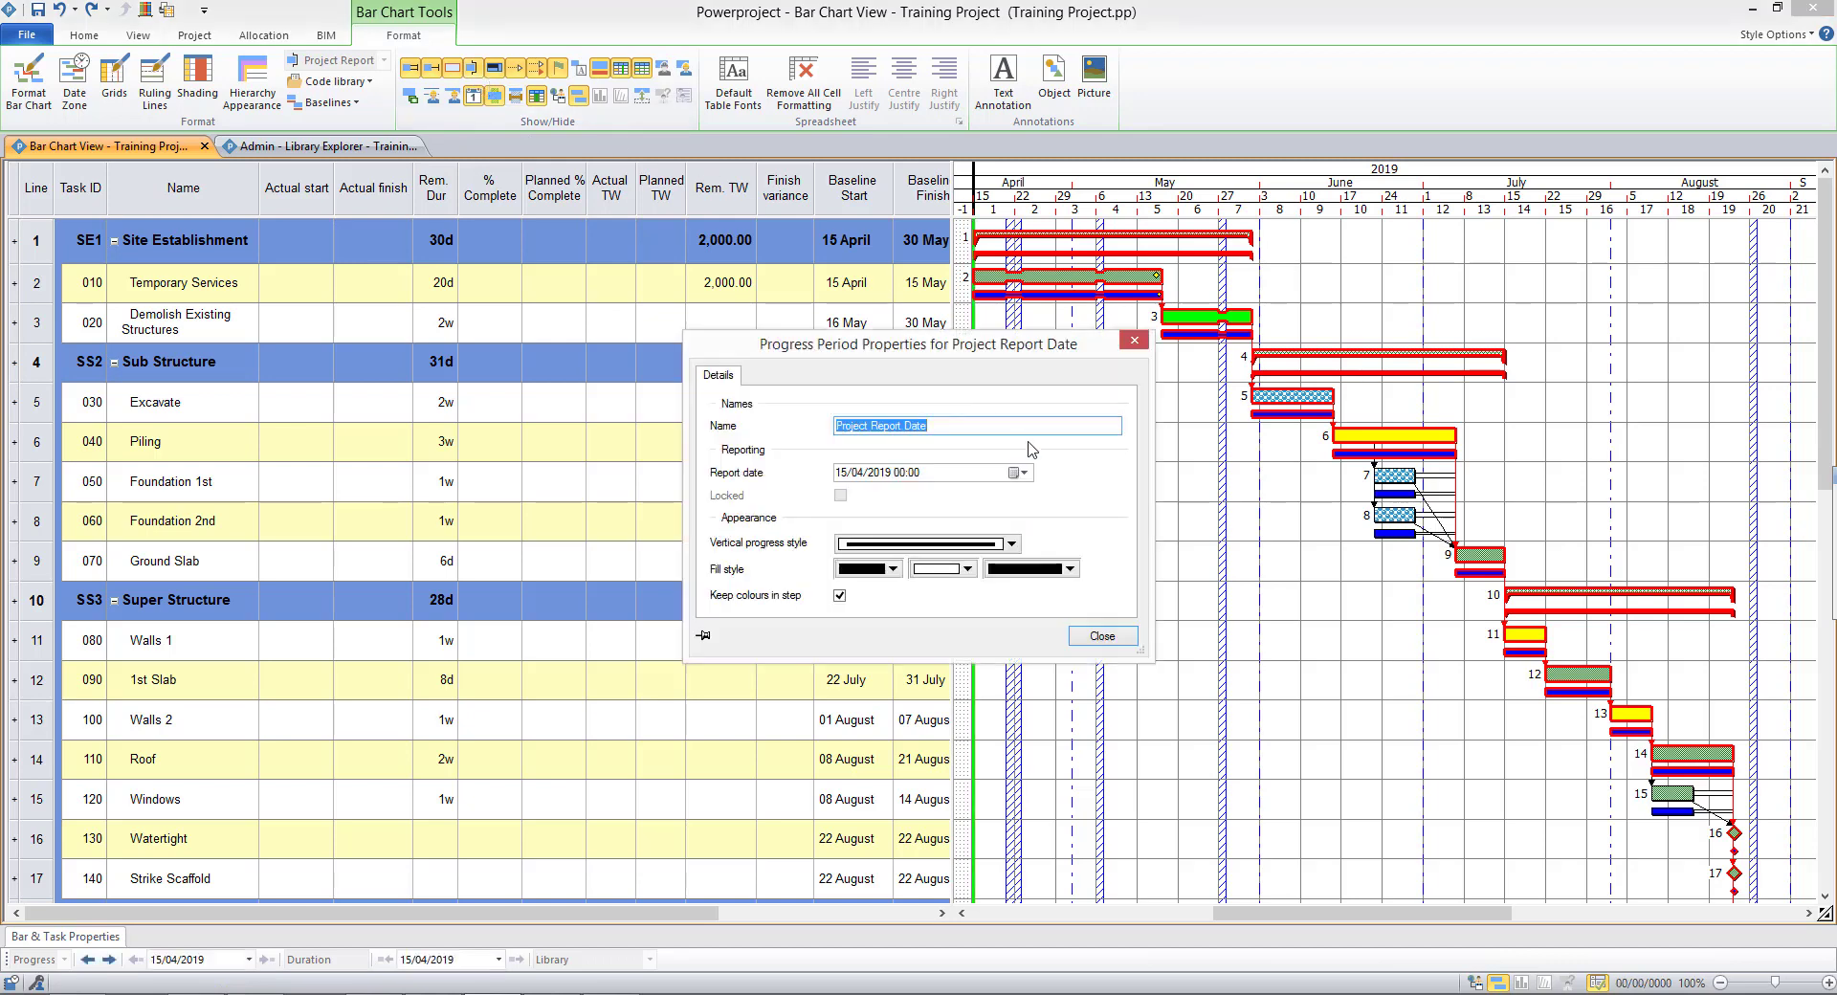
left_click(1020, 473)
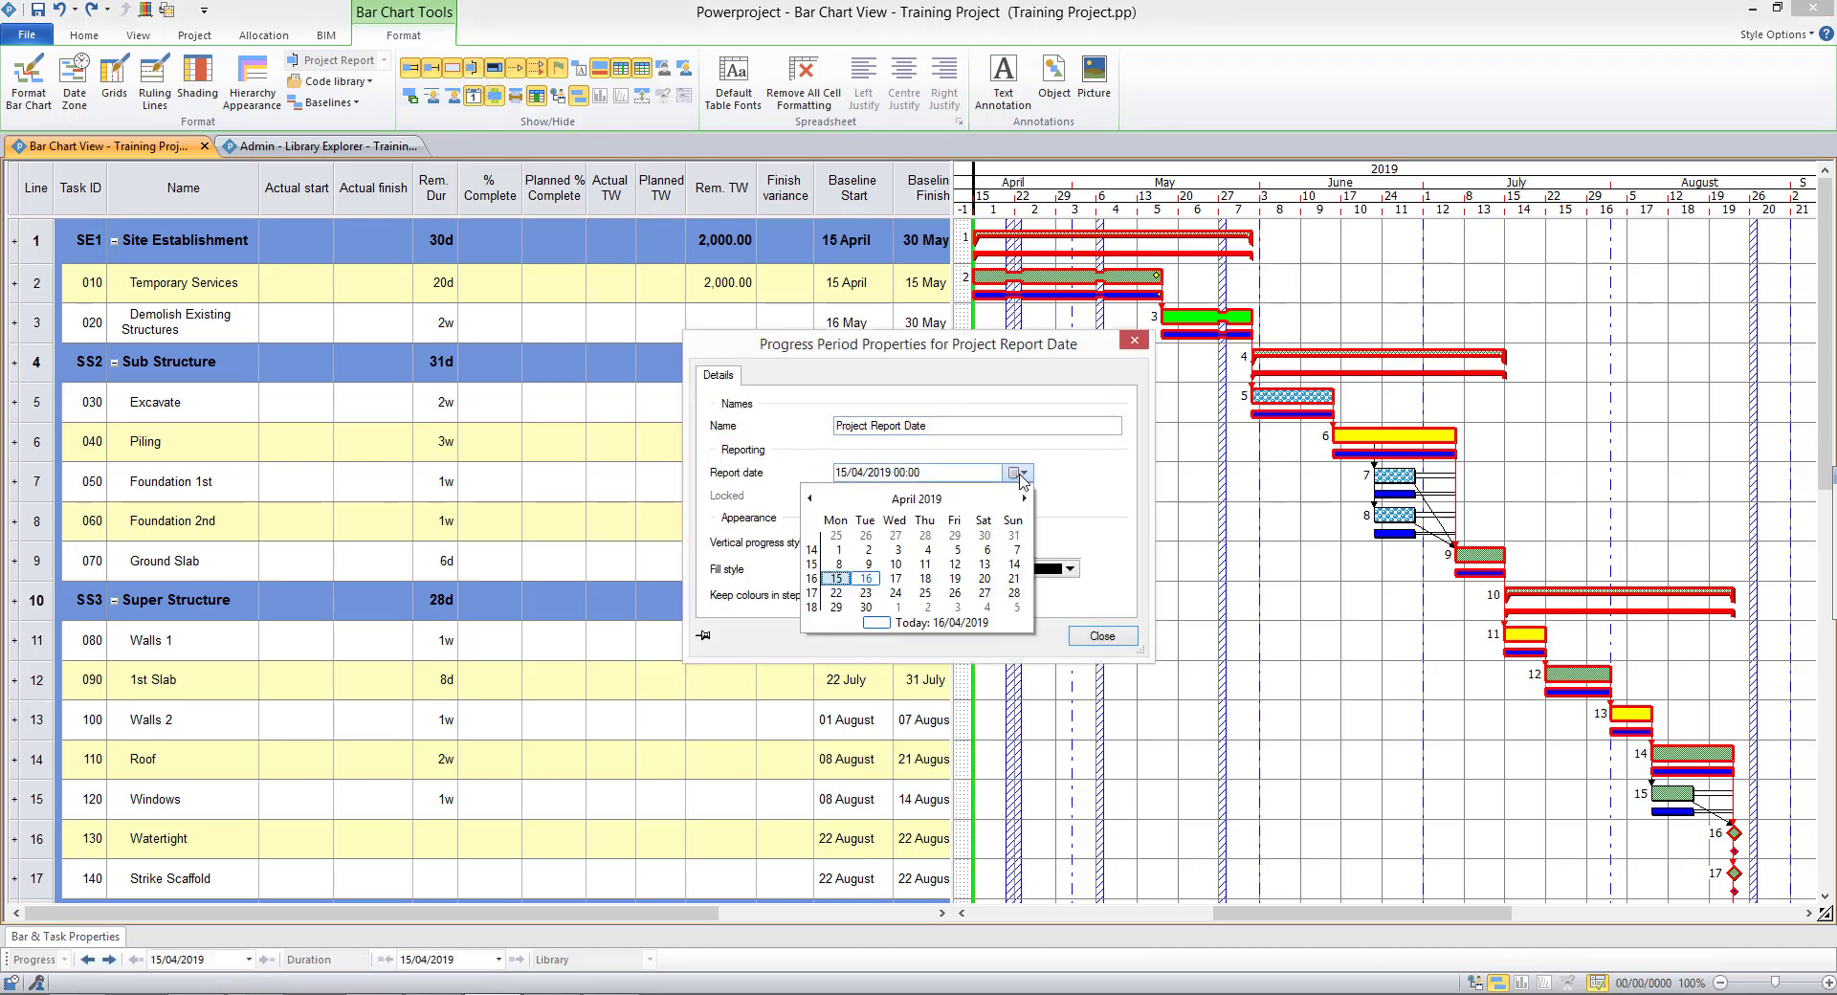
left_click(864, 594)
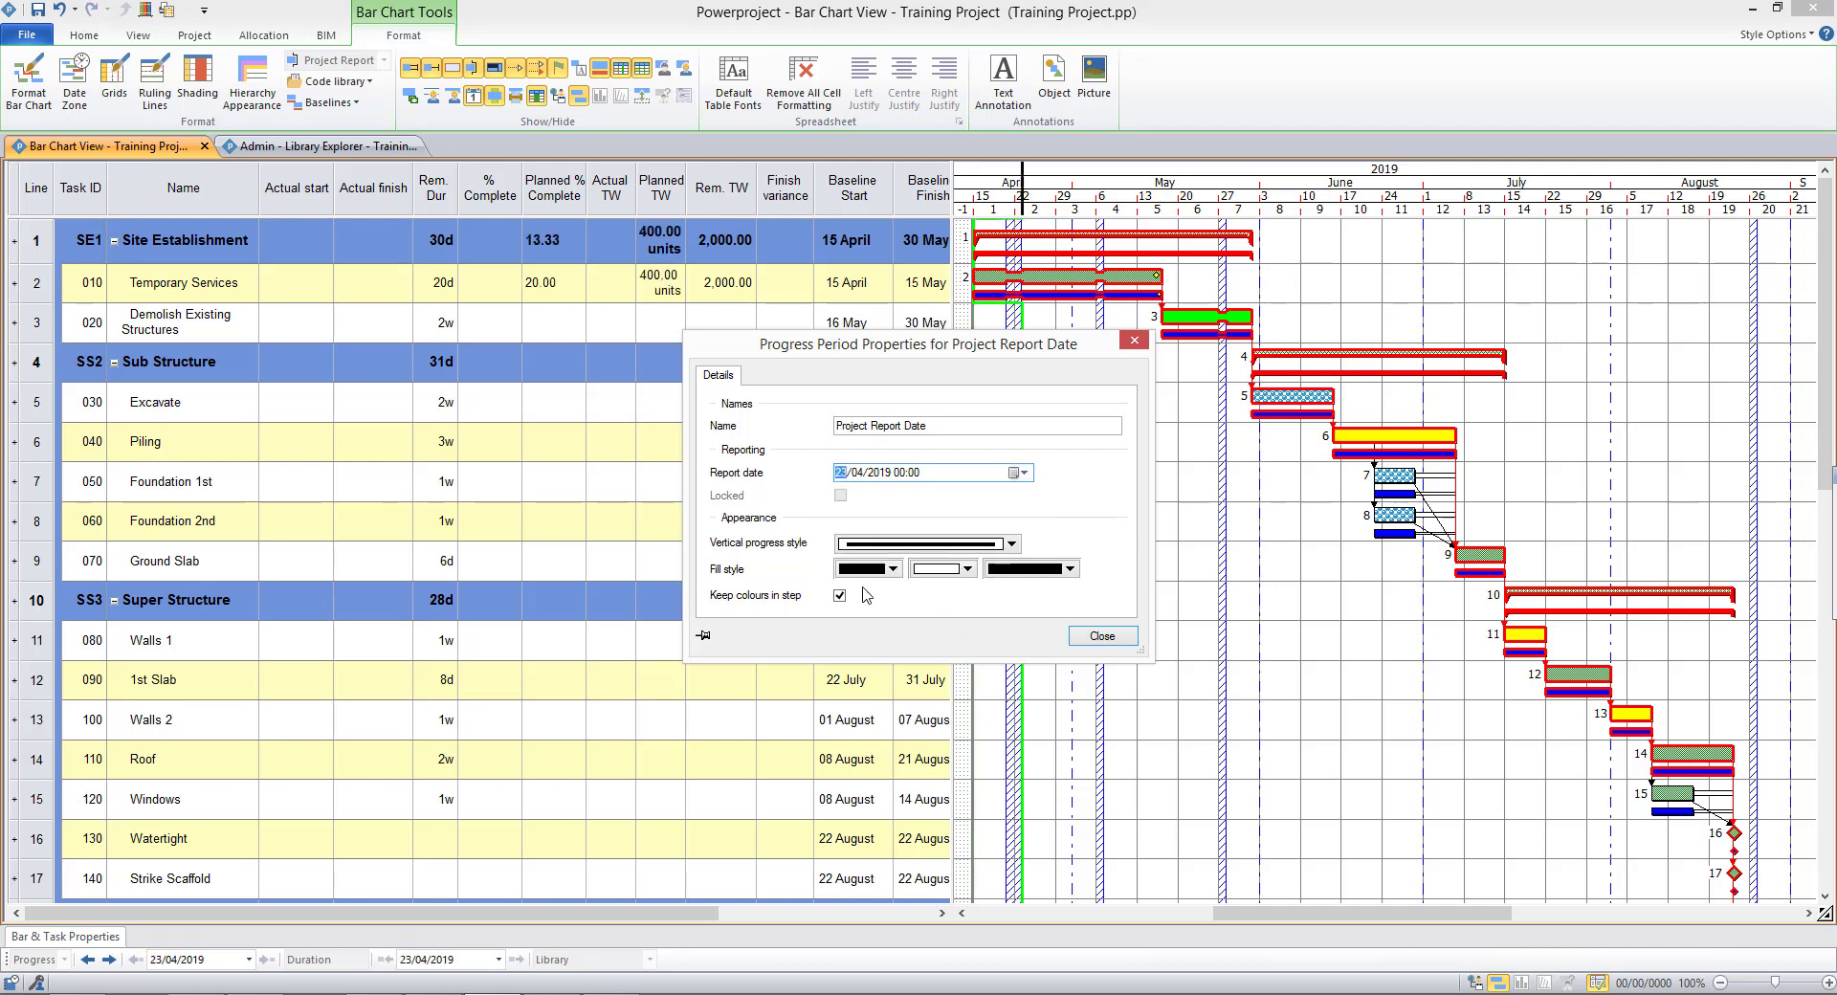
left_click(1106, 639)
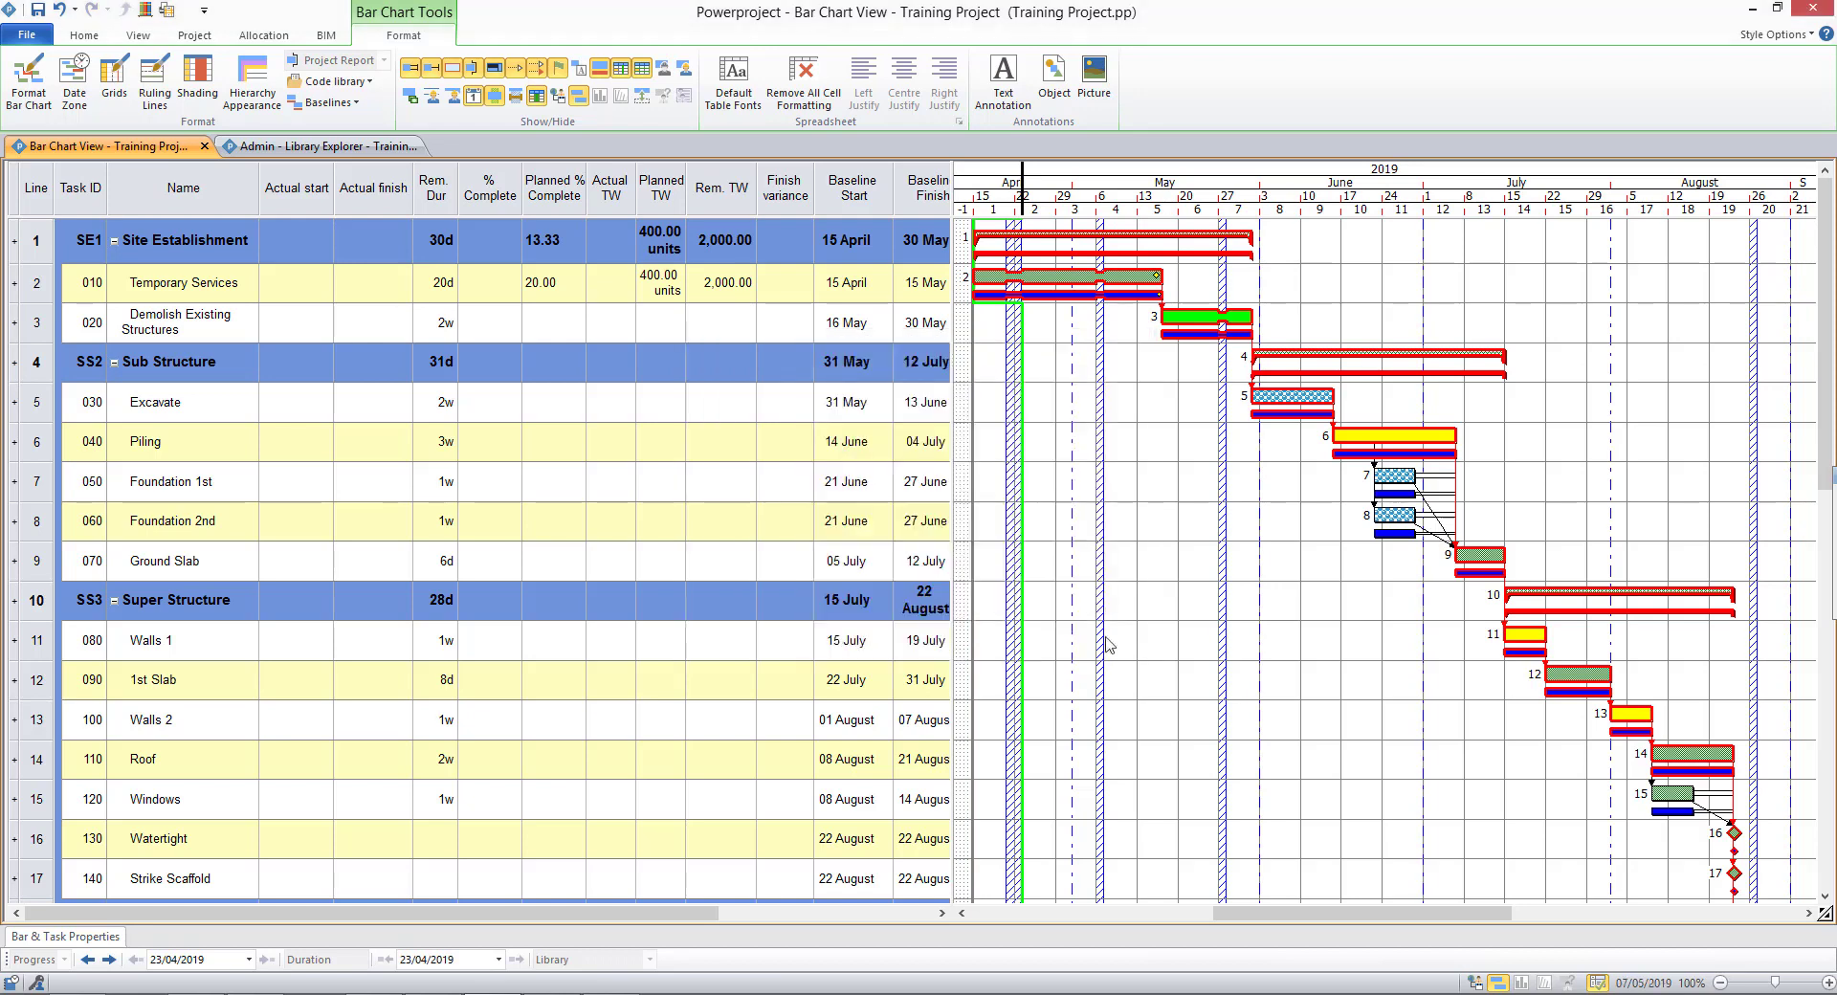
left_click(1105, 636)
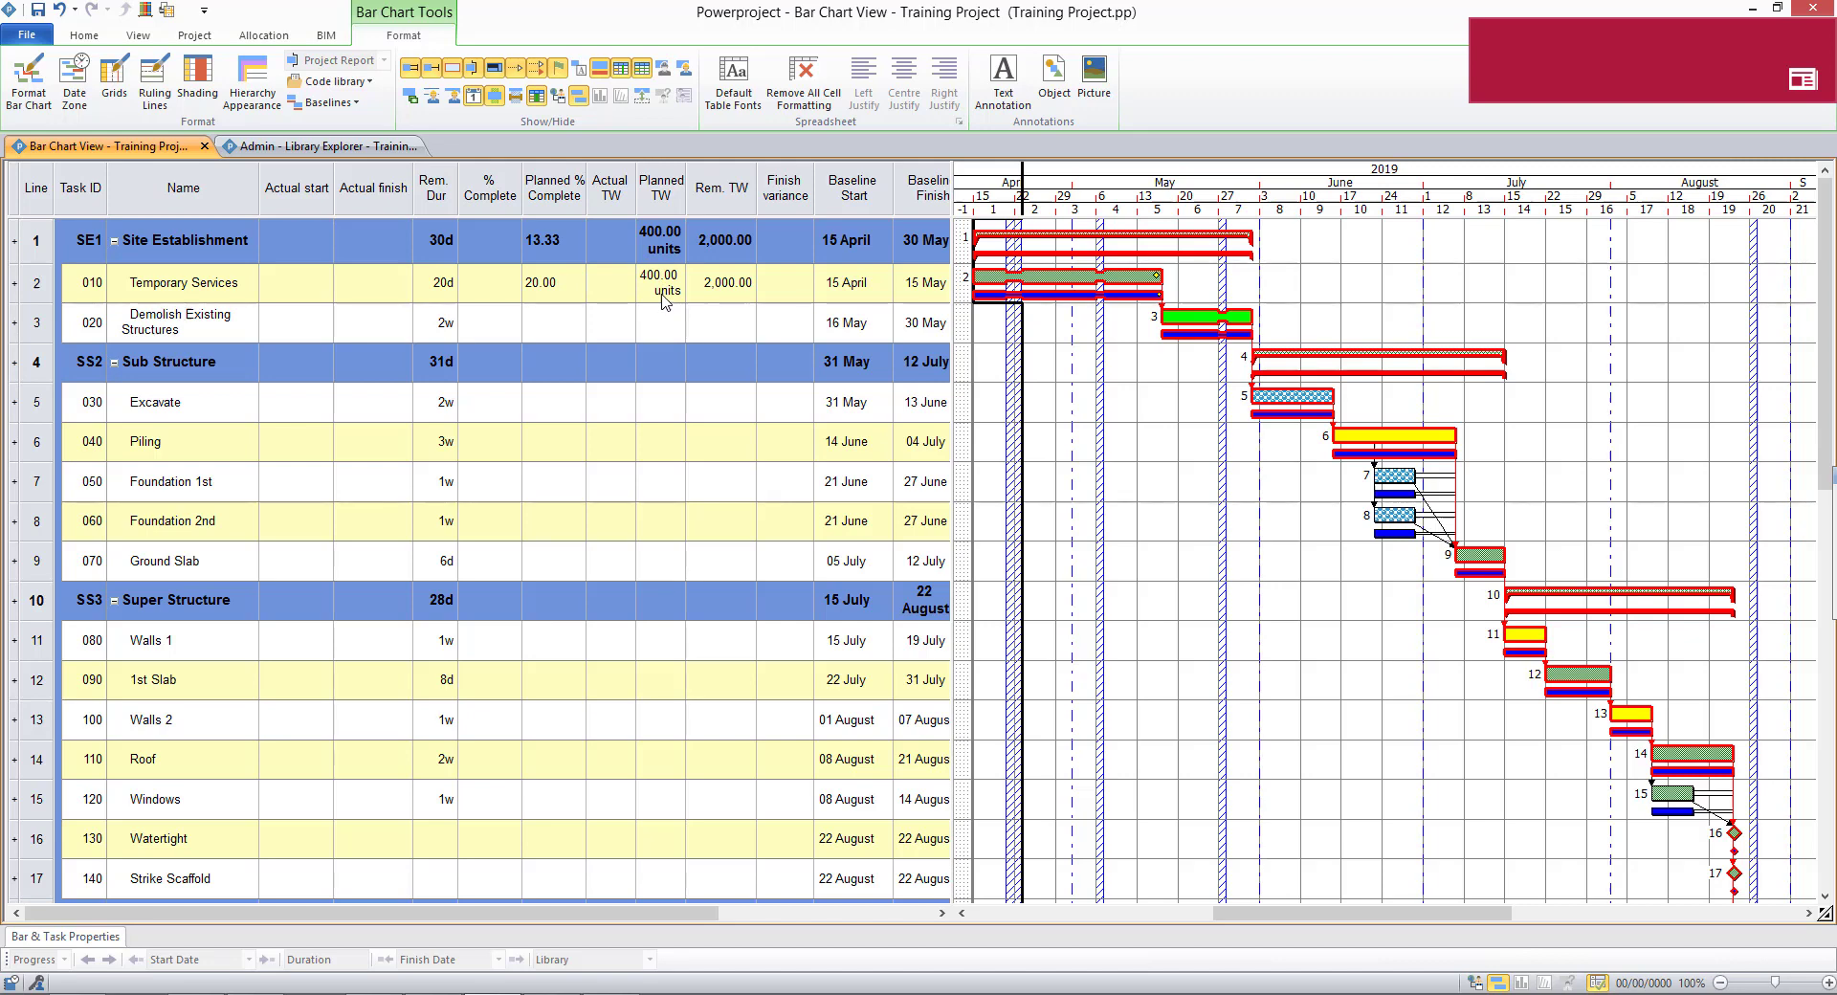
- Enter 10% complete for Temporary Services
left_click(498, 289)
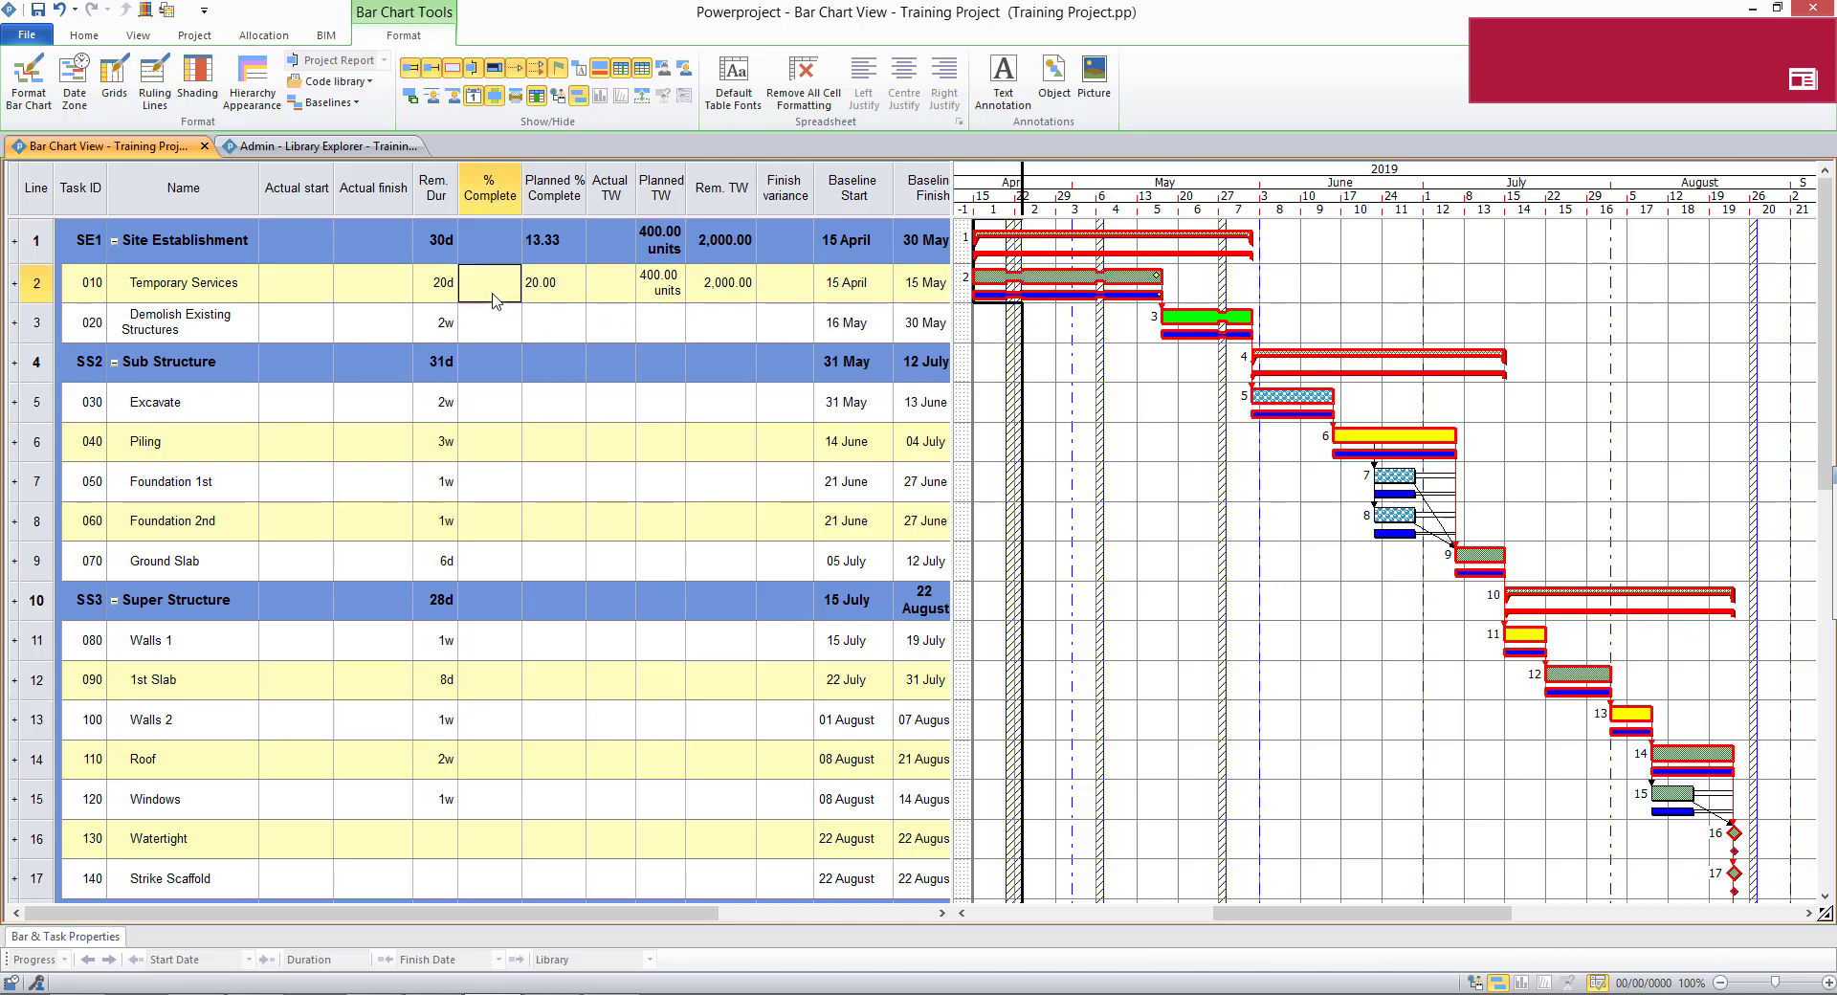
type("10")
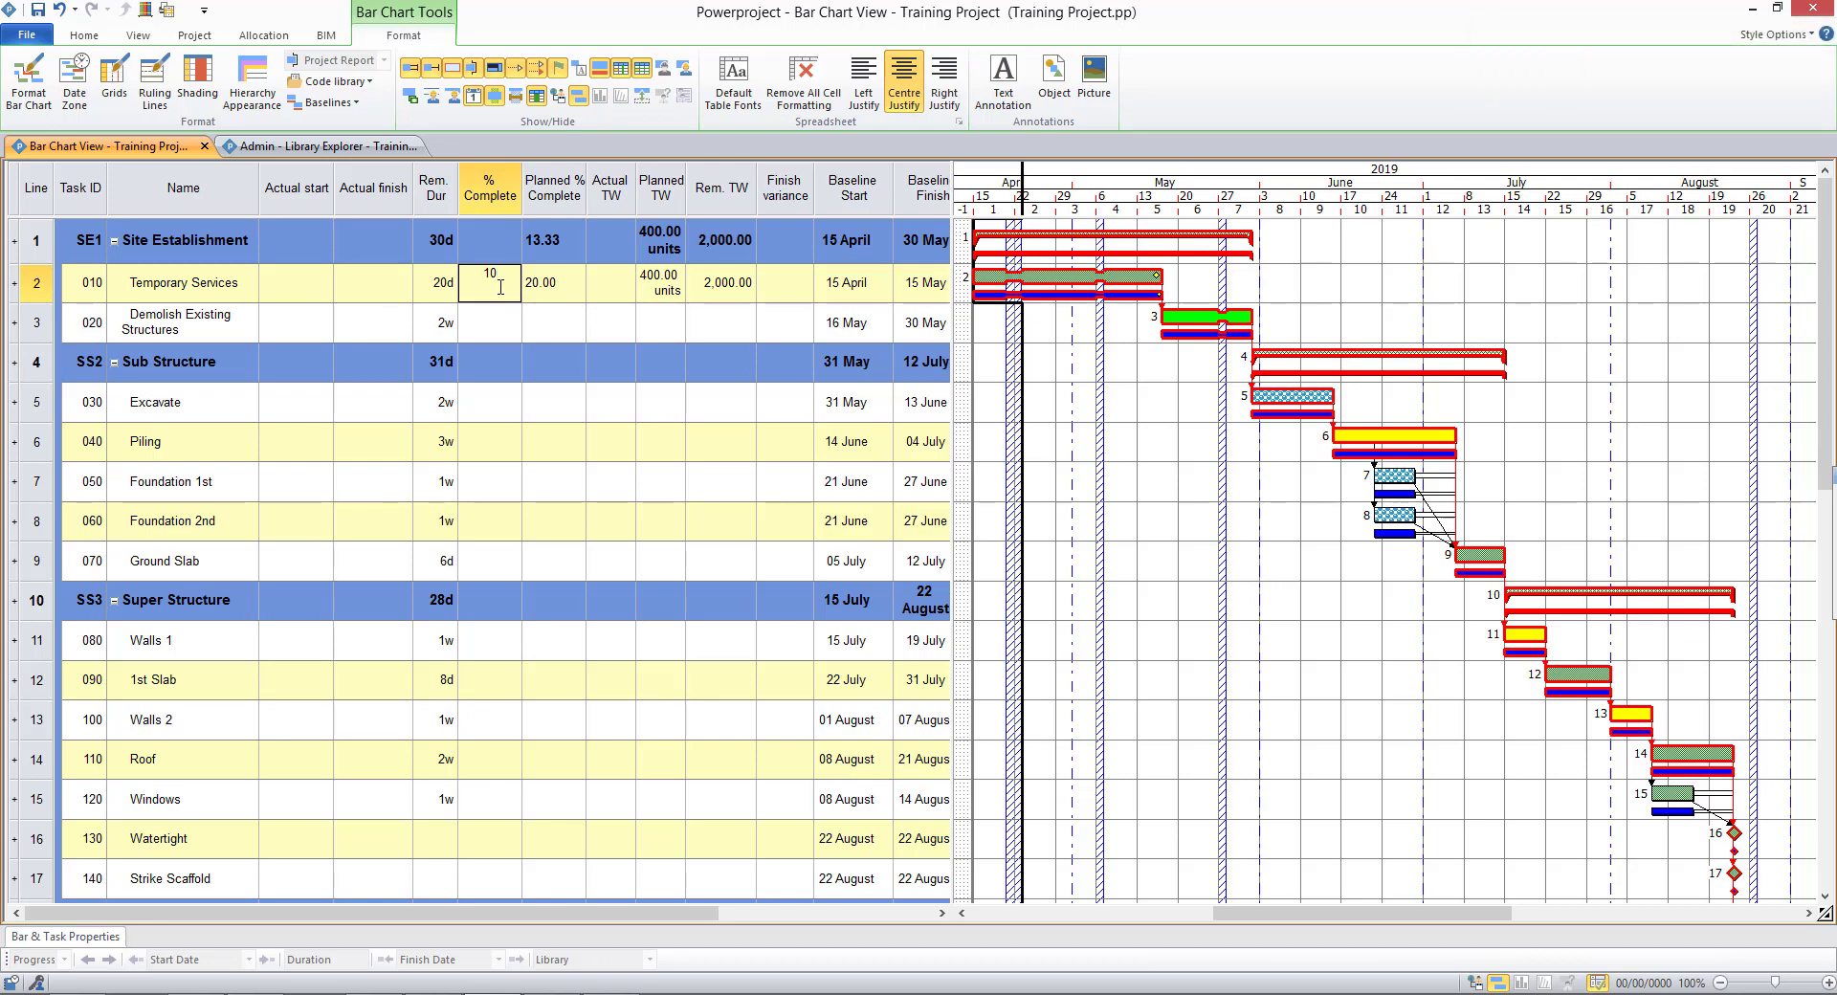
key("Return")
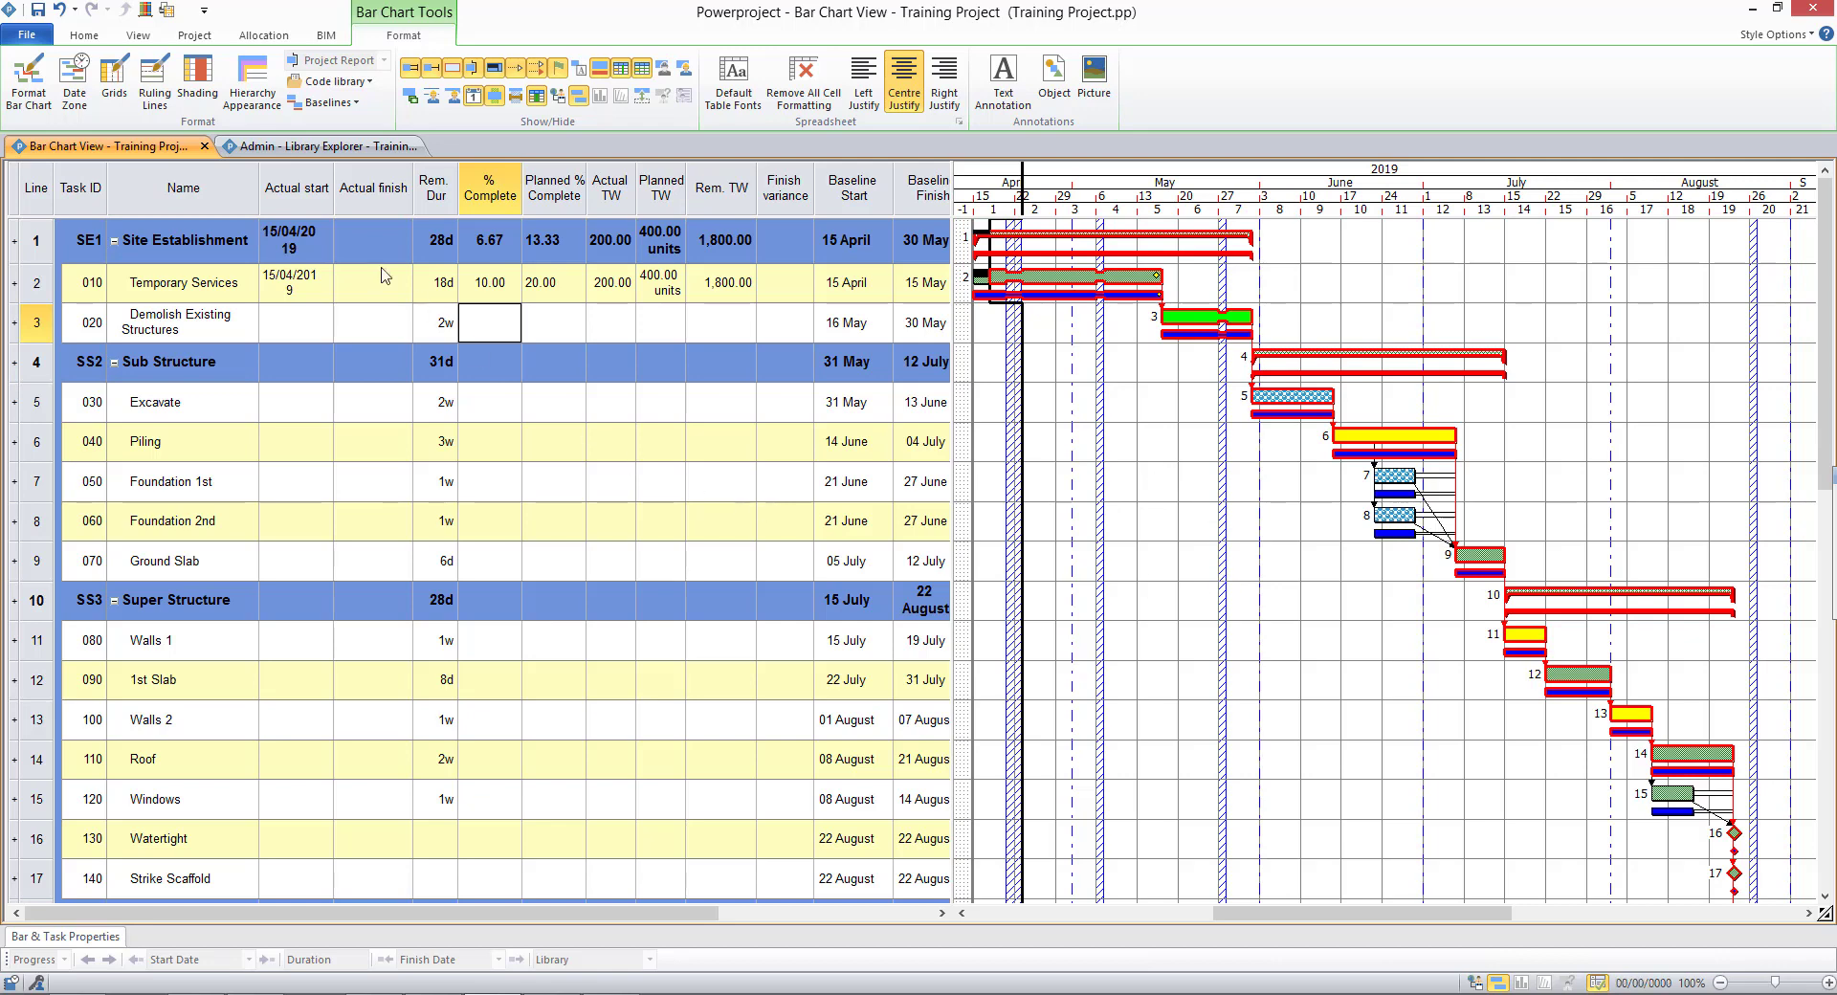
- Reschedule Branch and accept the progress period straightening warning, giving a -2d finish variance
left_click(85, 36)
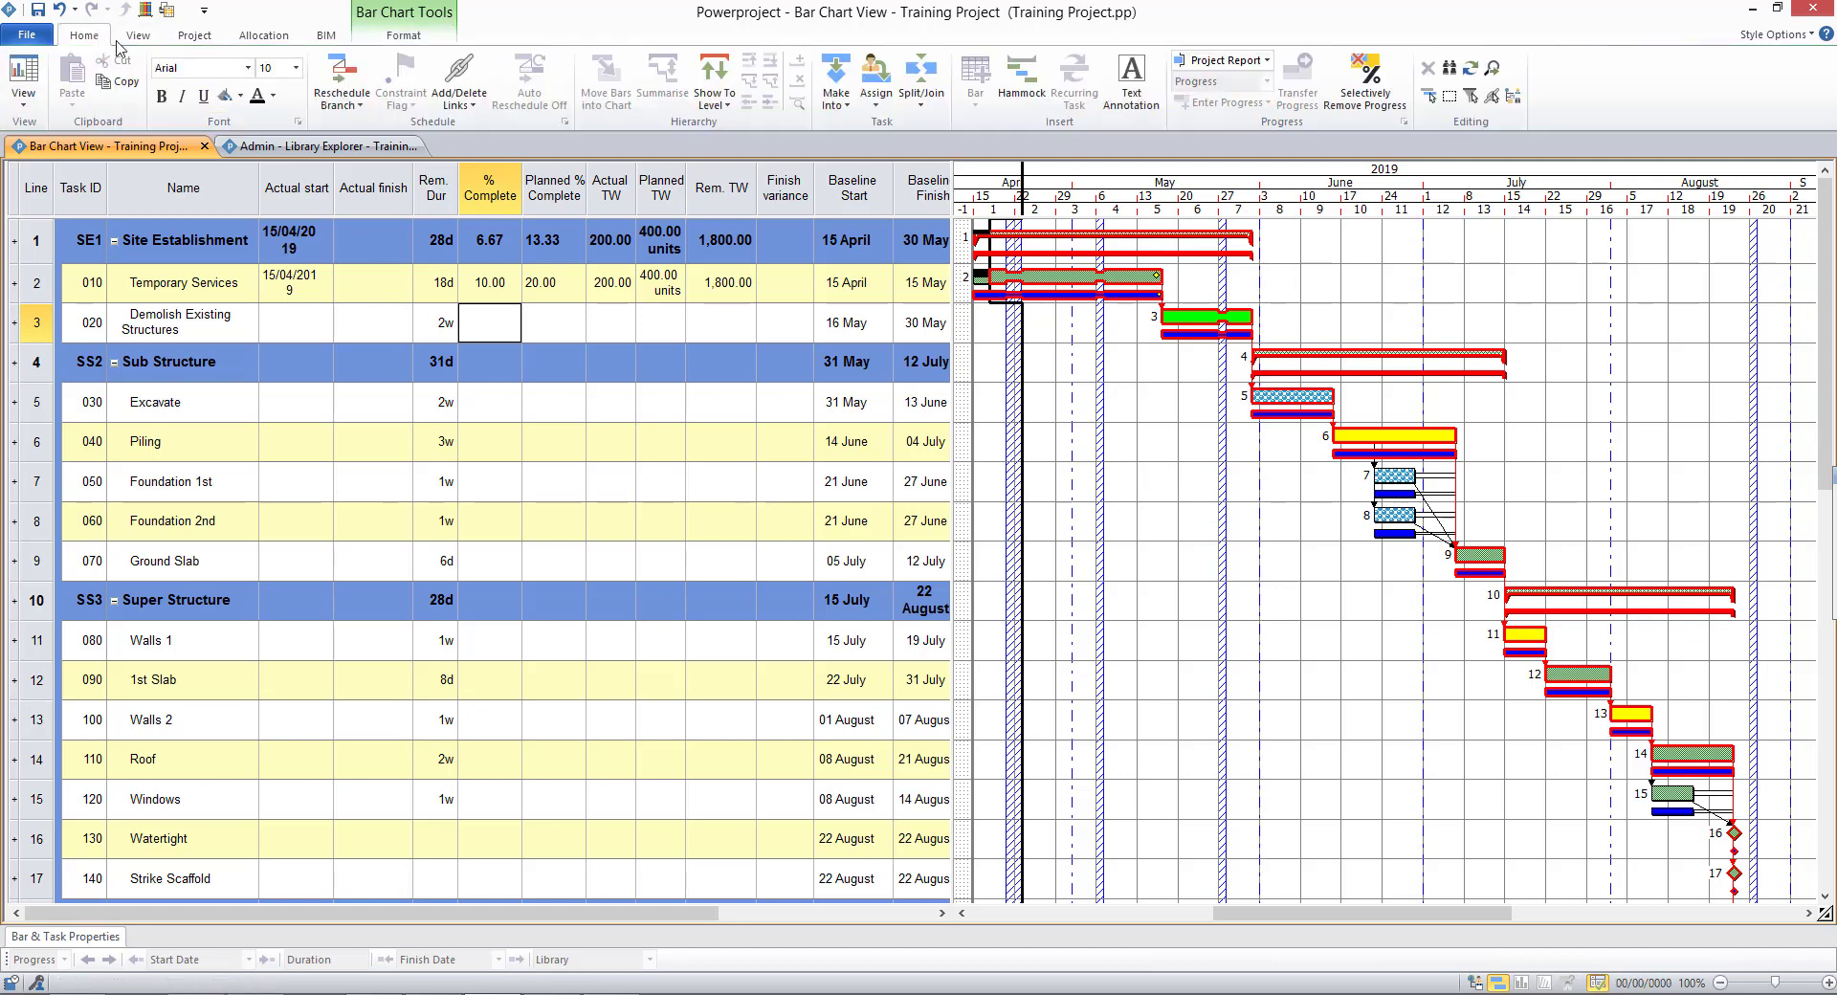
left_click(361, 83)
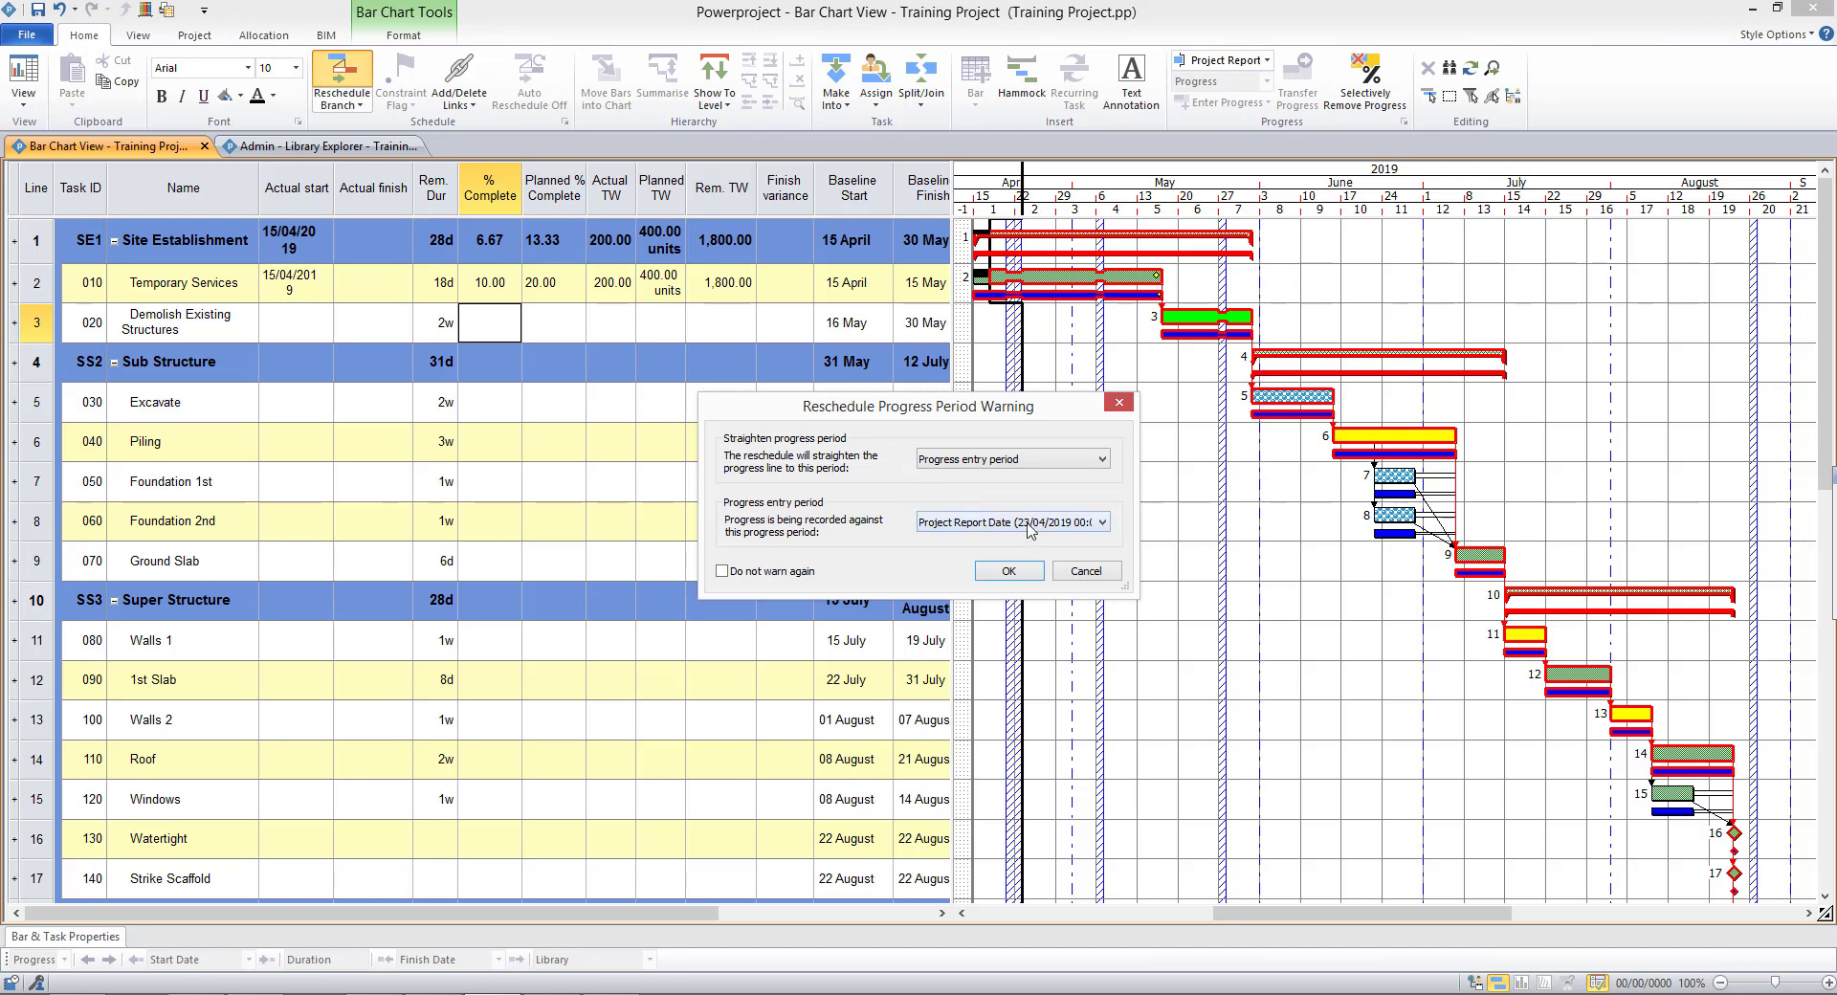
left_click(1011, 573)
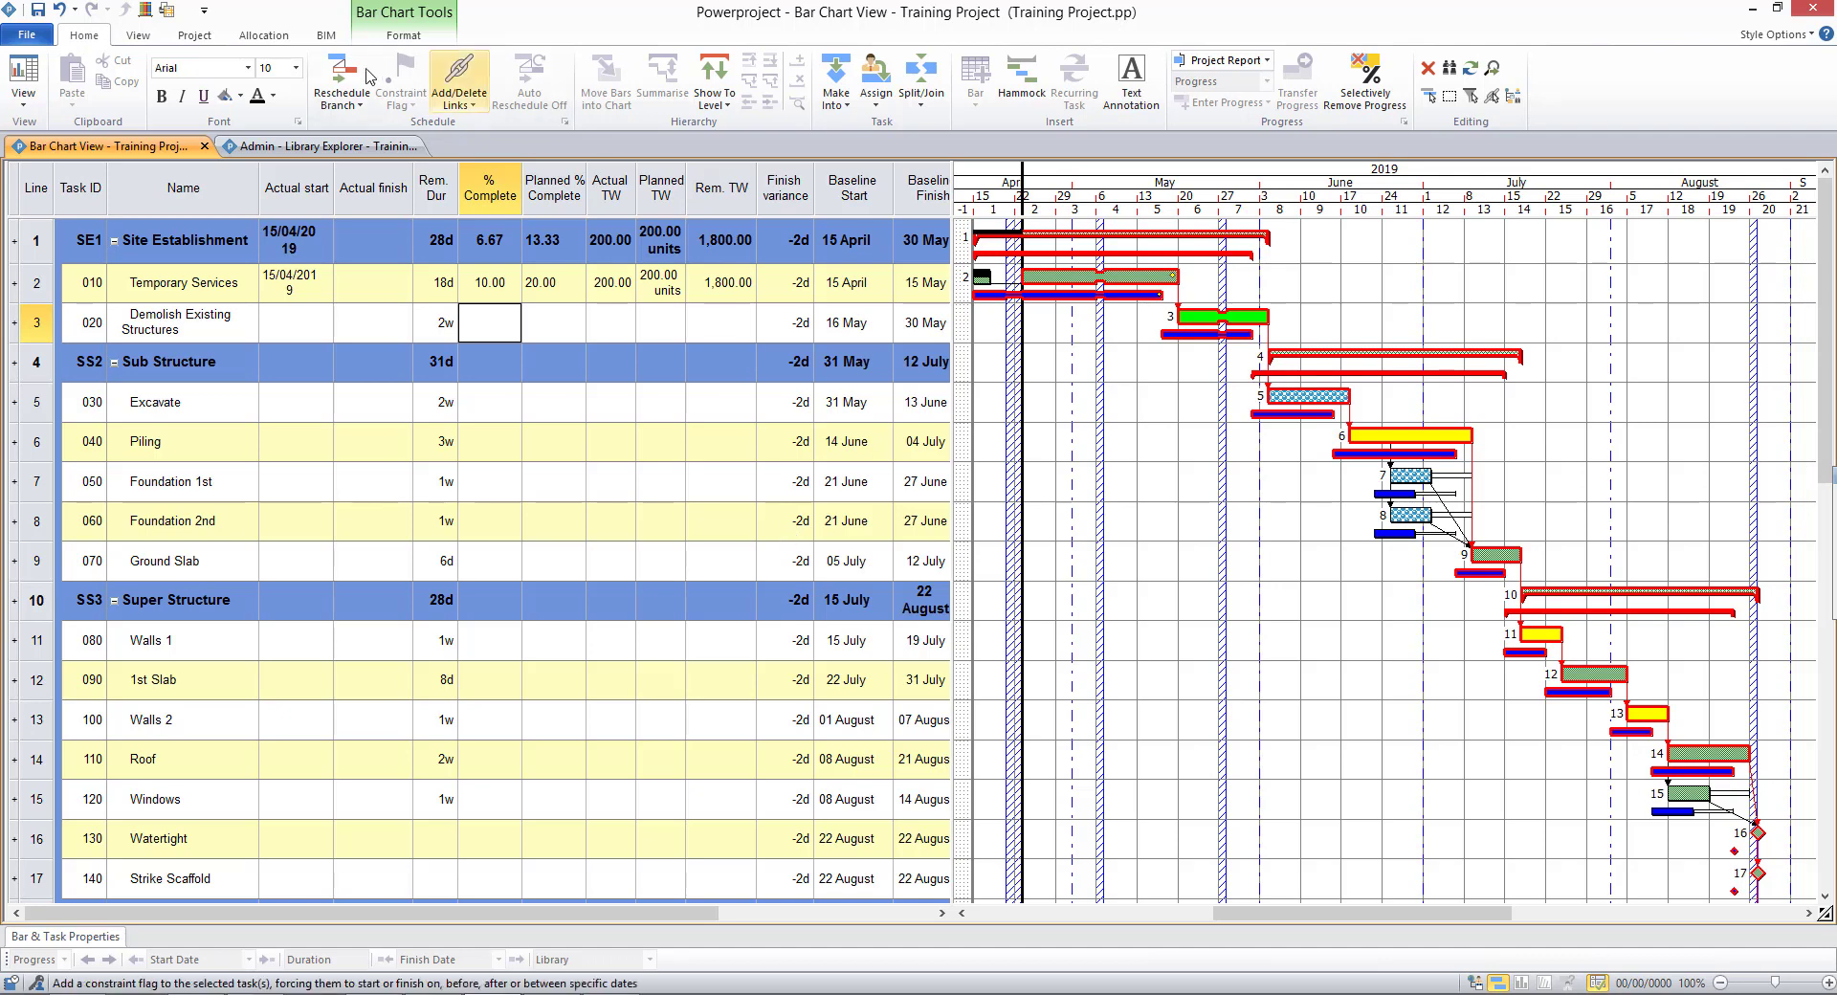
left_click(61, 10)
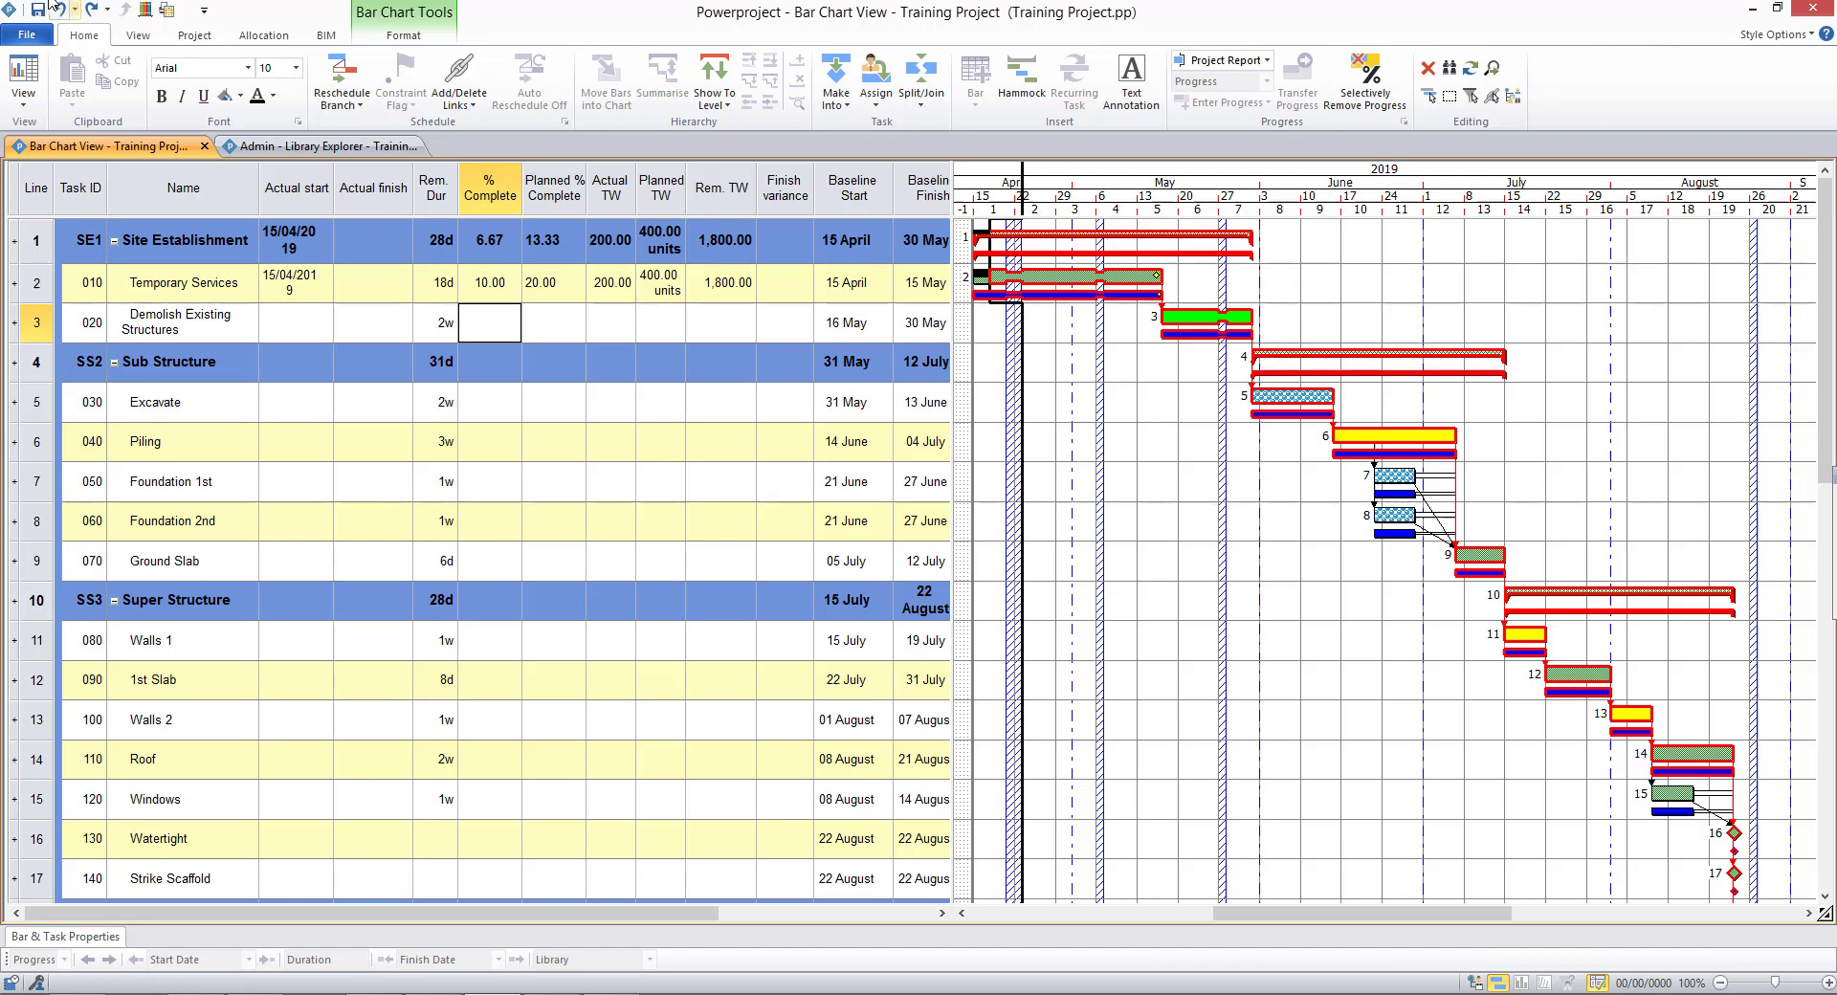
left_click(353, 85)
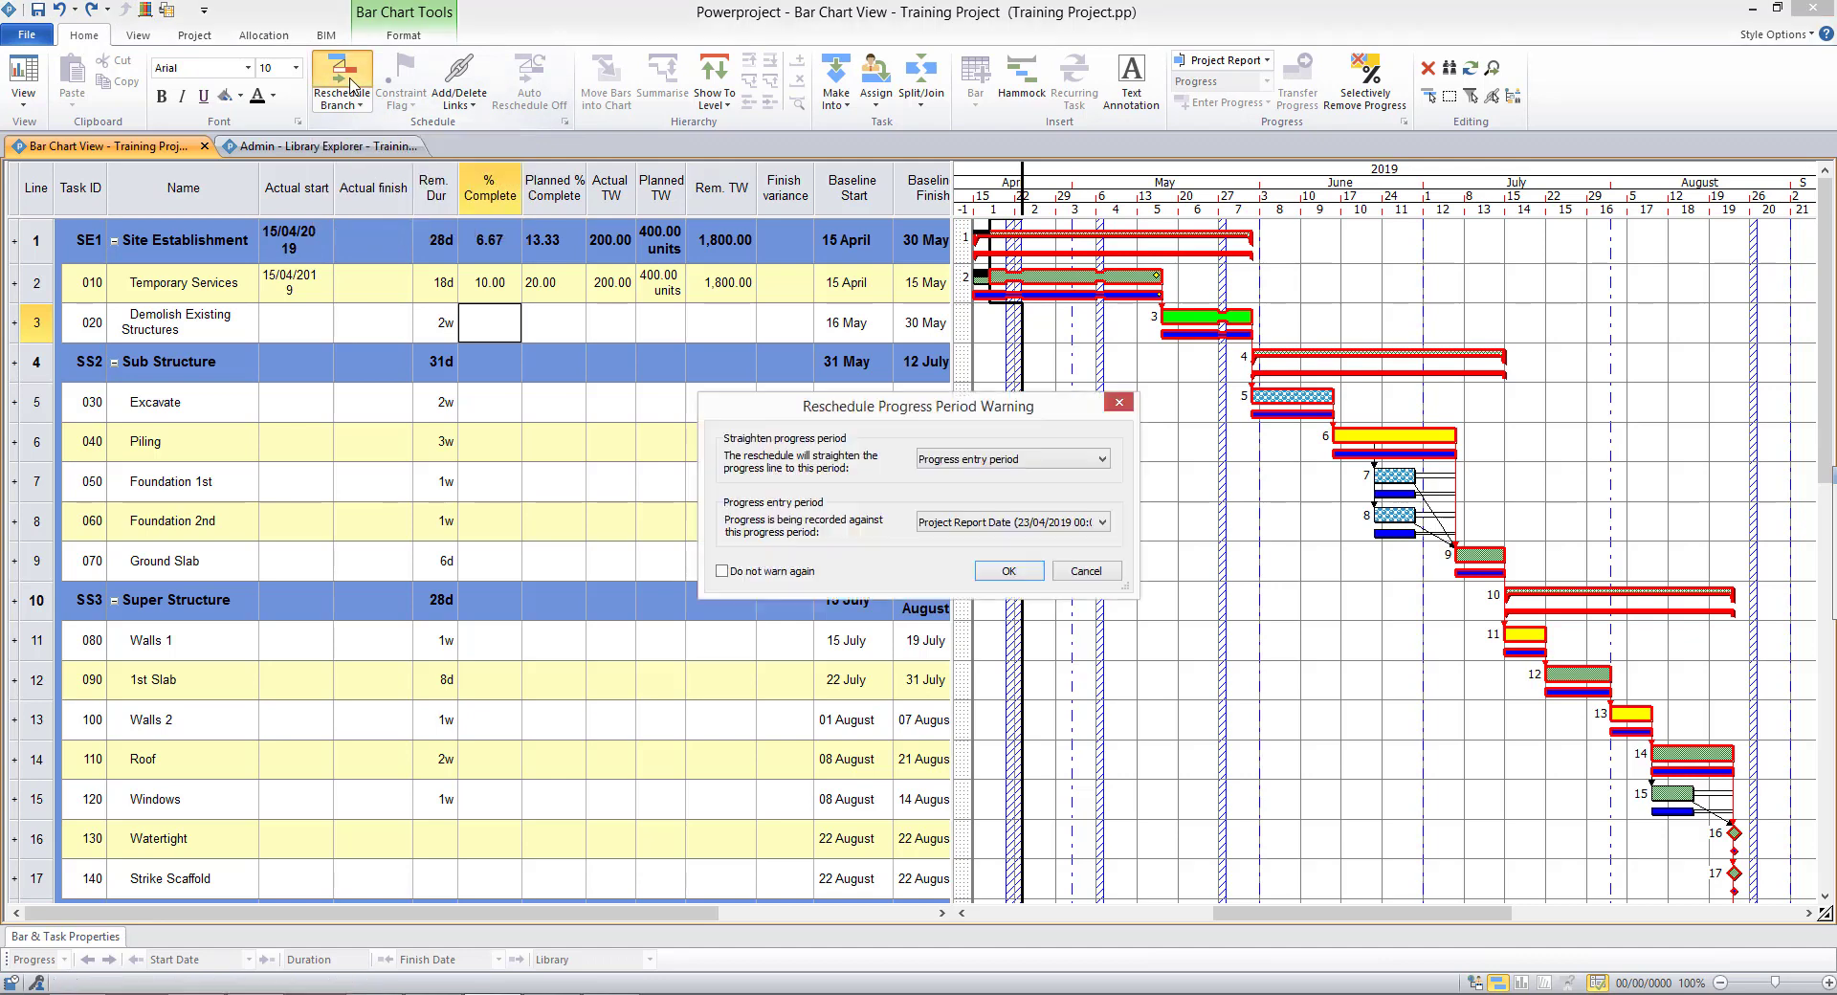
left_click(1009, 572)
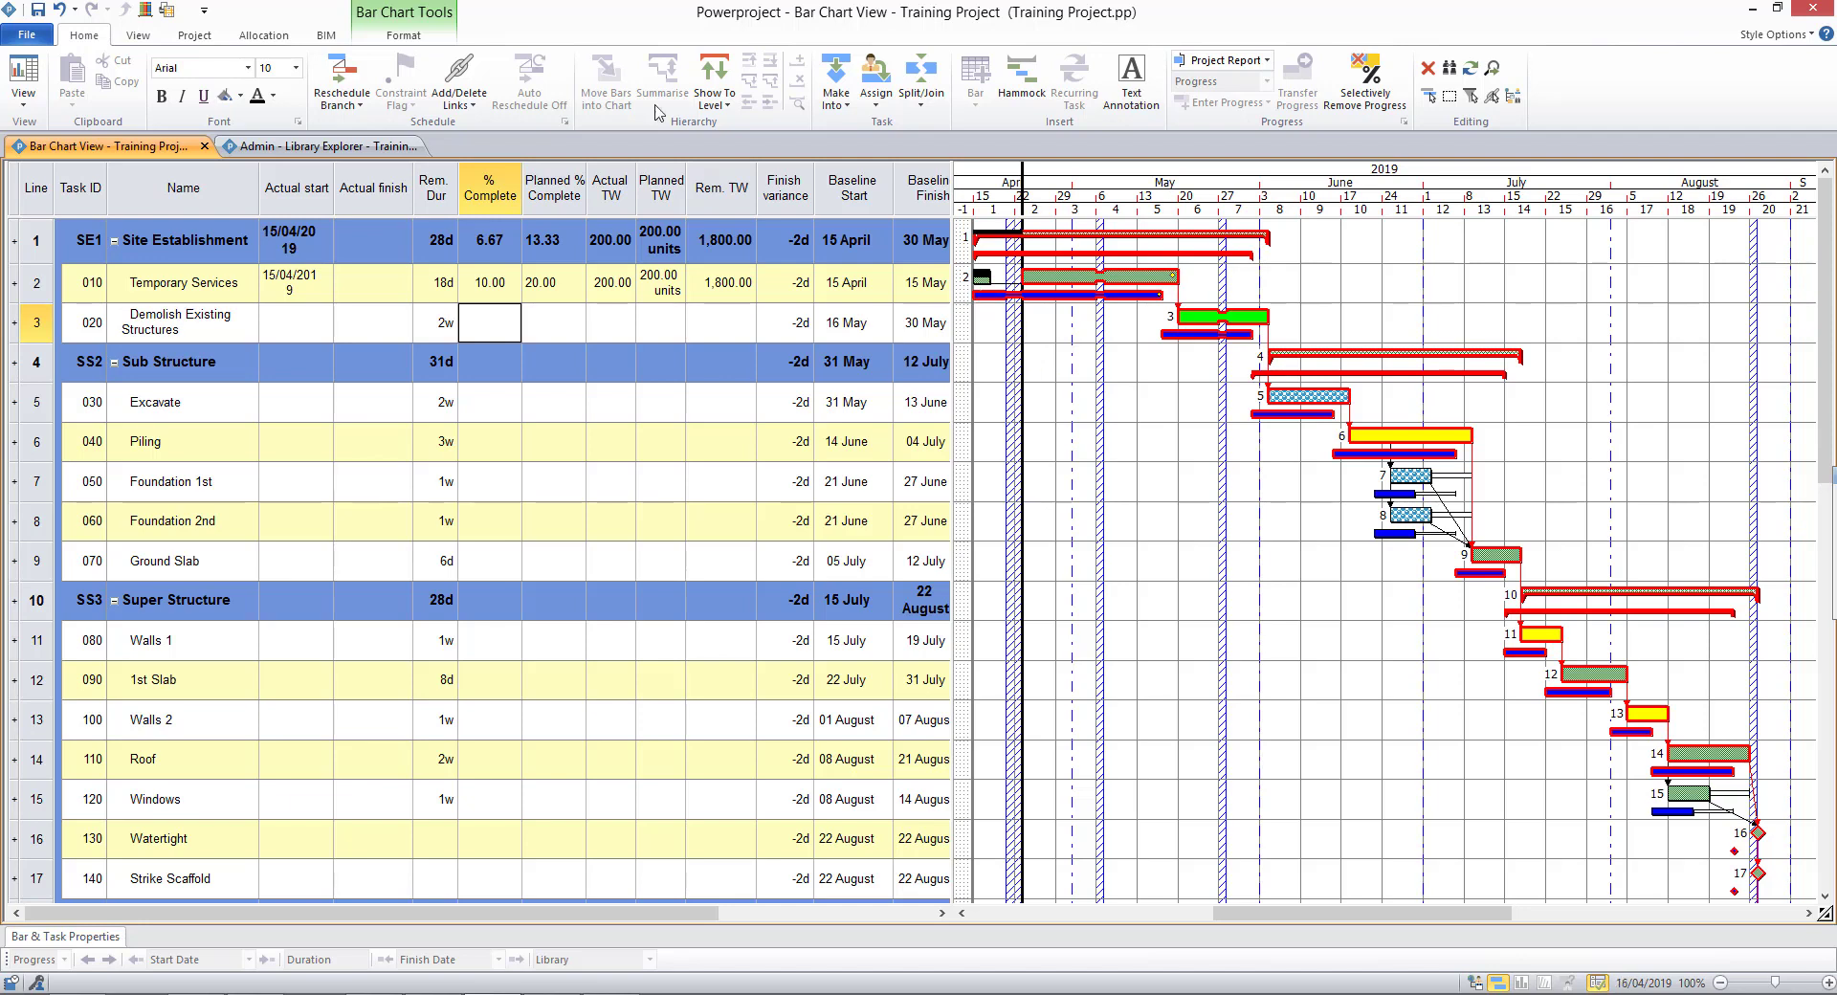
- Rename the Project Report Date progress period to 'week 1' in Library Explorer
left_click(147, 11)
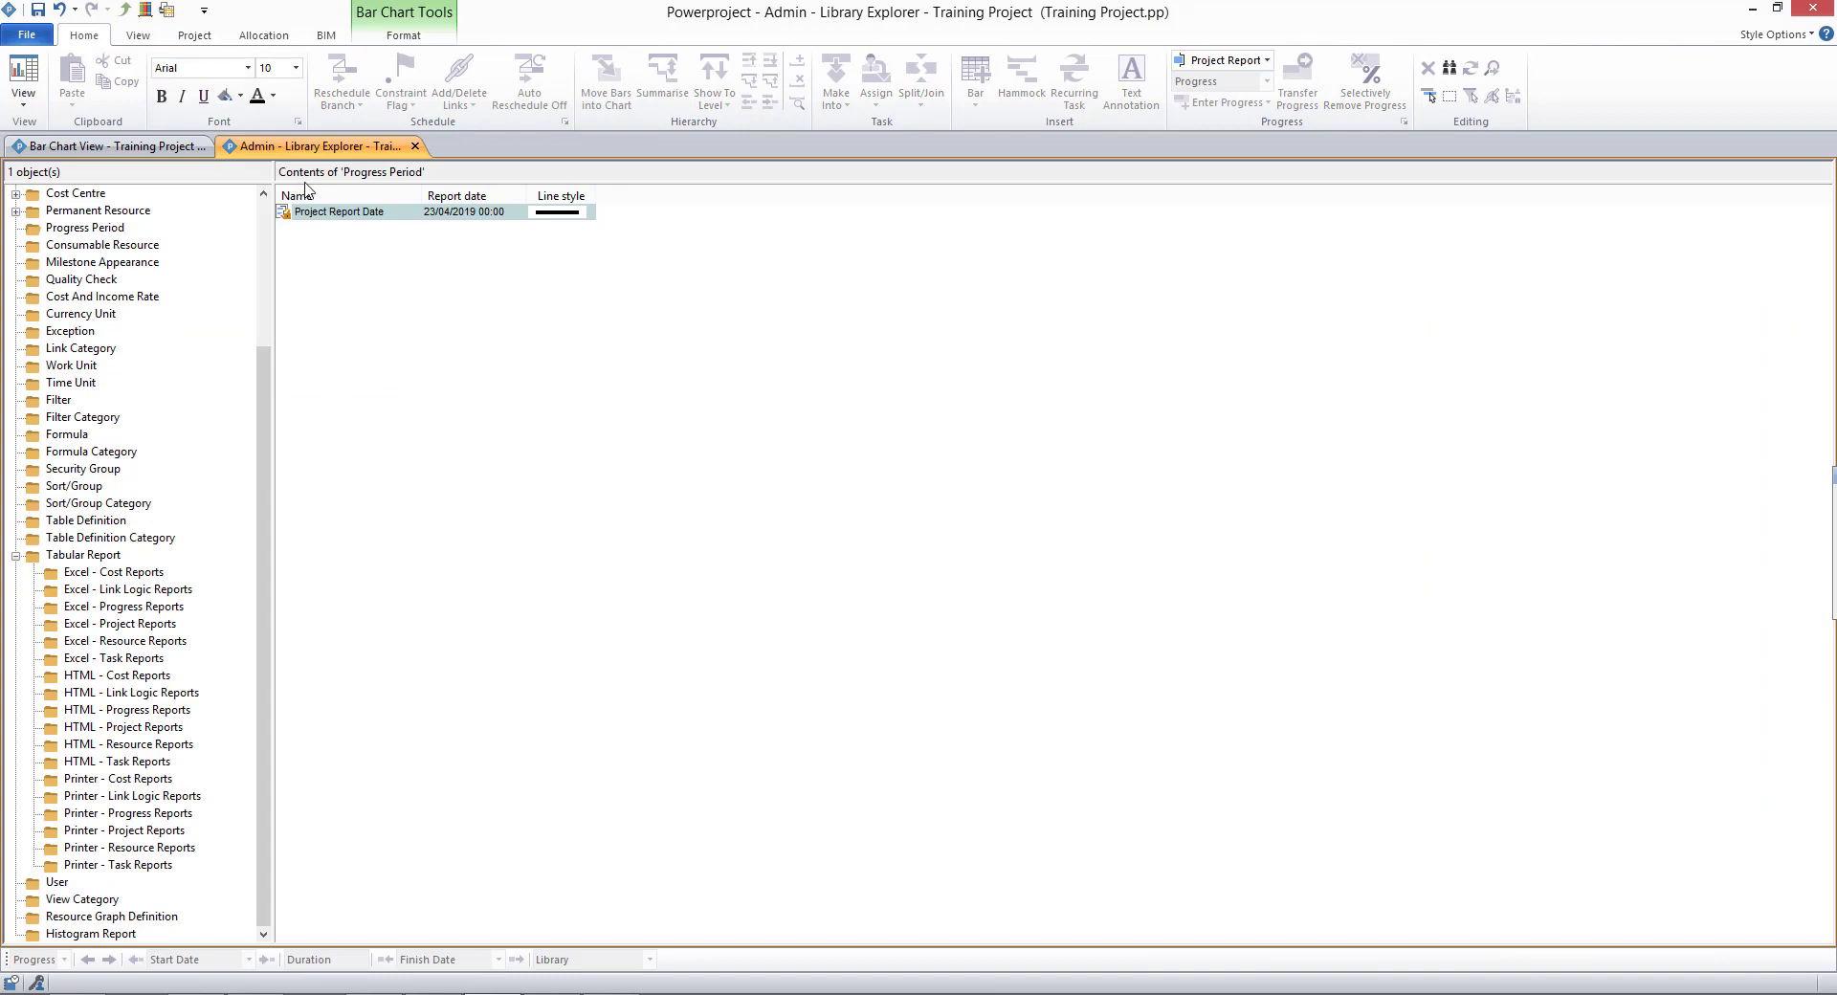
scroll(168, 273, "up", 4)
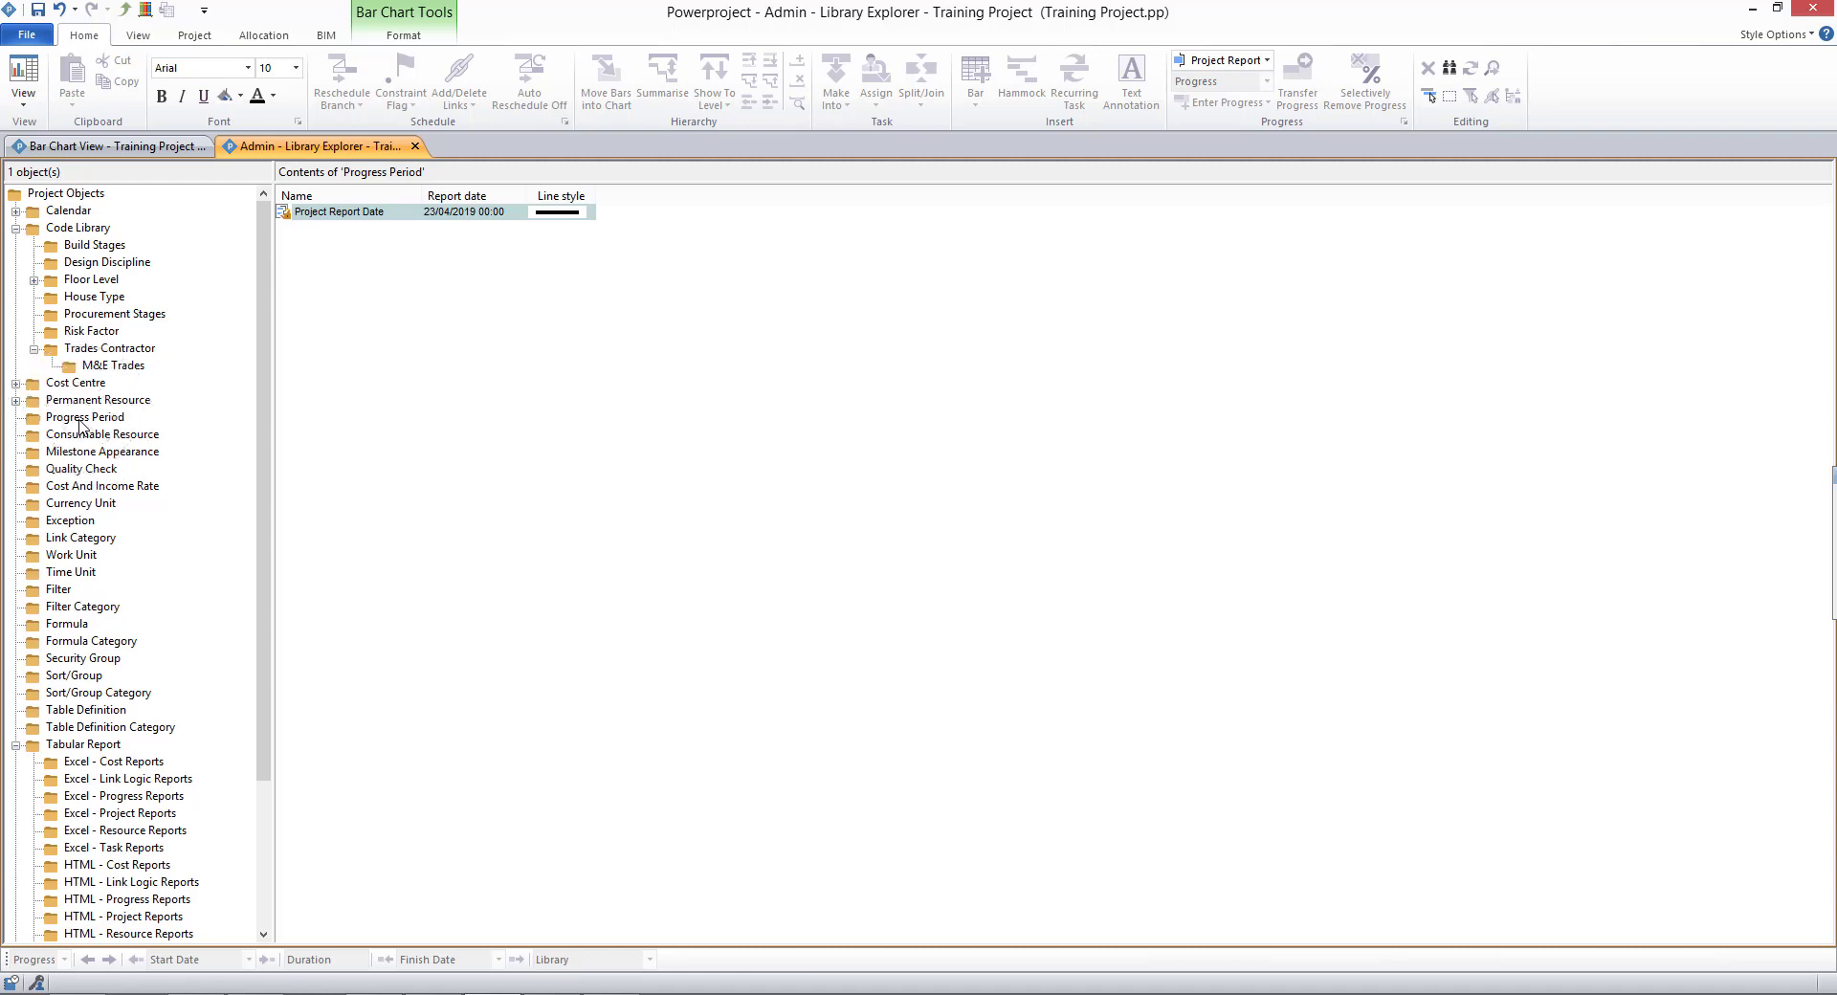
double_click(354, 211)
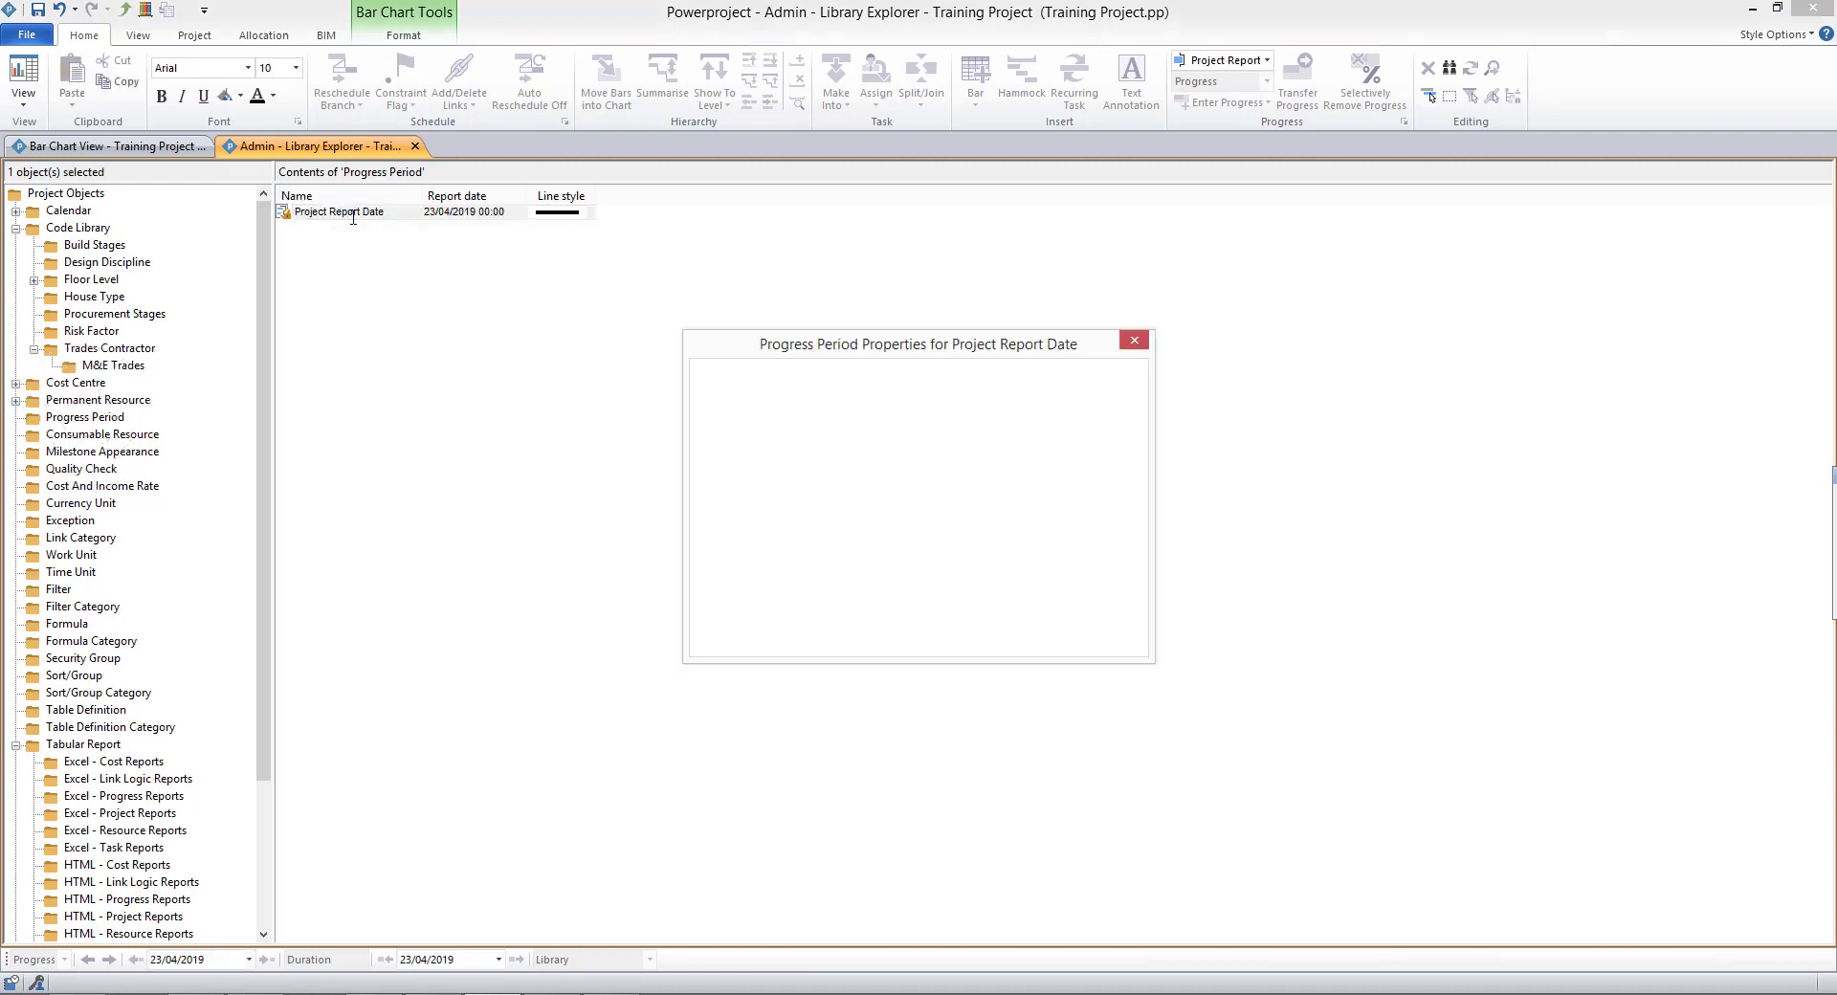
left_click_drag(926, 426, 748, 431)
type("week 1")
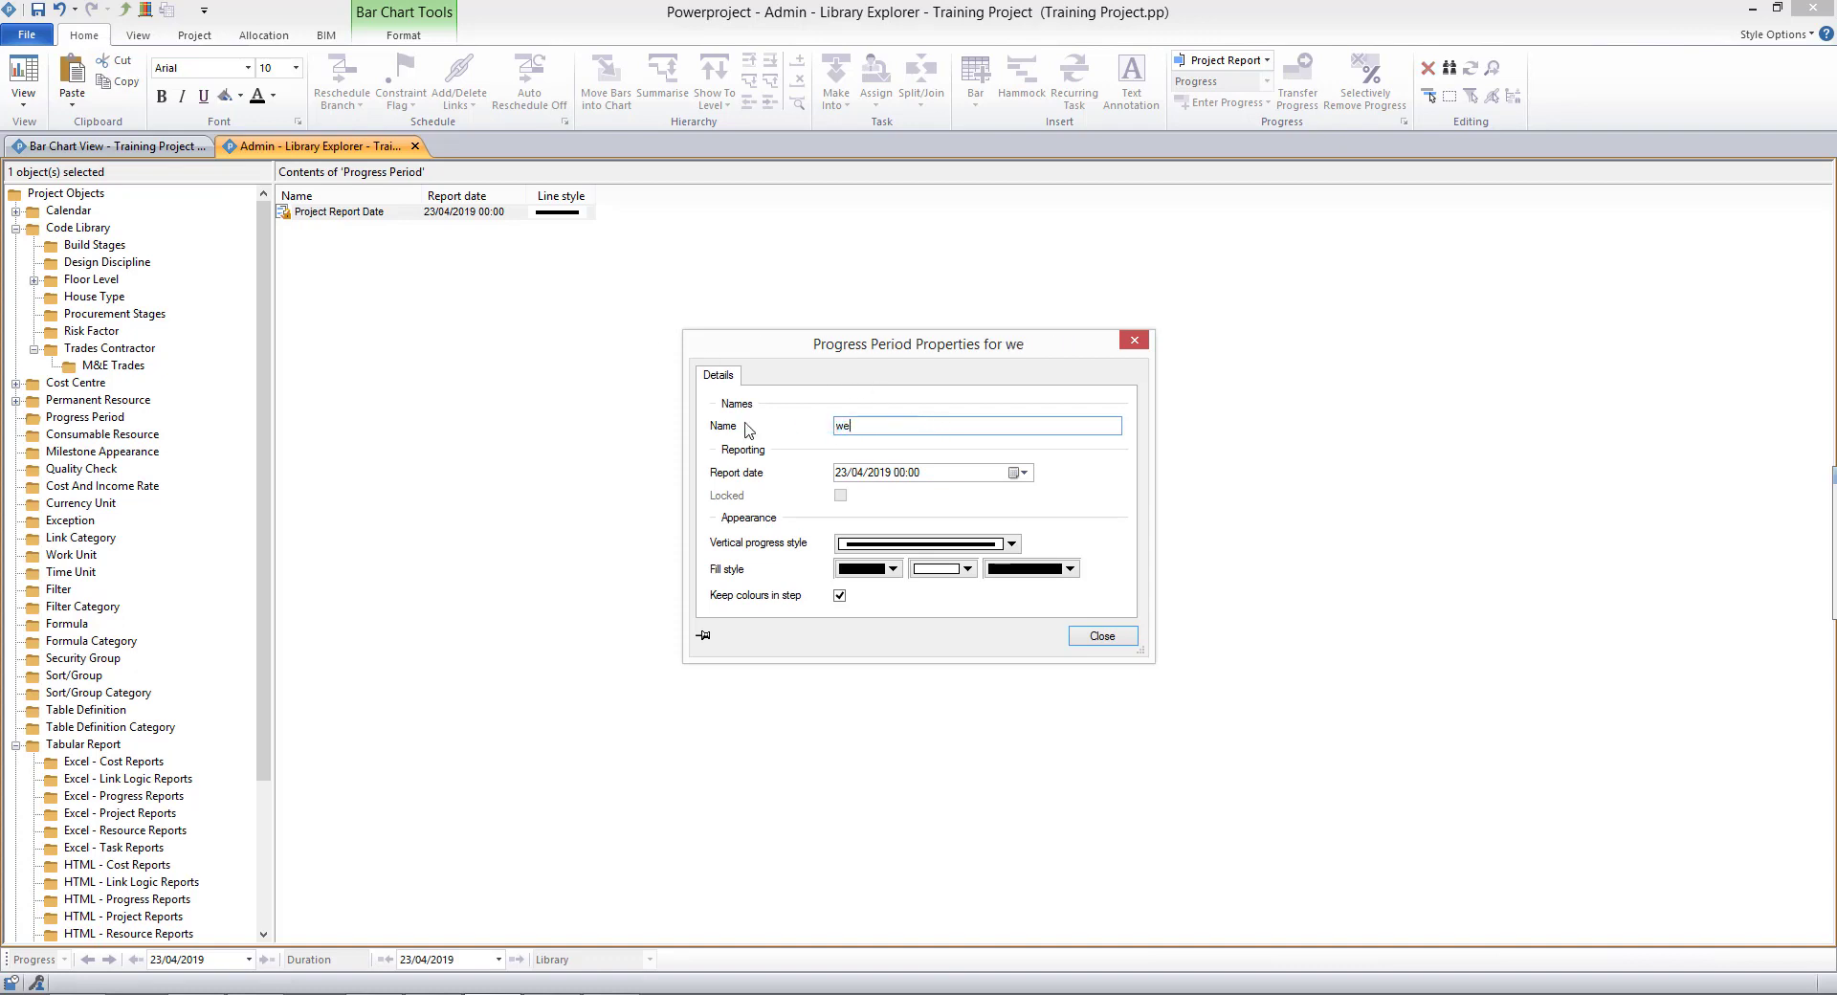
left_click(1096, 637)
- Add progress periods week 2, week 3 and week 4 (14/05/2019), then return to the bar chart
left_click(356, 211)
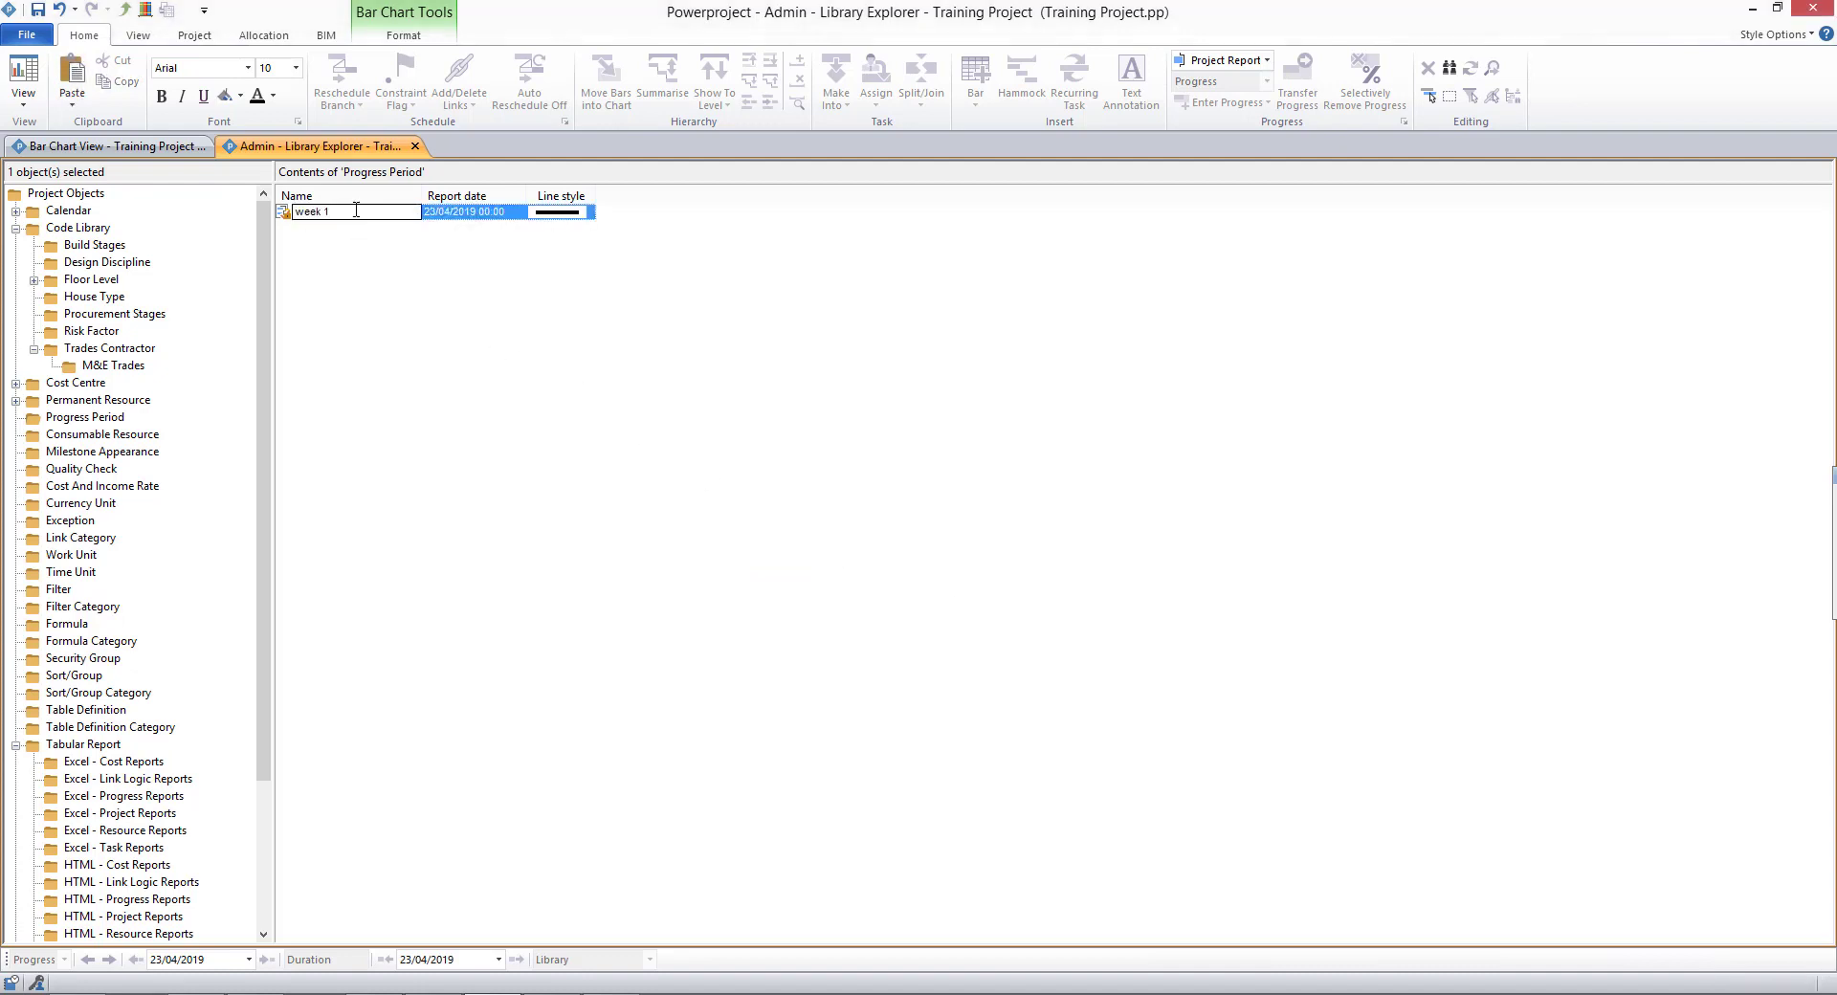
key("Return")
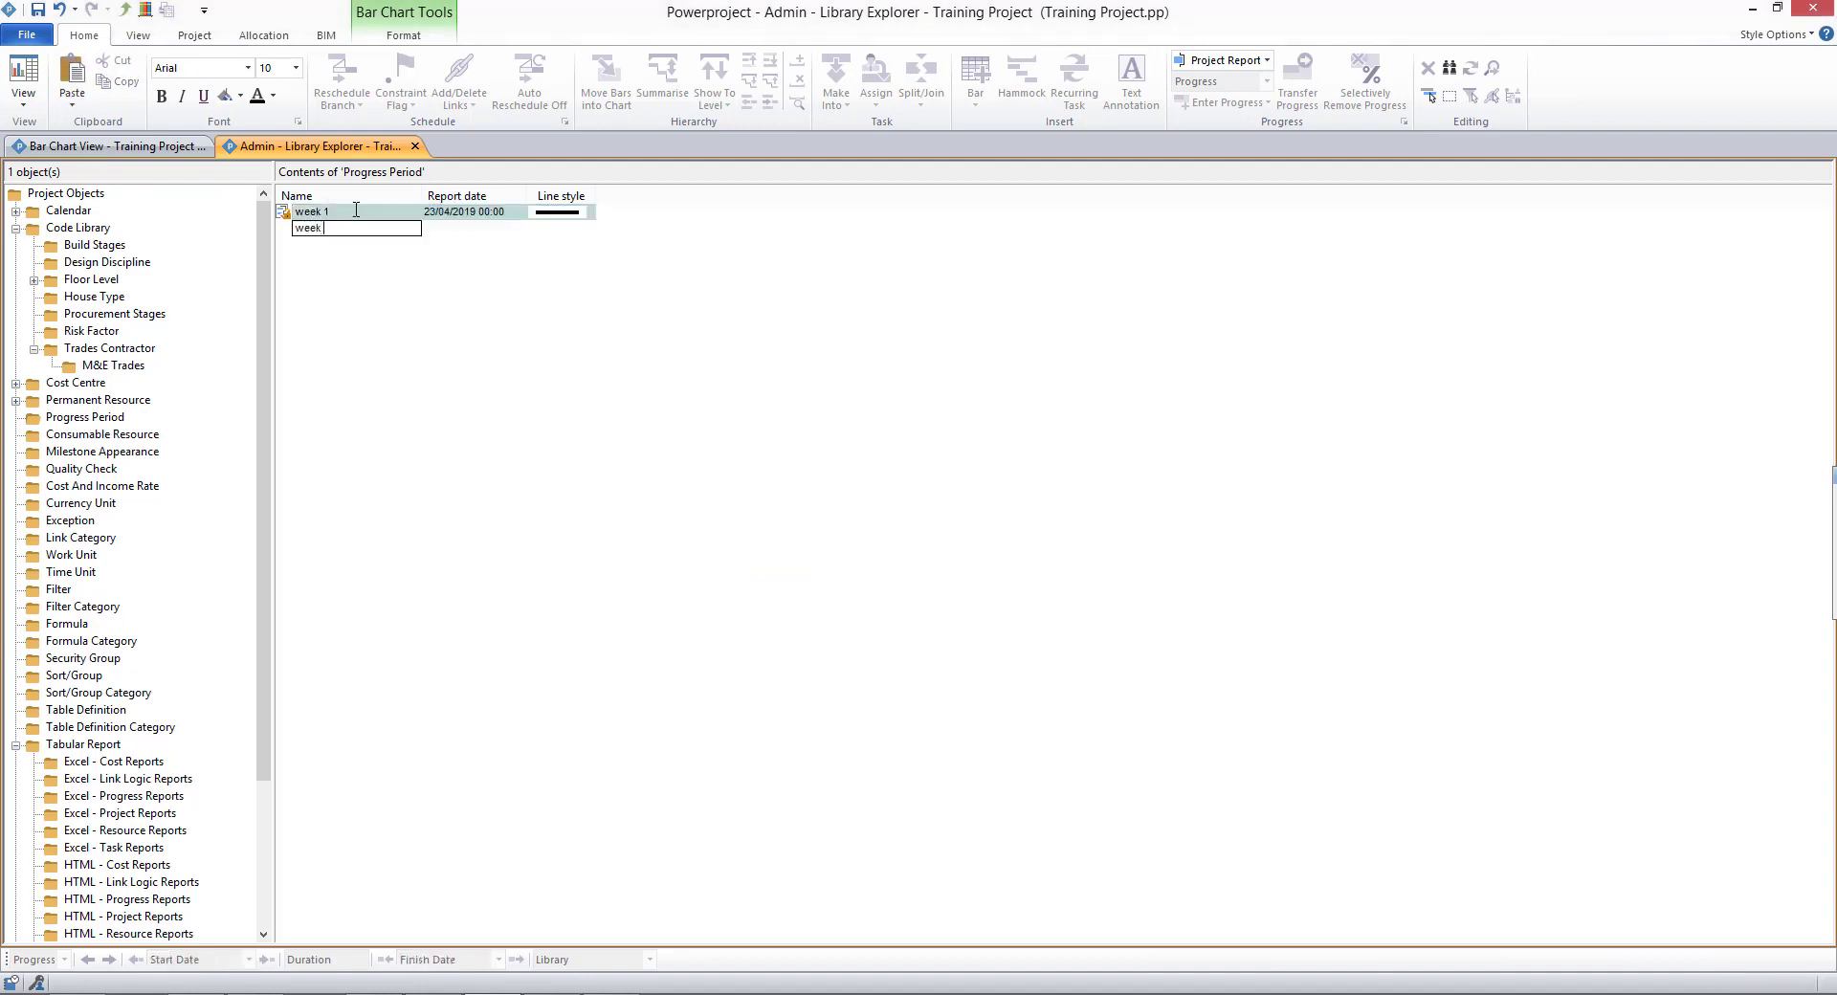
key("Return")
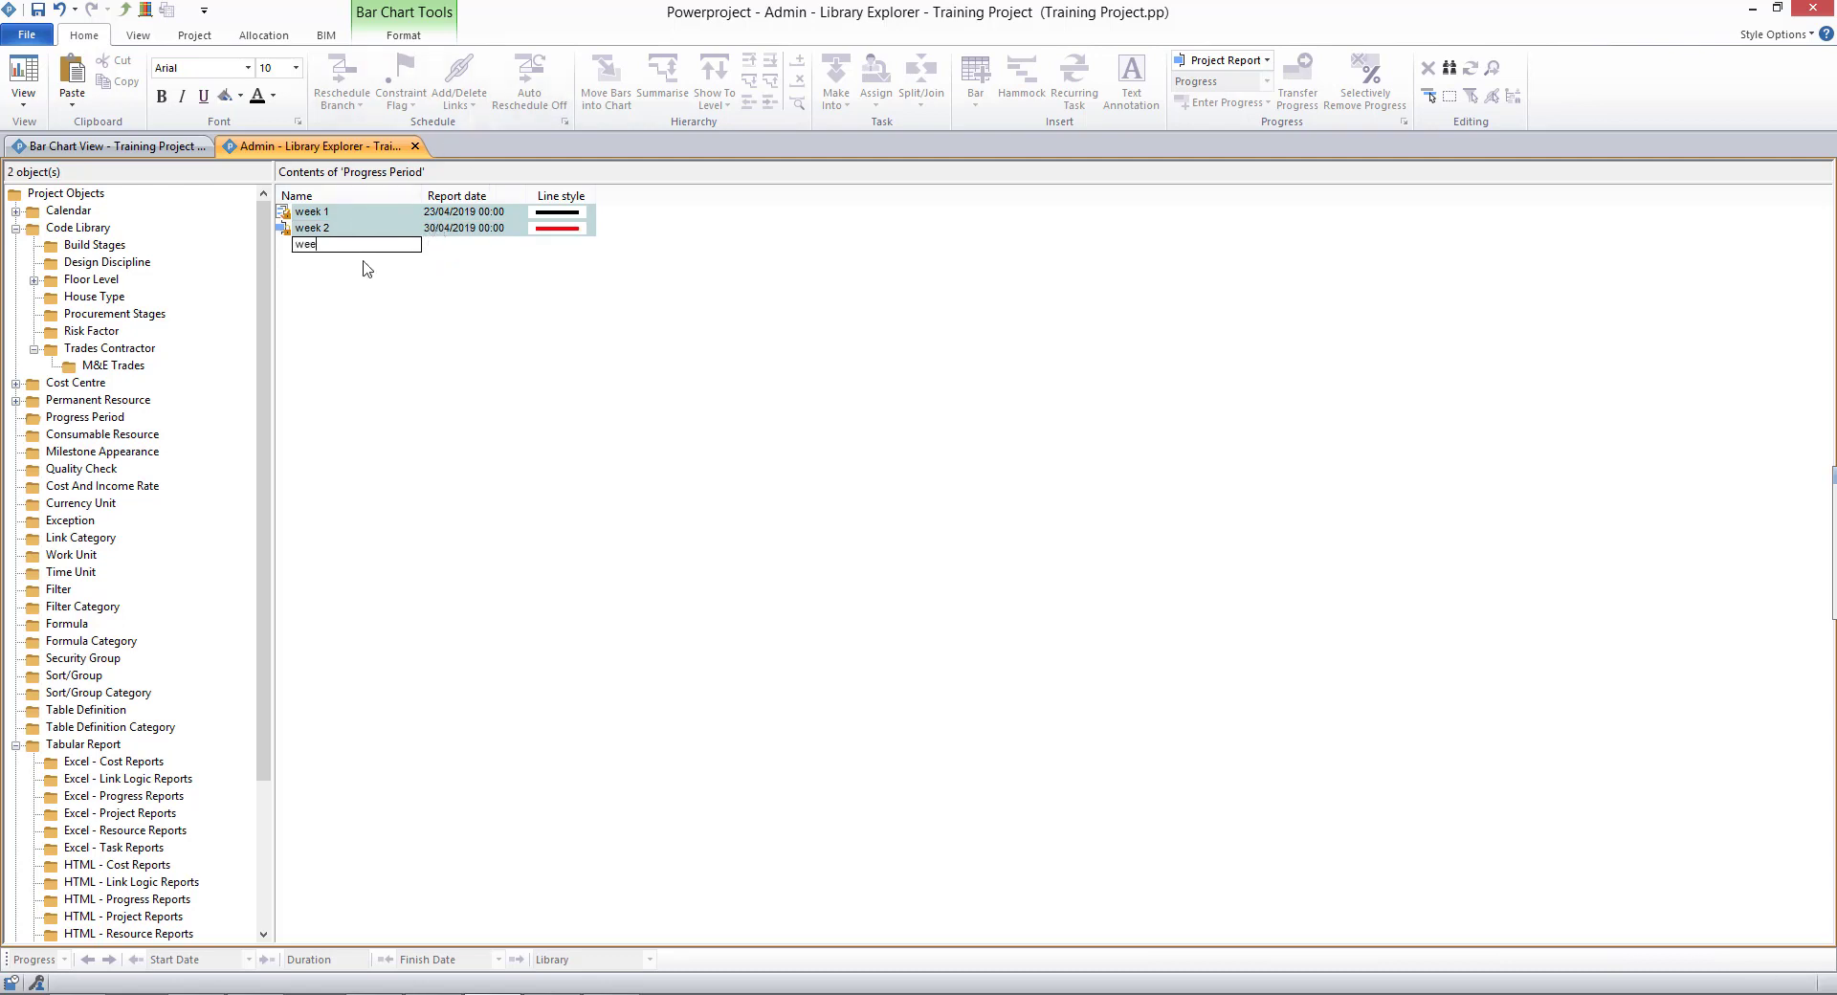
type("week 3")
key("Return")
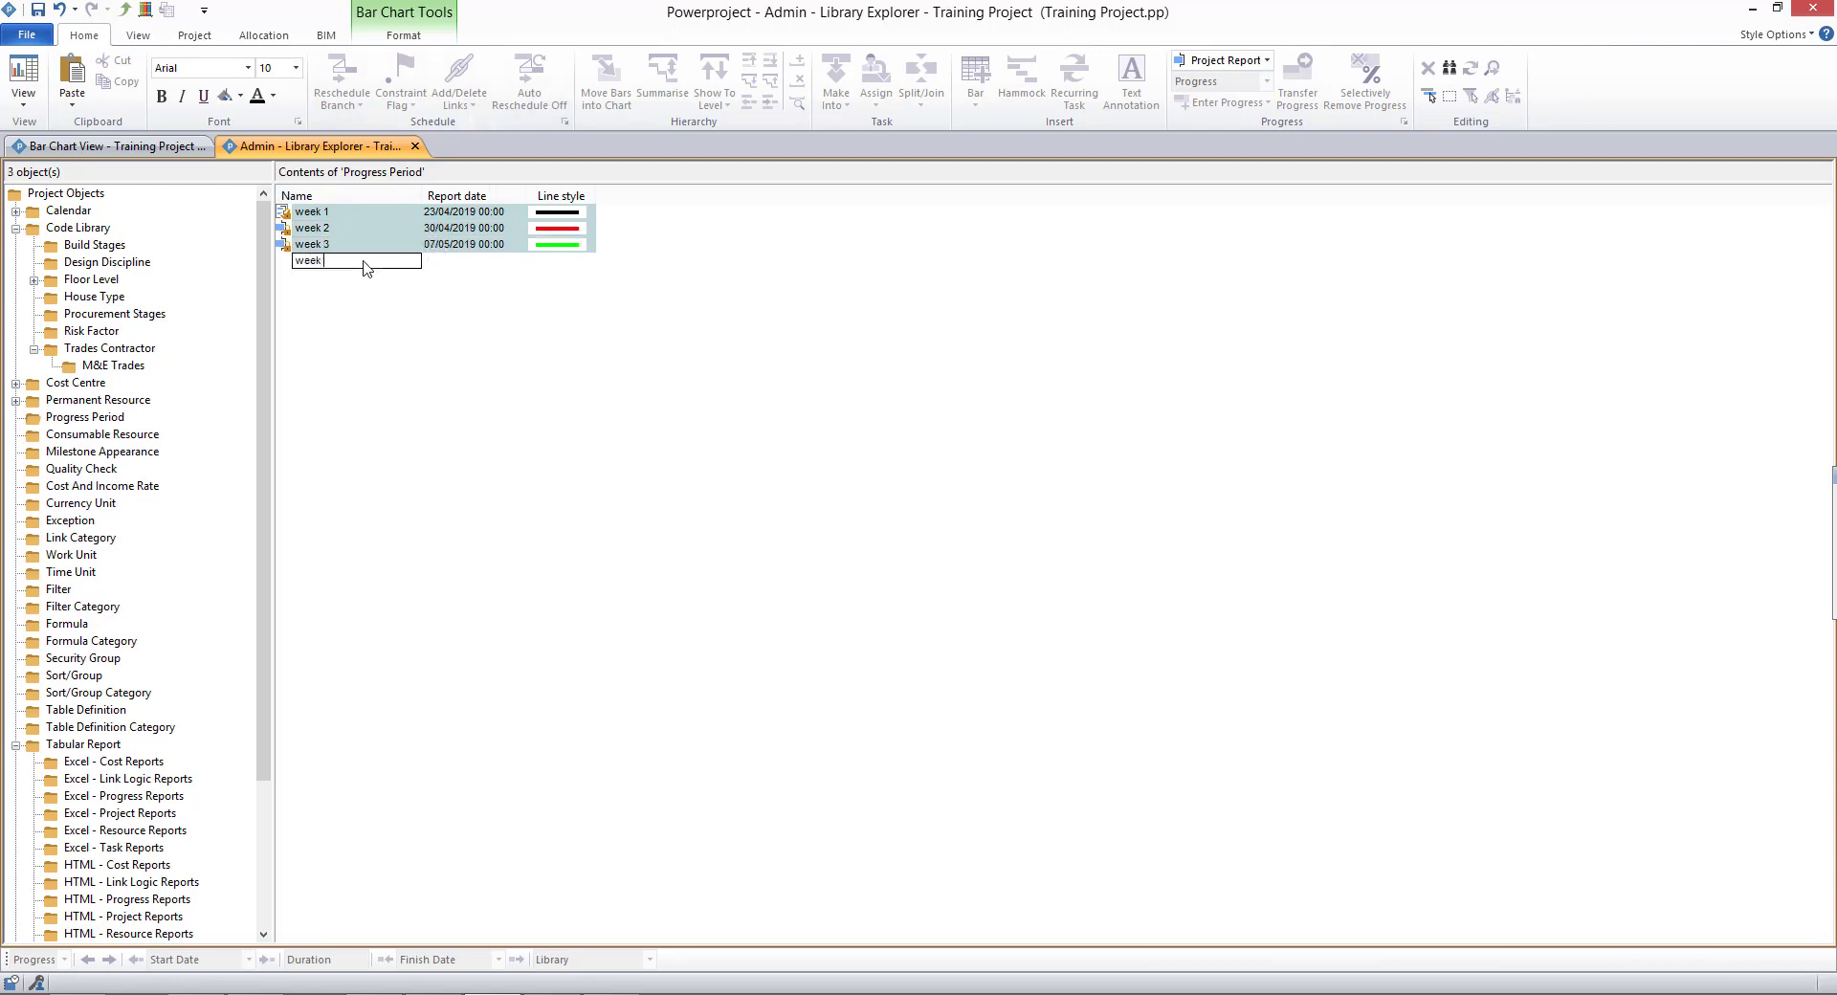
key("Return")
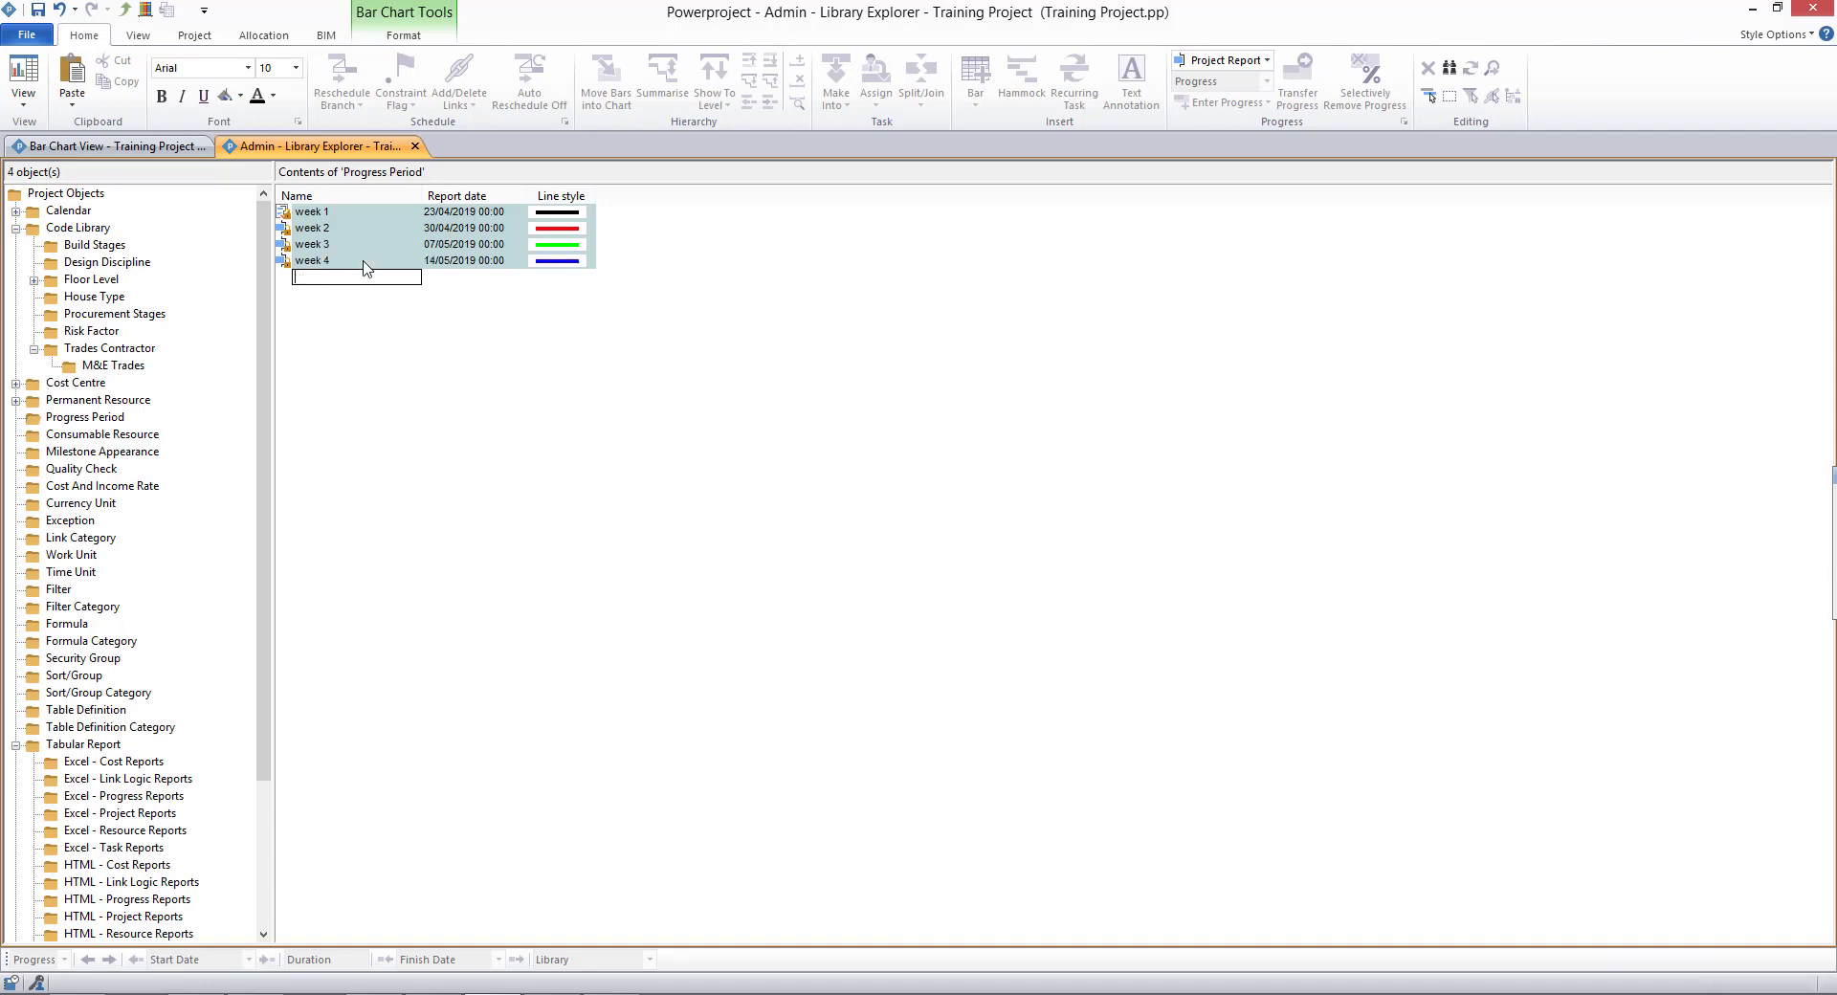
left_click(181, 150)
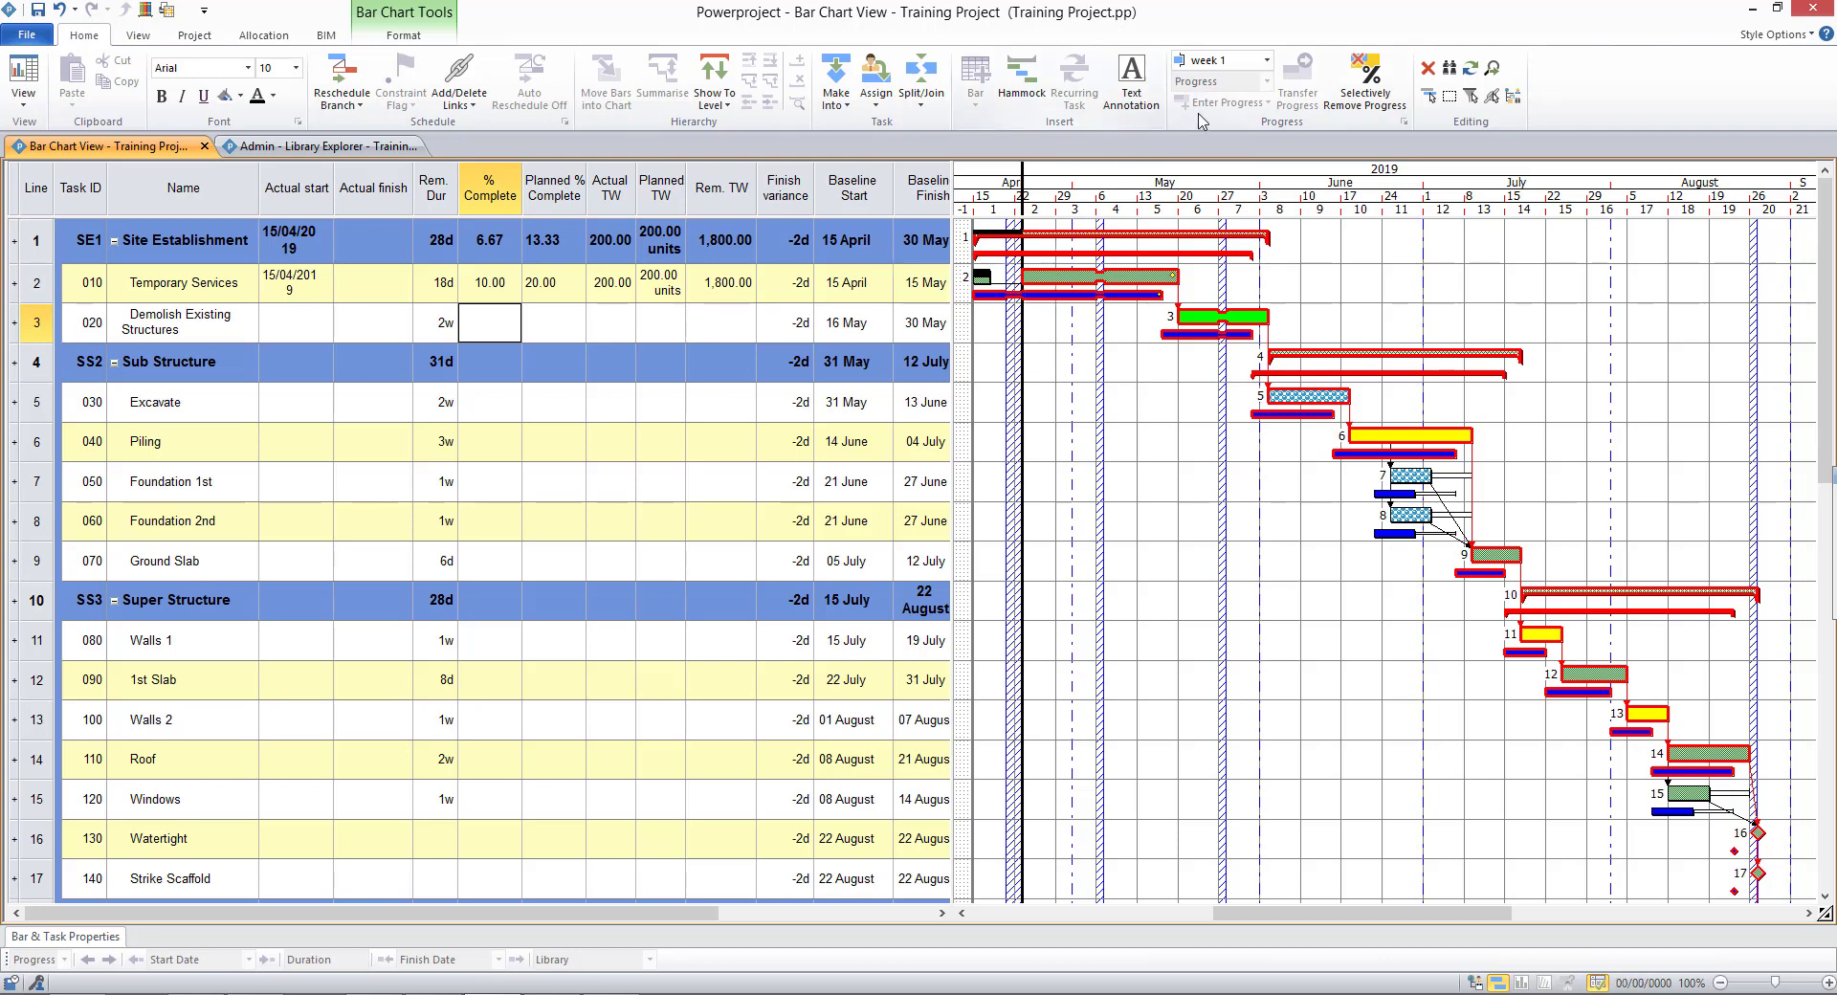
- Select week 2 as the progress period and enter 600 actual TW for Temporary Services
left_click(1268, 63)
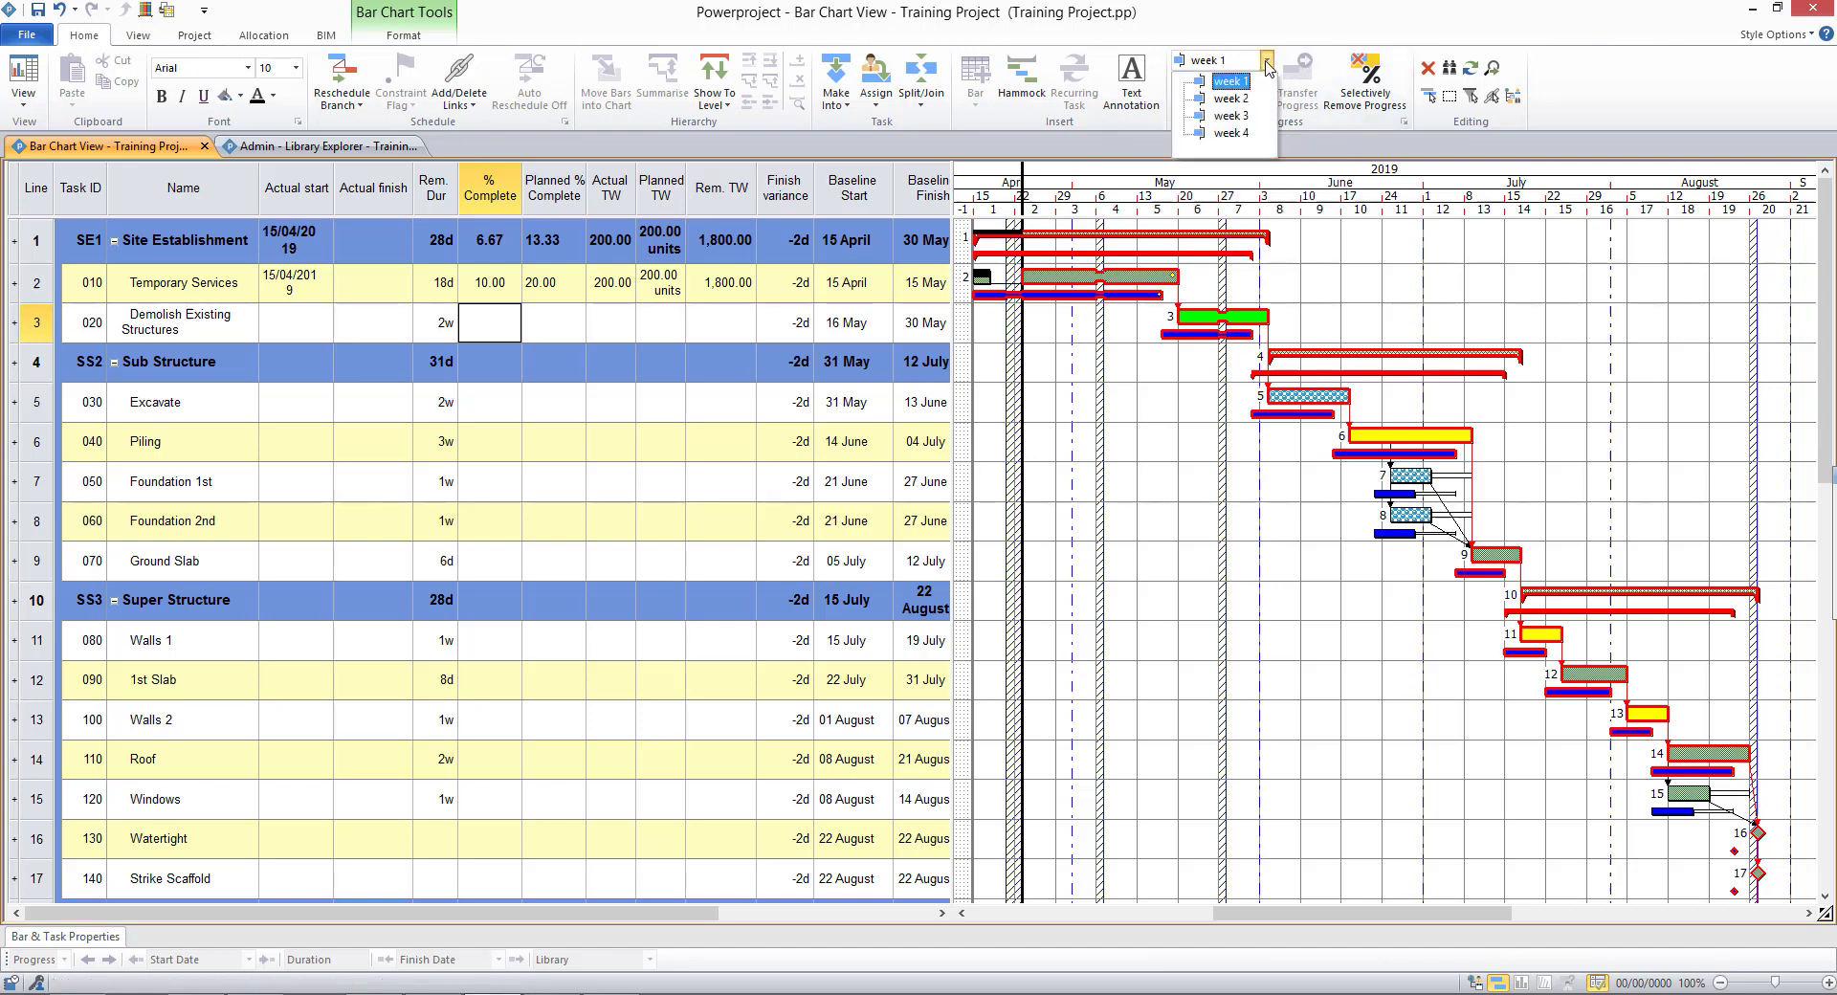
left_click(1228, 99)
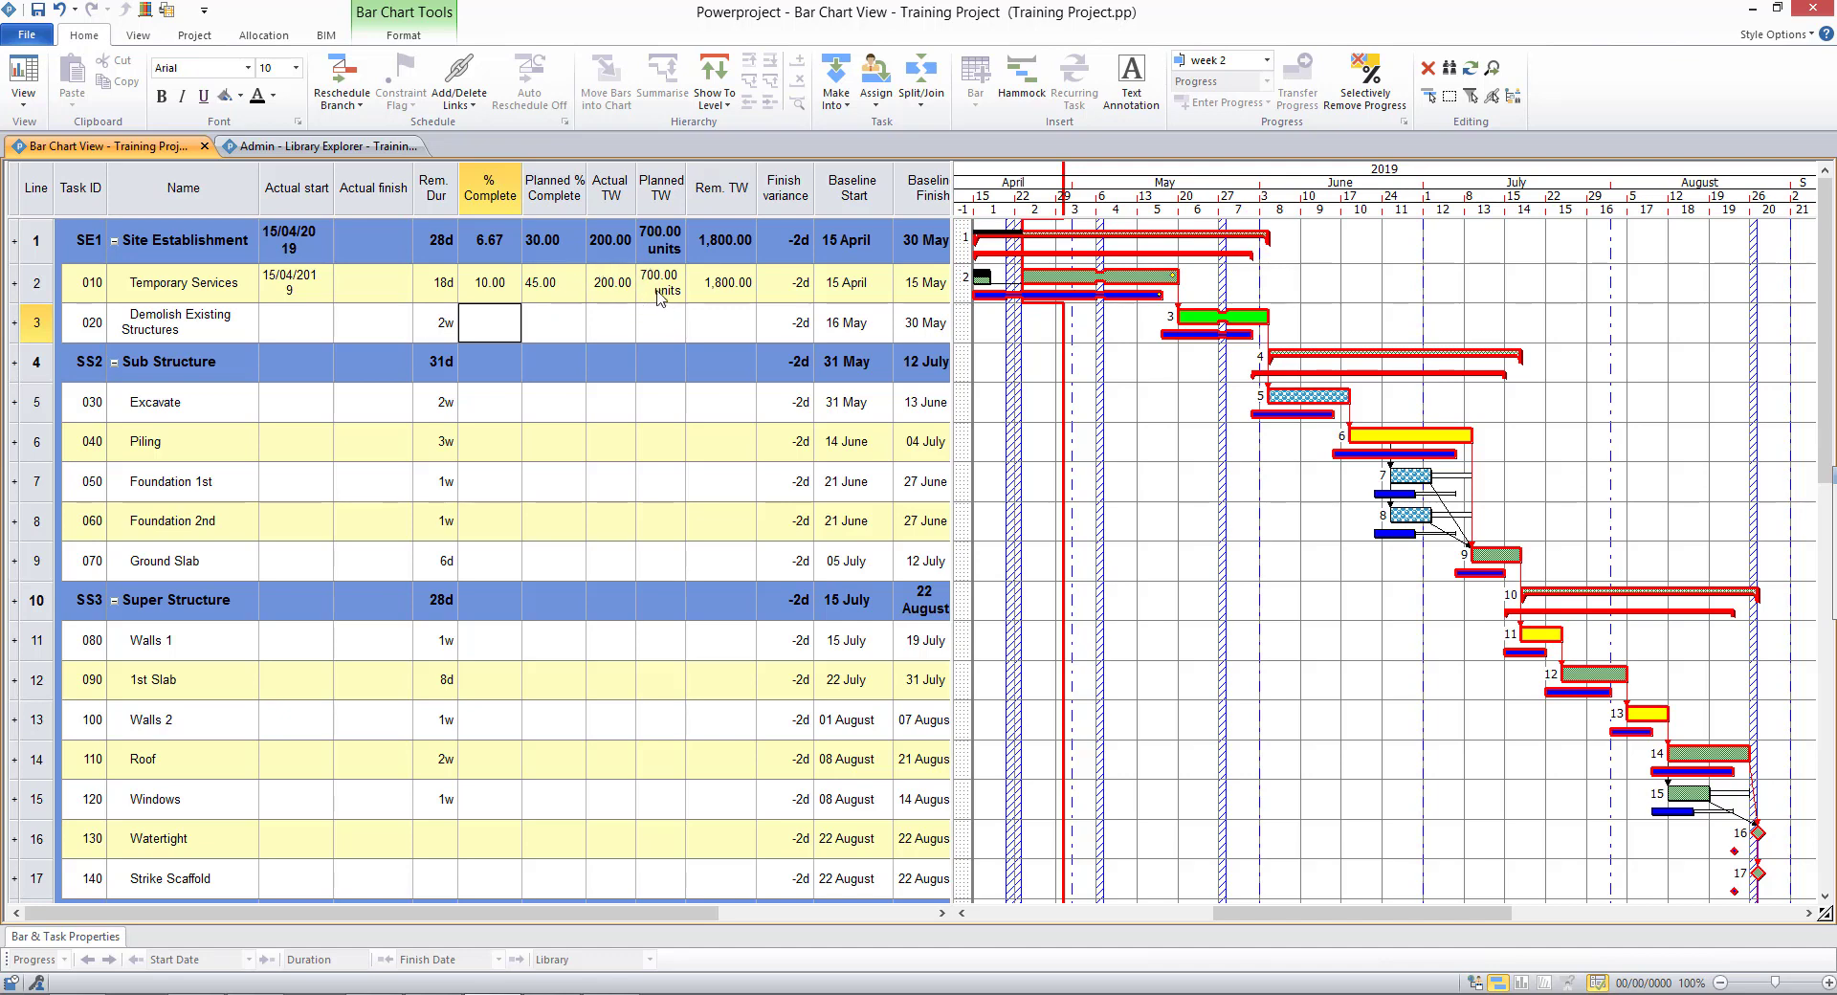
left_click(596, 290)
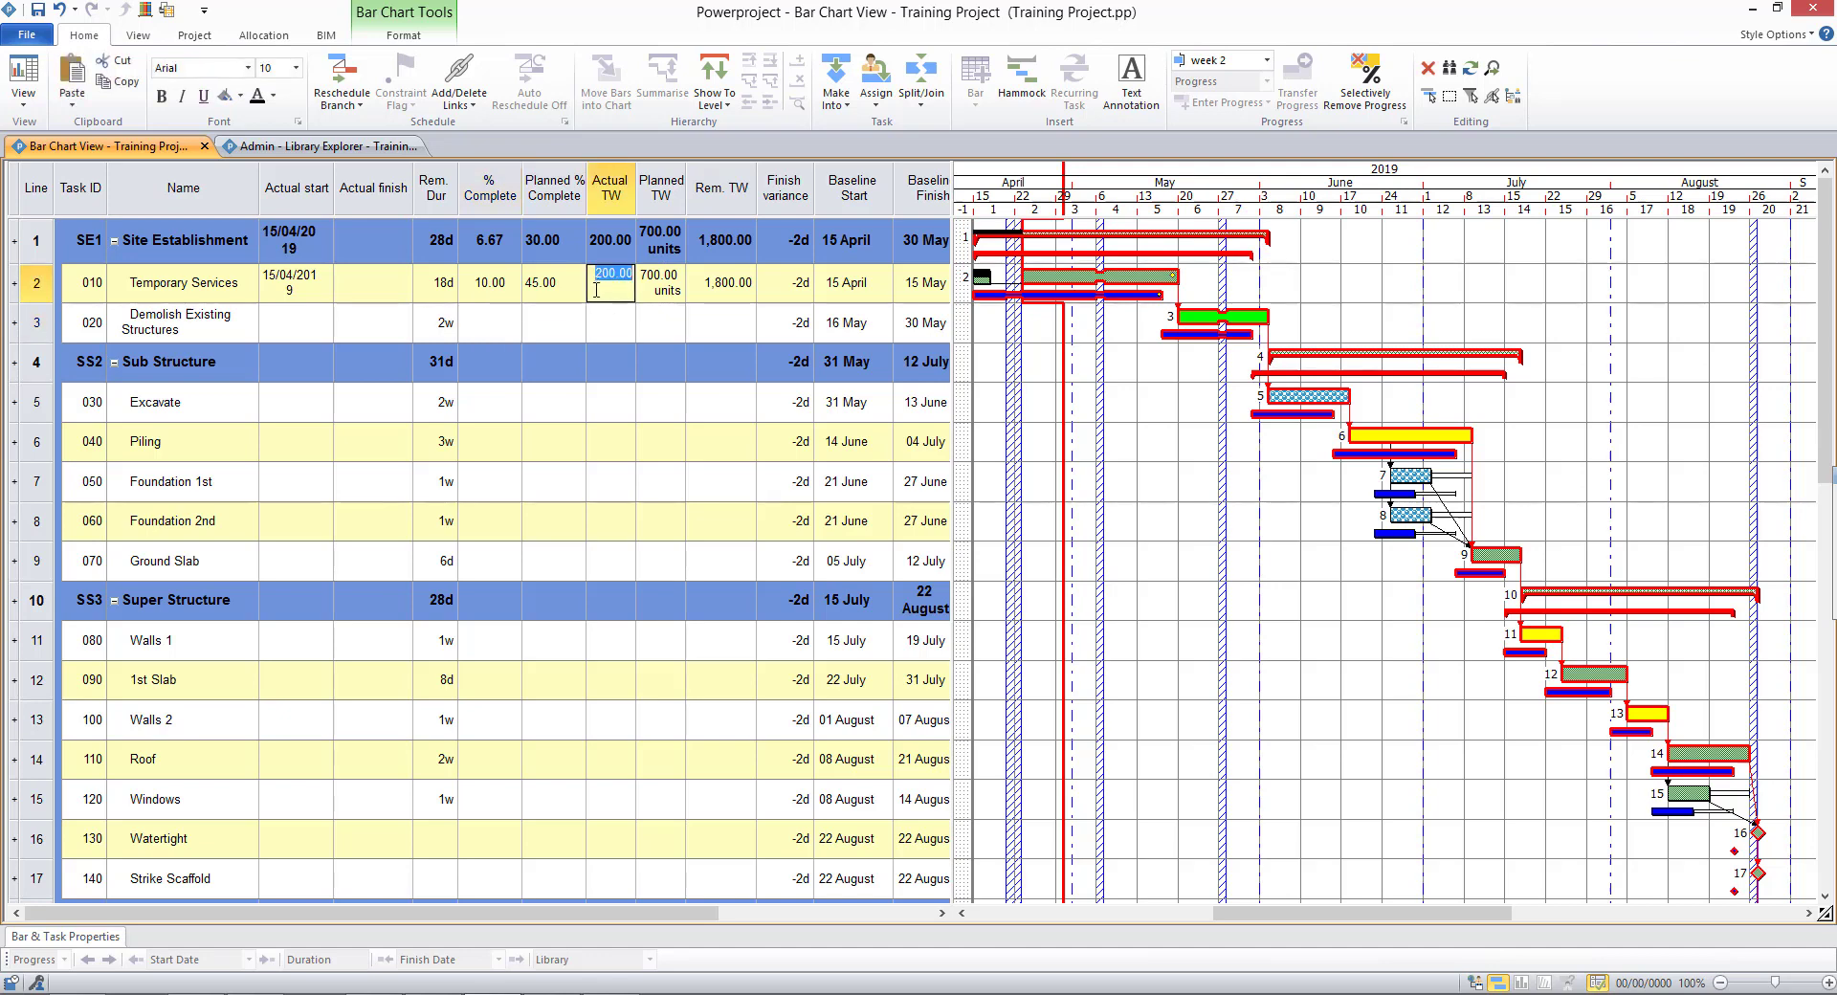
type("600")
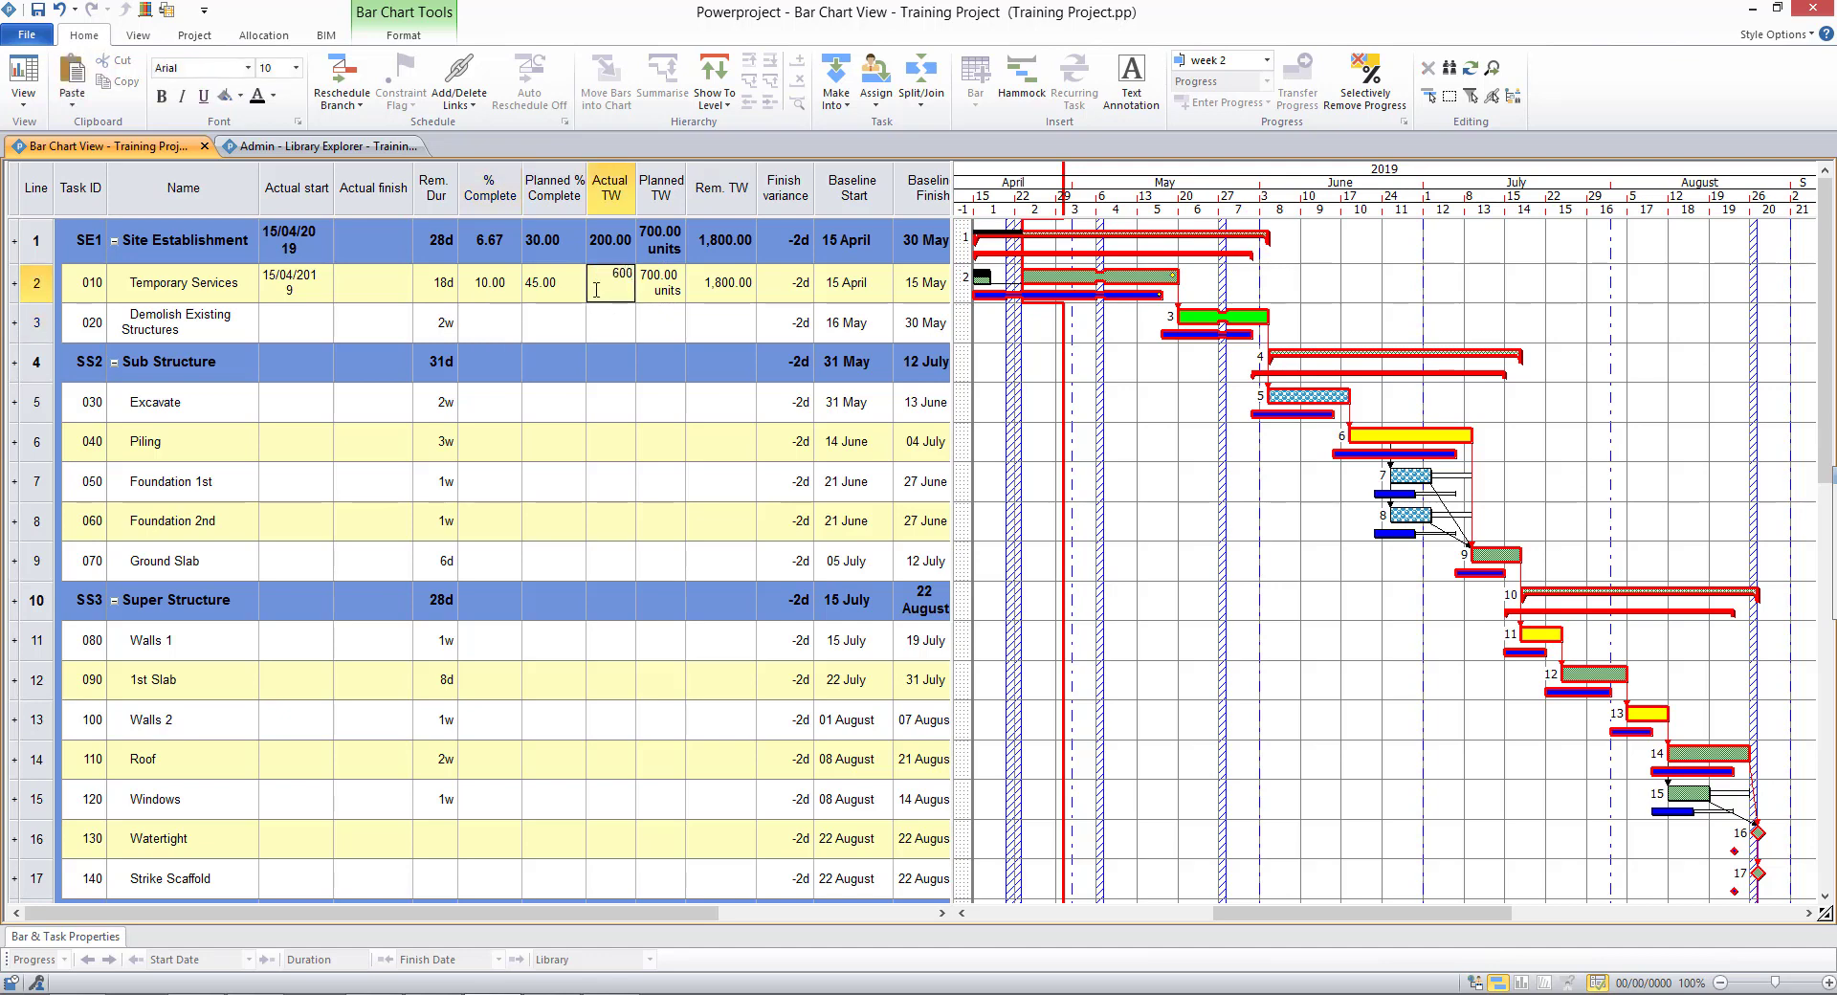
key("Return")
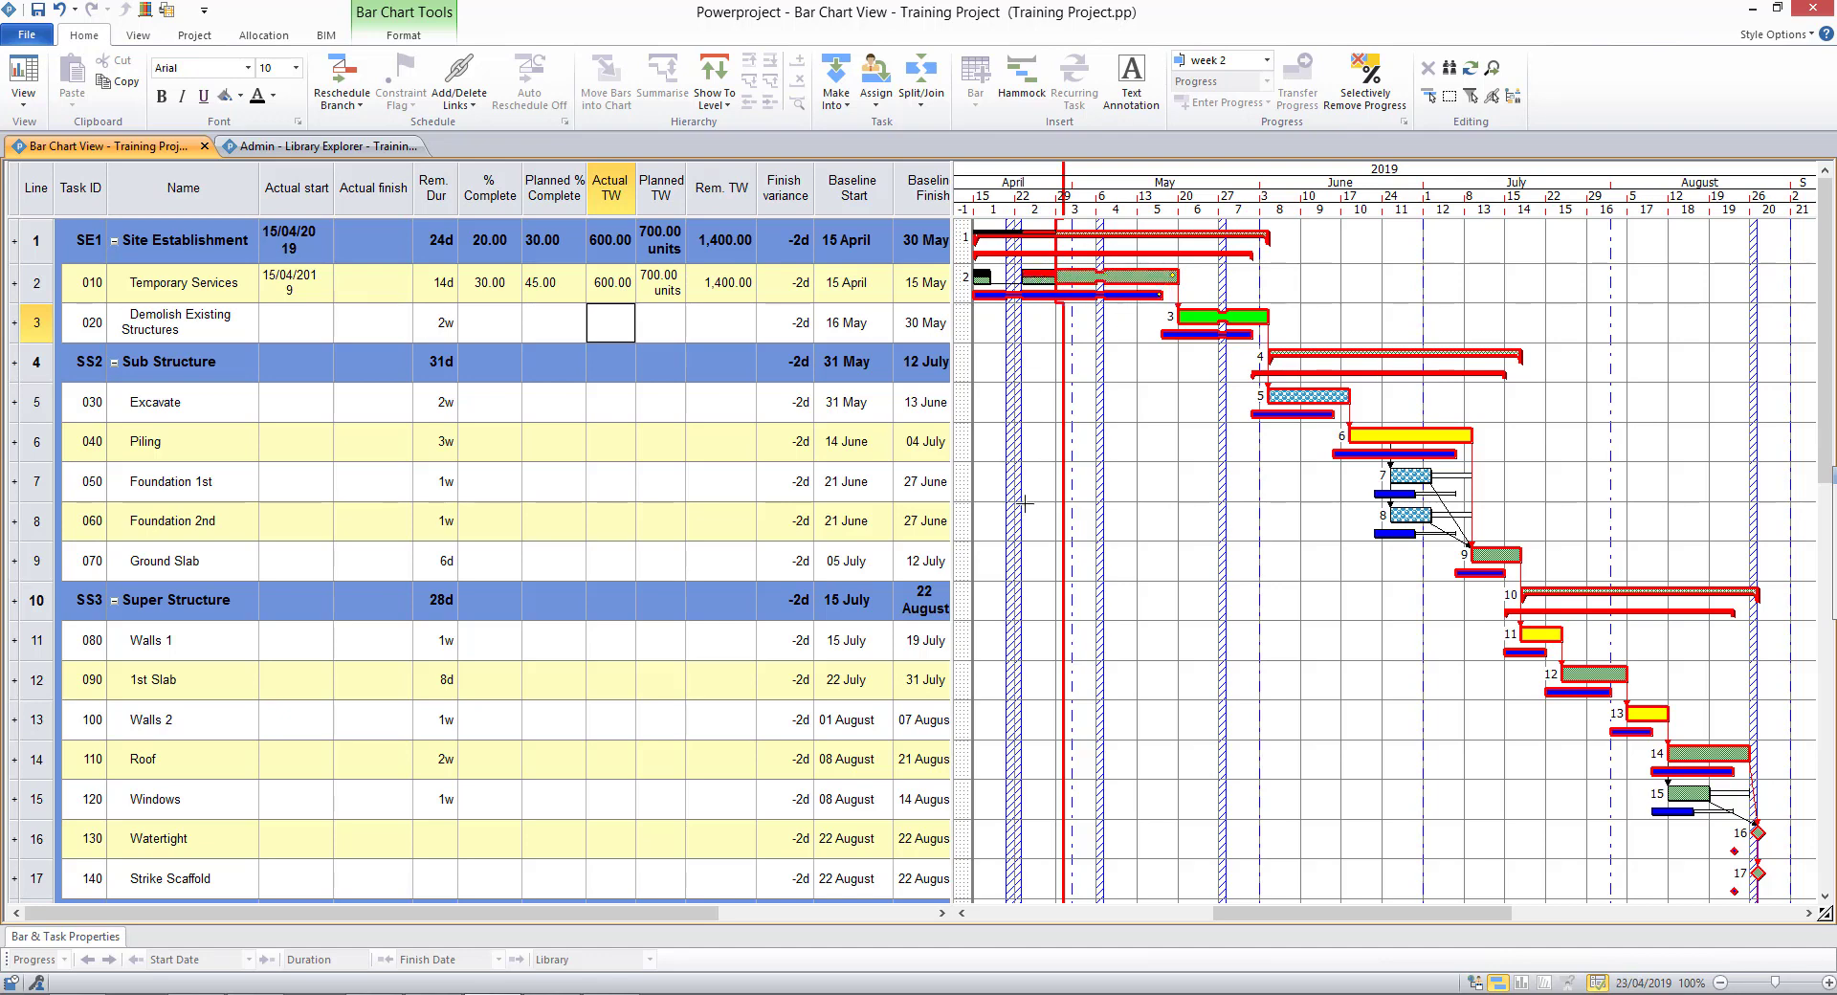
- Reschedule Branch, accept straightening to week 2, and widen the Baseline Finish column
left_click(342, 74)
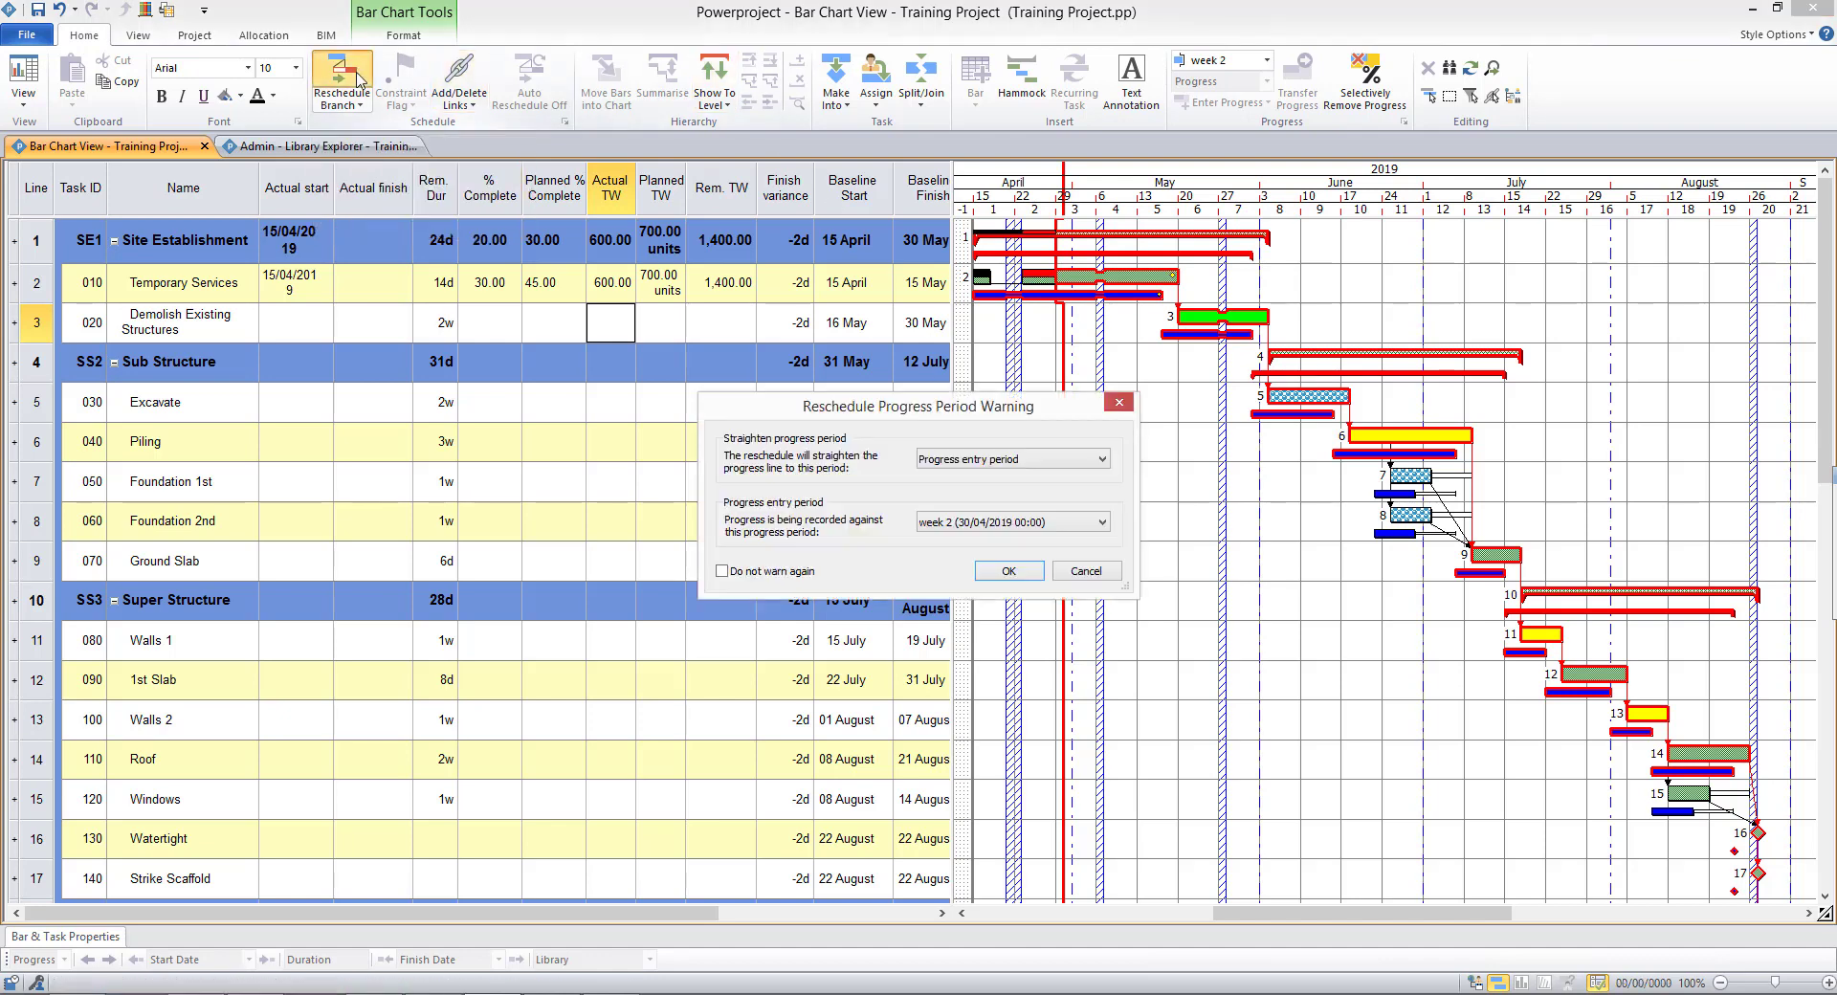
left_click(1009, 571)
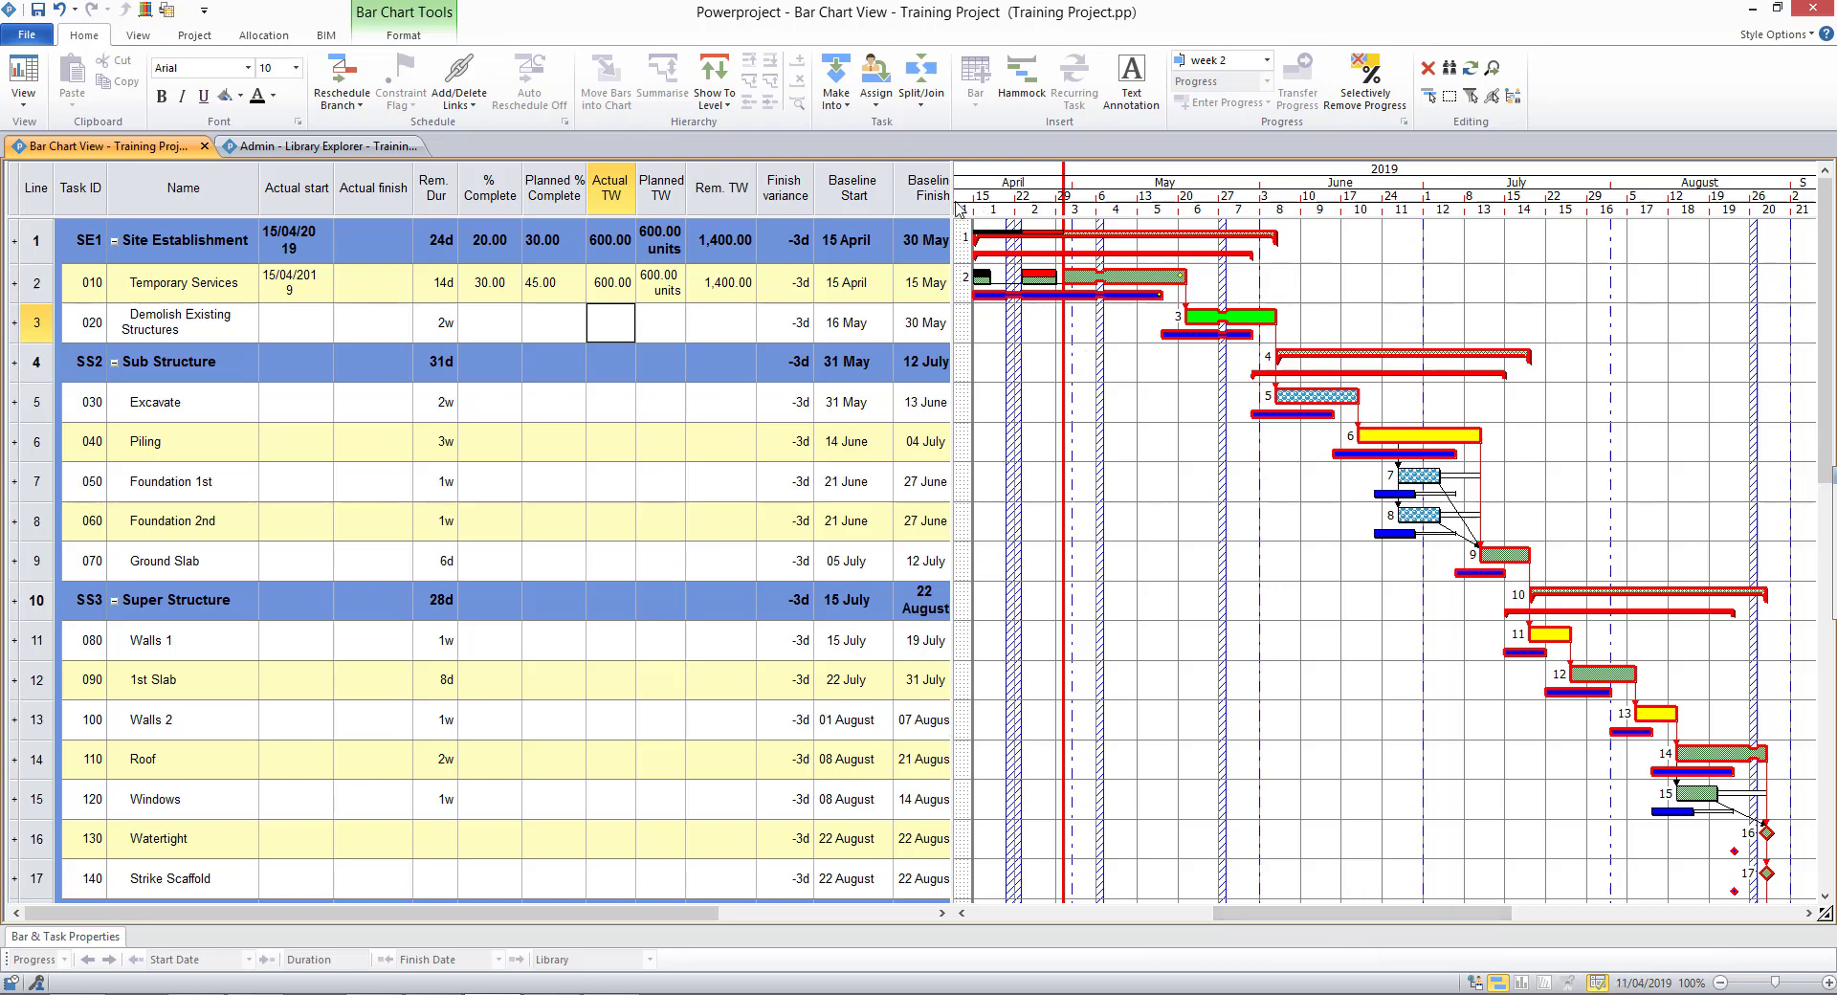
left_click_drag(952, 206, 975, 206)
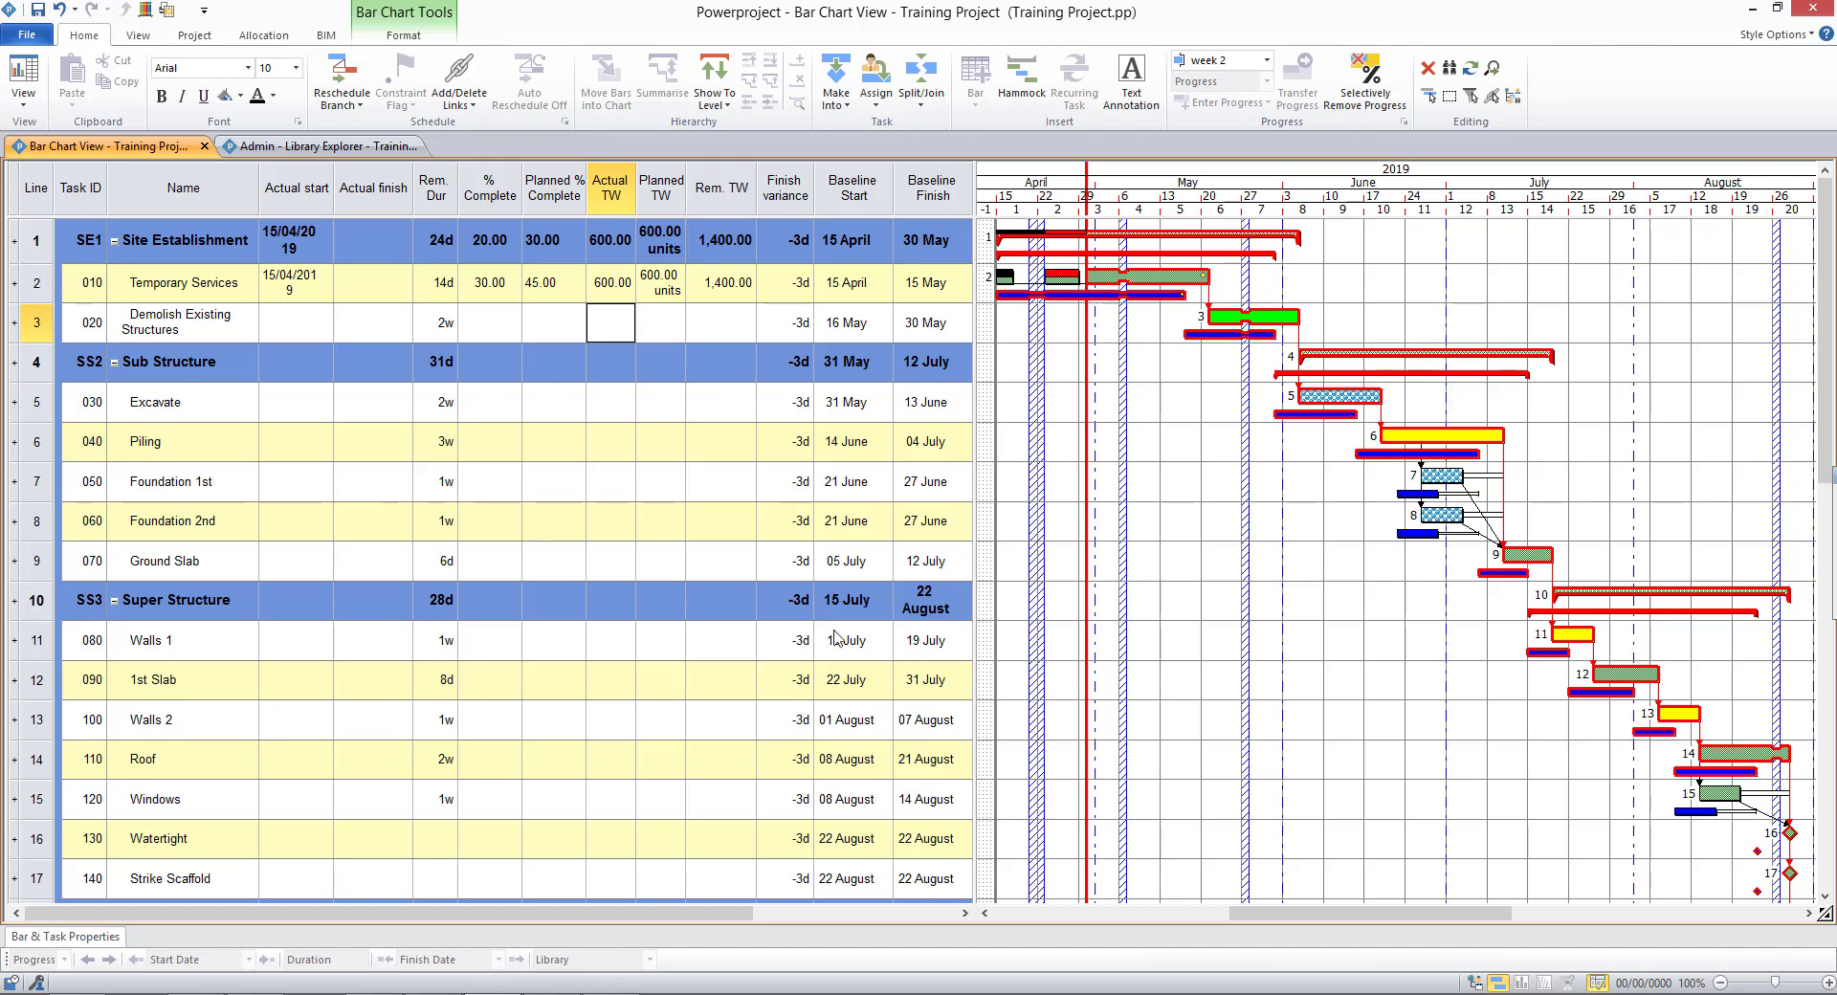
- Show the notes and dated notes panel for the selected Temporary Services task bar
left_click(41, 942)
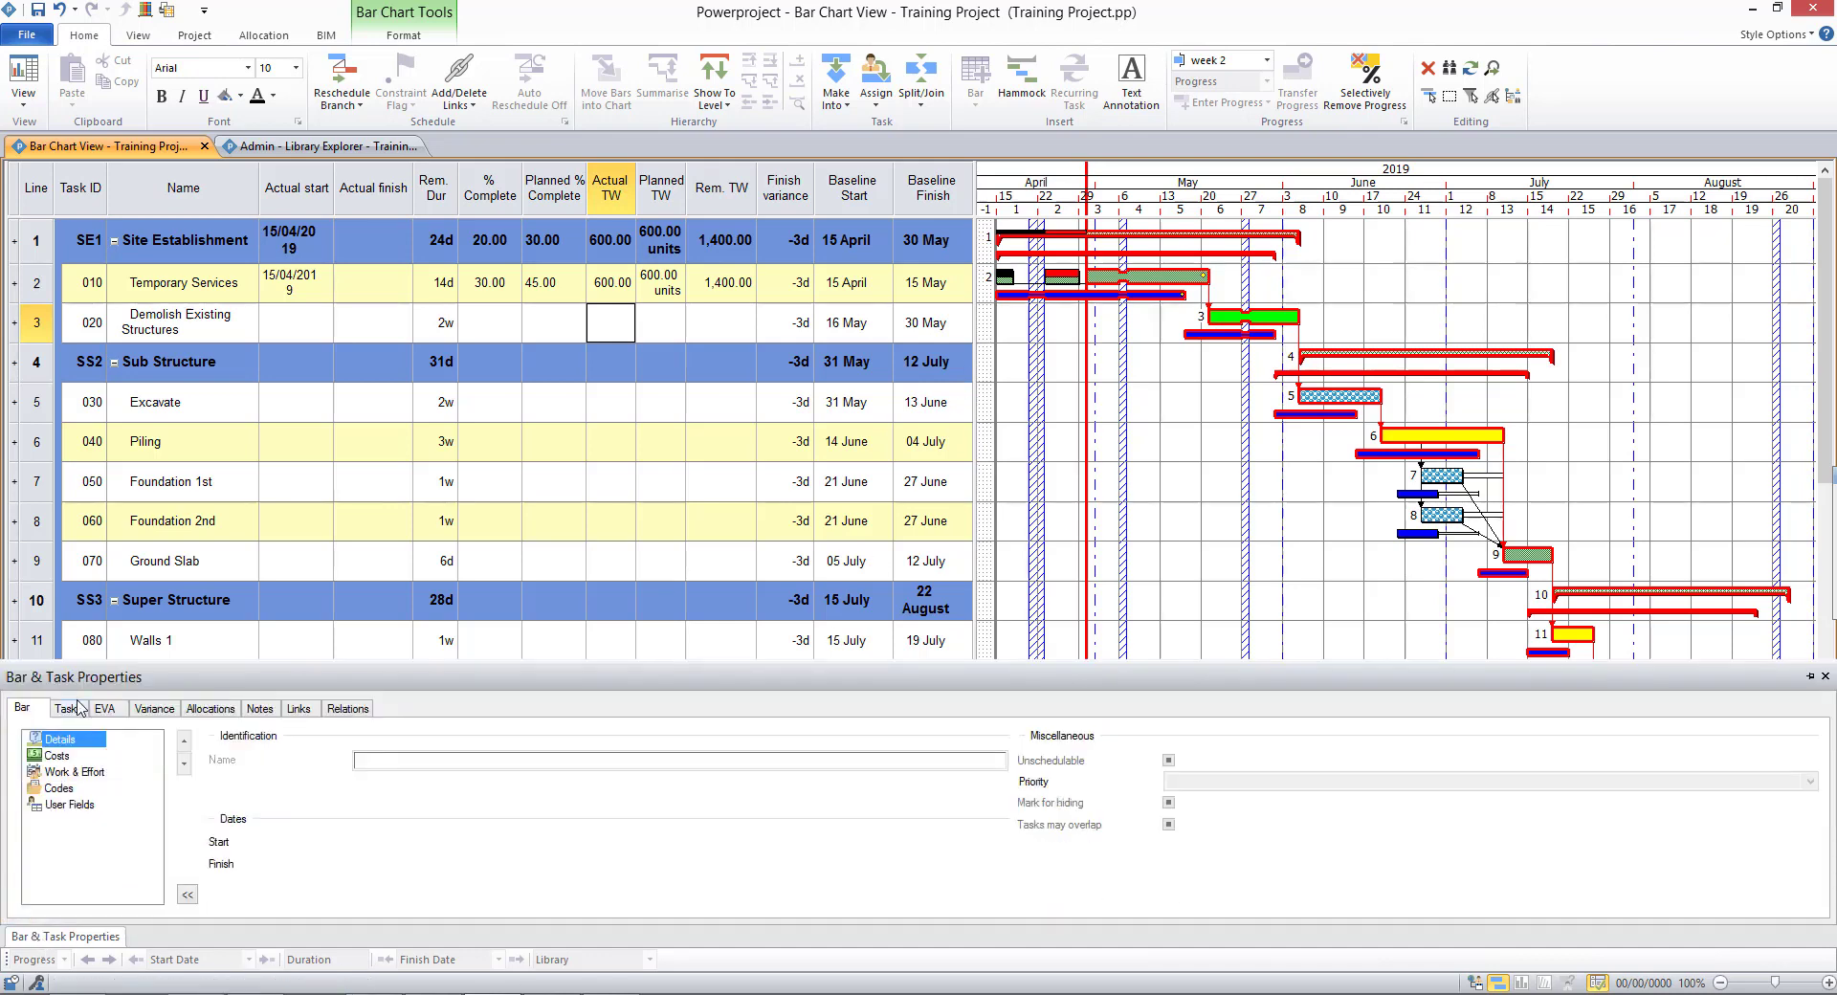
left_click(260, 711)
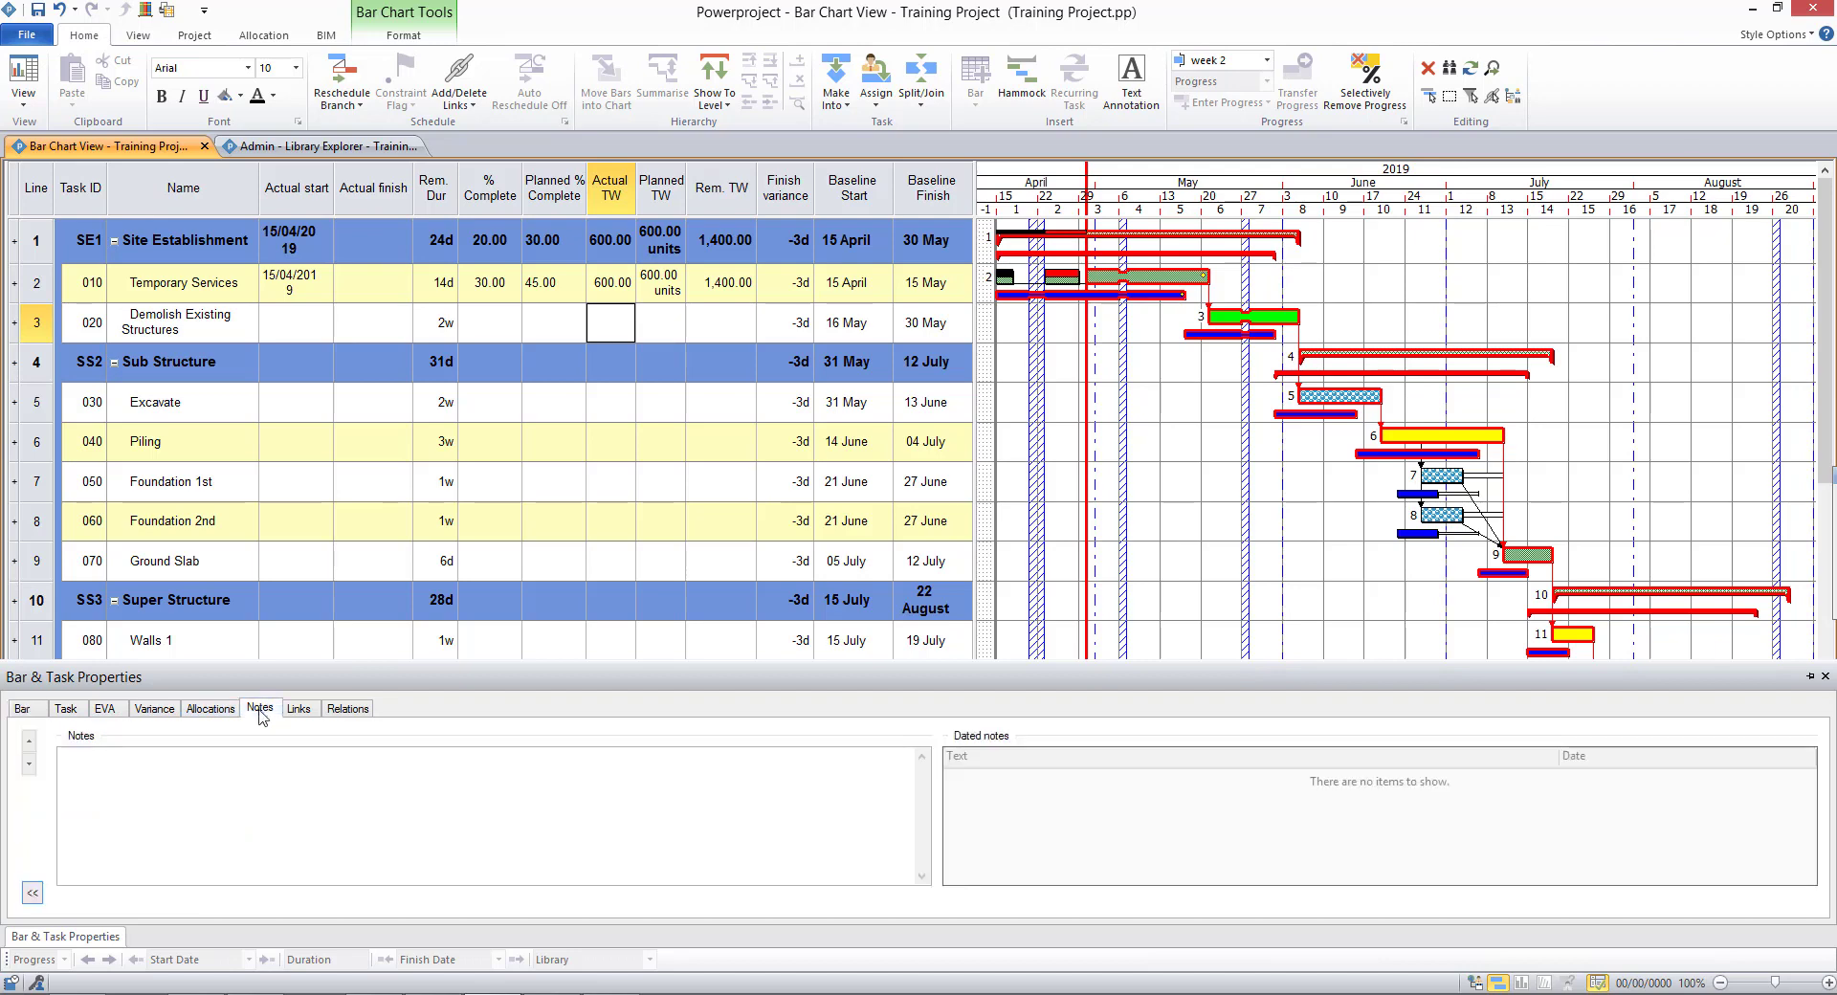
left_click(1169, 277)
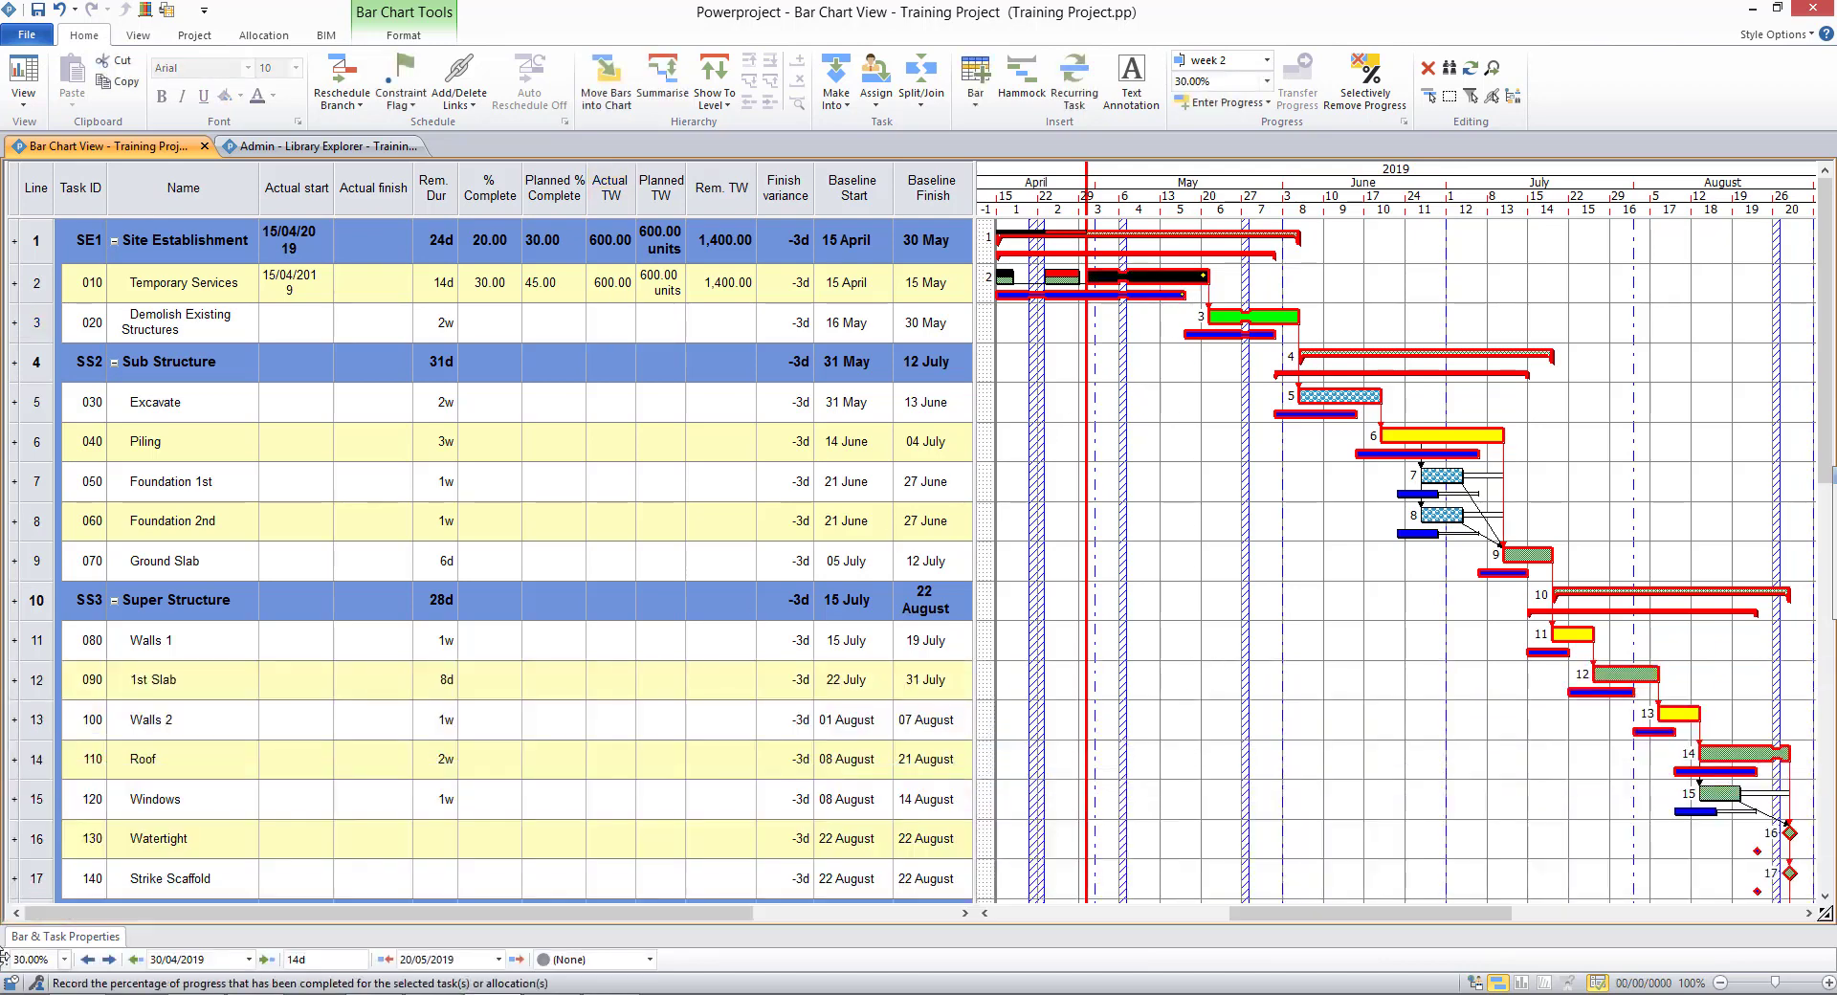
- Add a new dated text note titled 'Delay note' with details 'Bad weather'
mouse_move(58, 937)
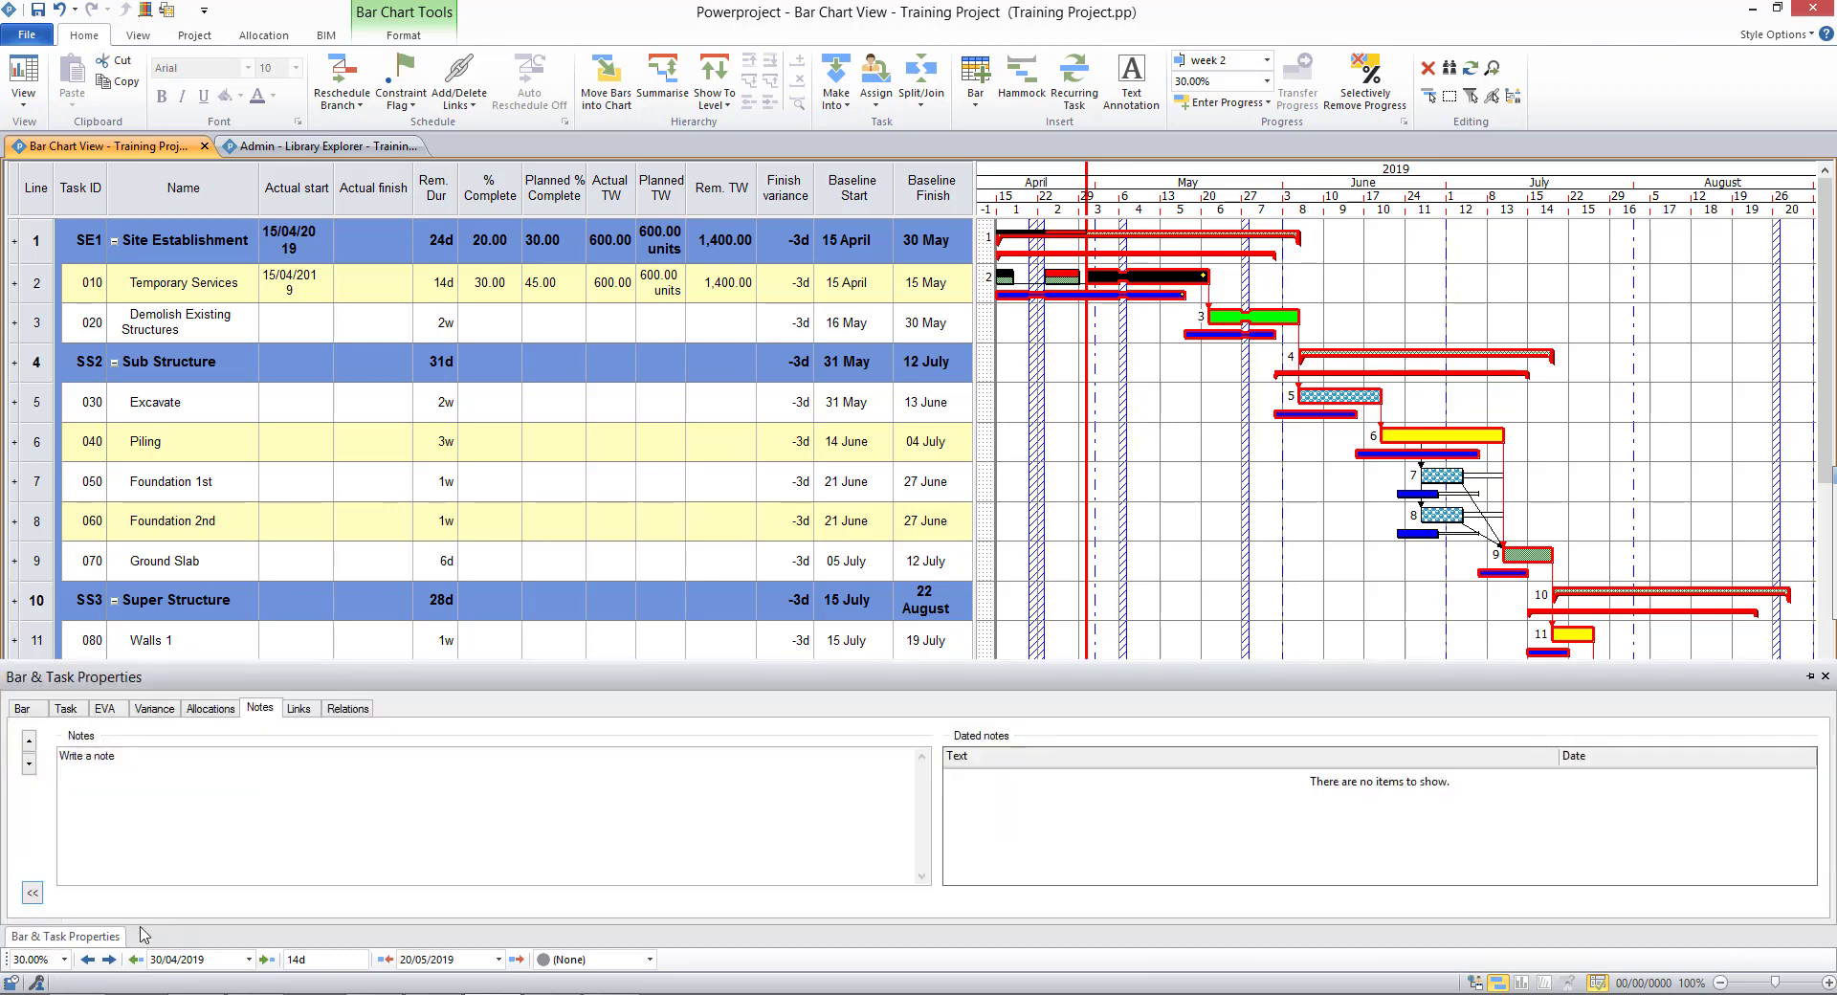
right_click(1067, 800)
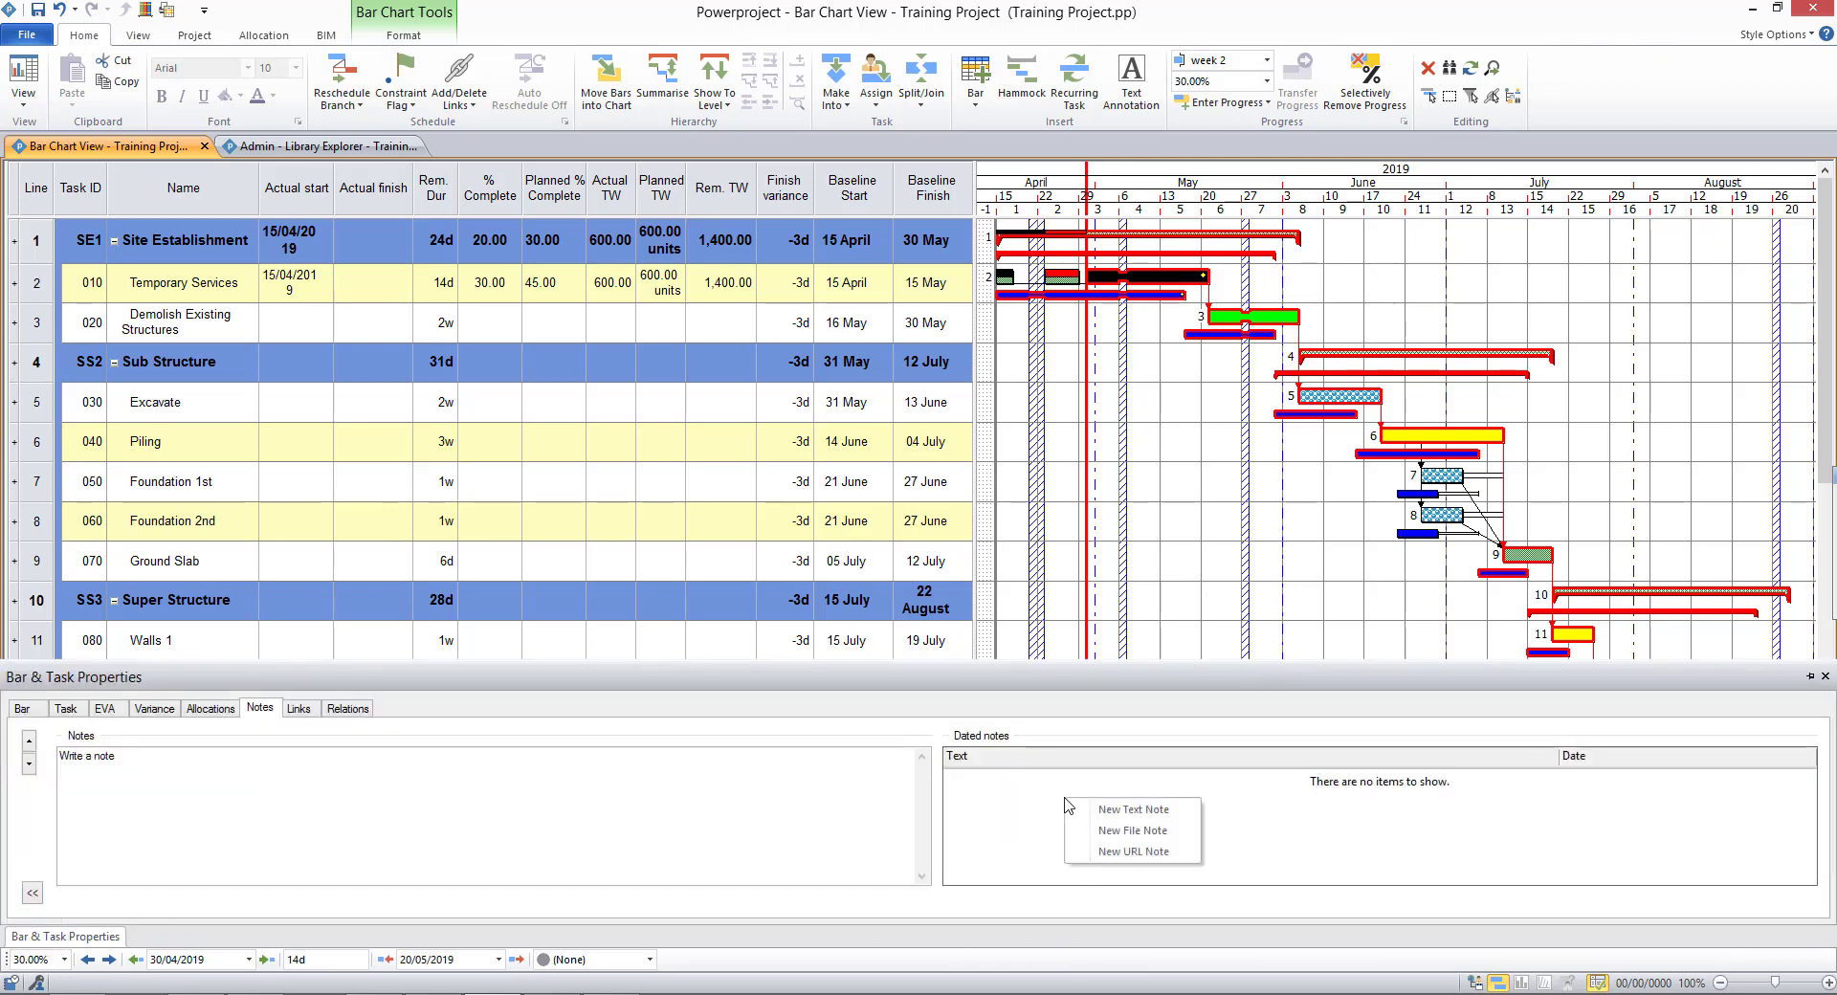
left_click(1130, 811)
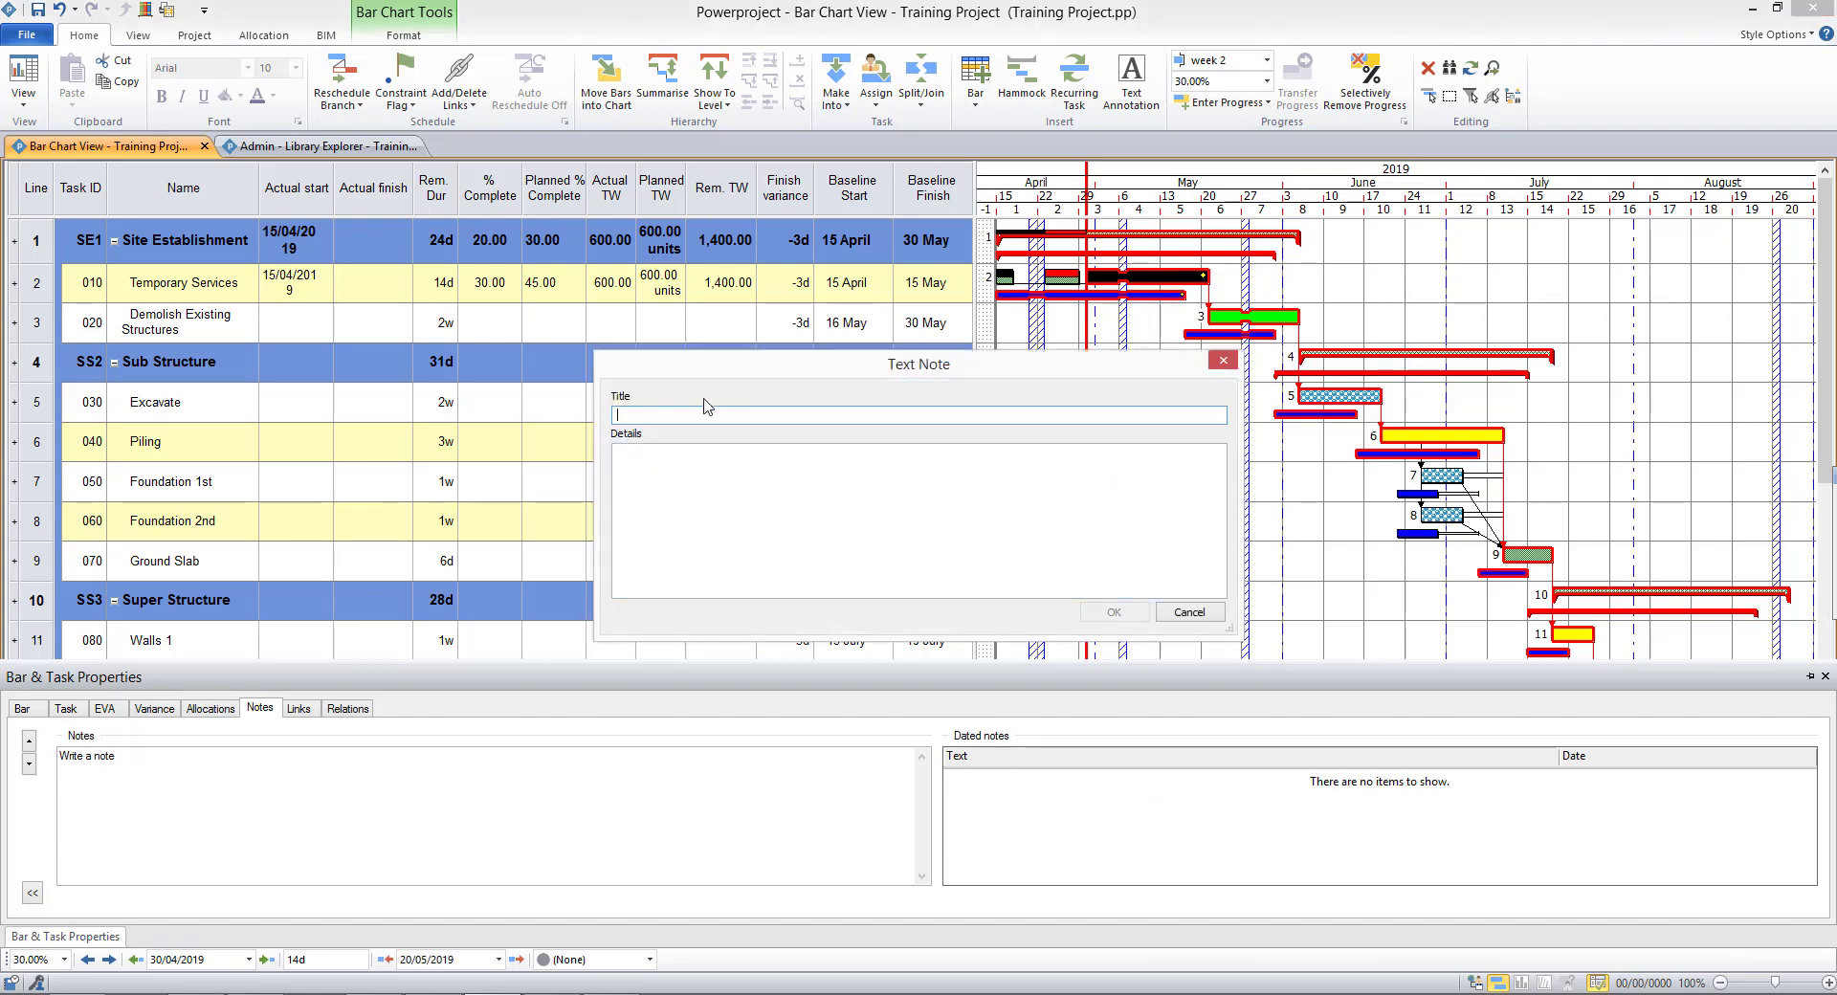
type("Delay note")
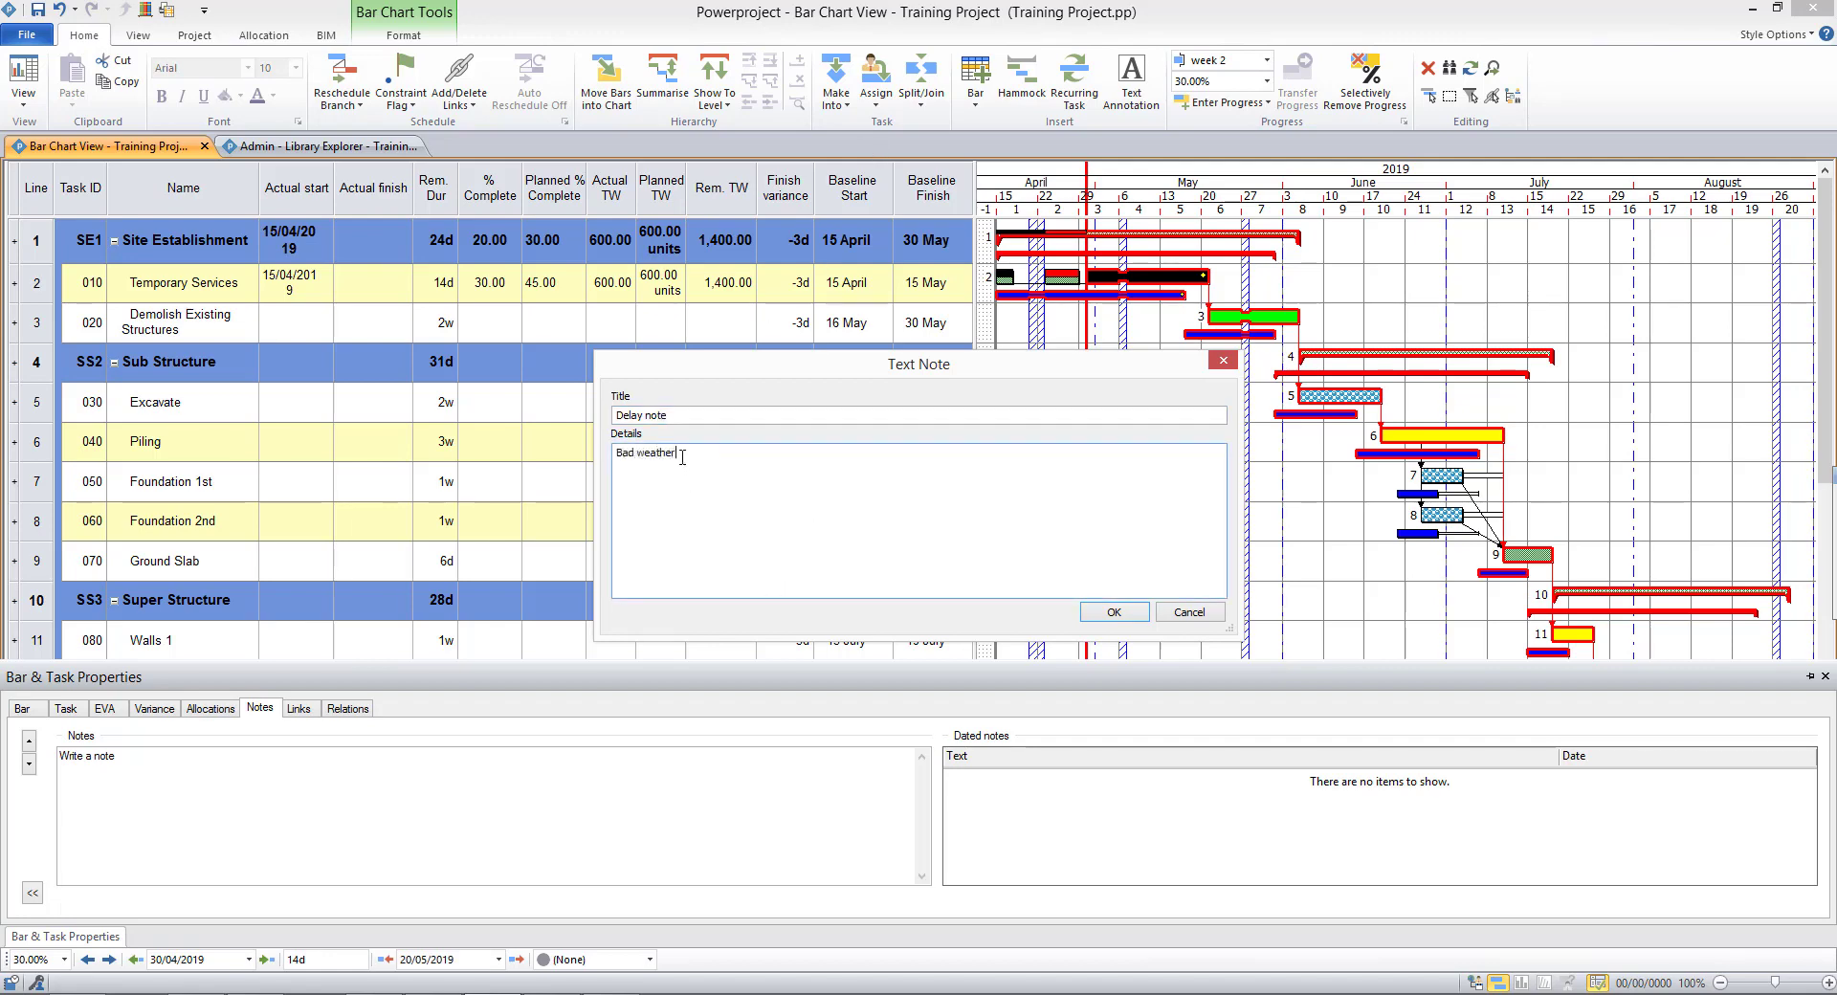
left_click(1101, 611)
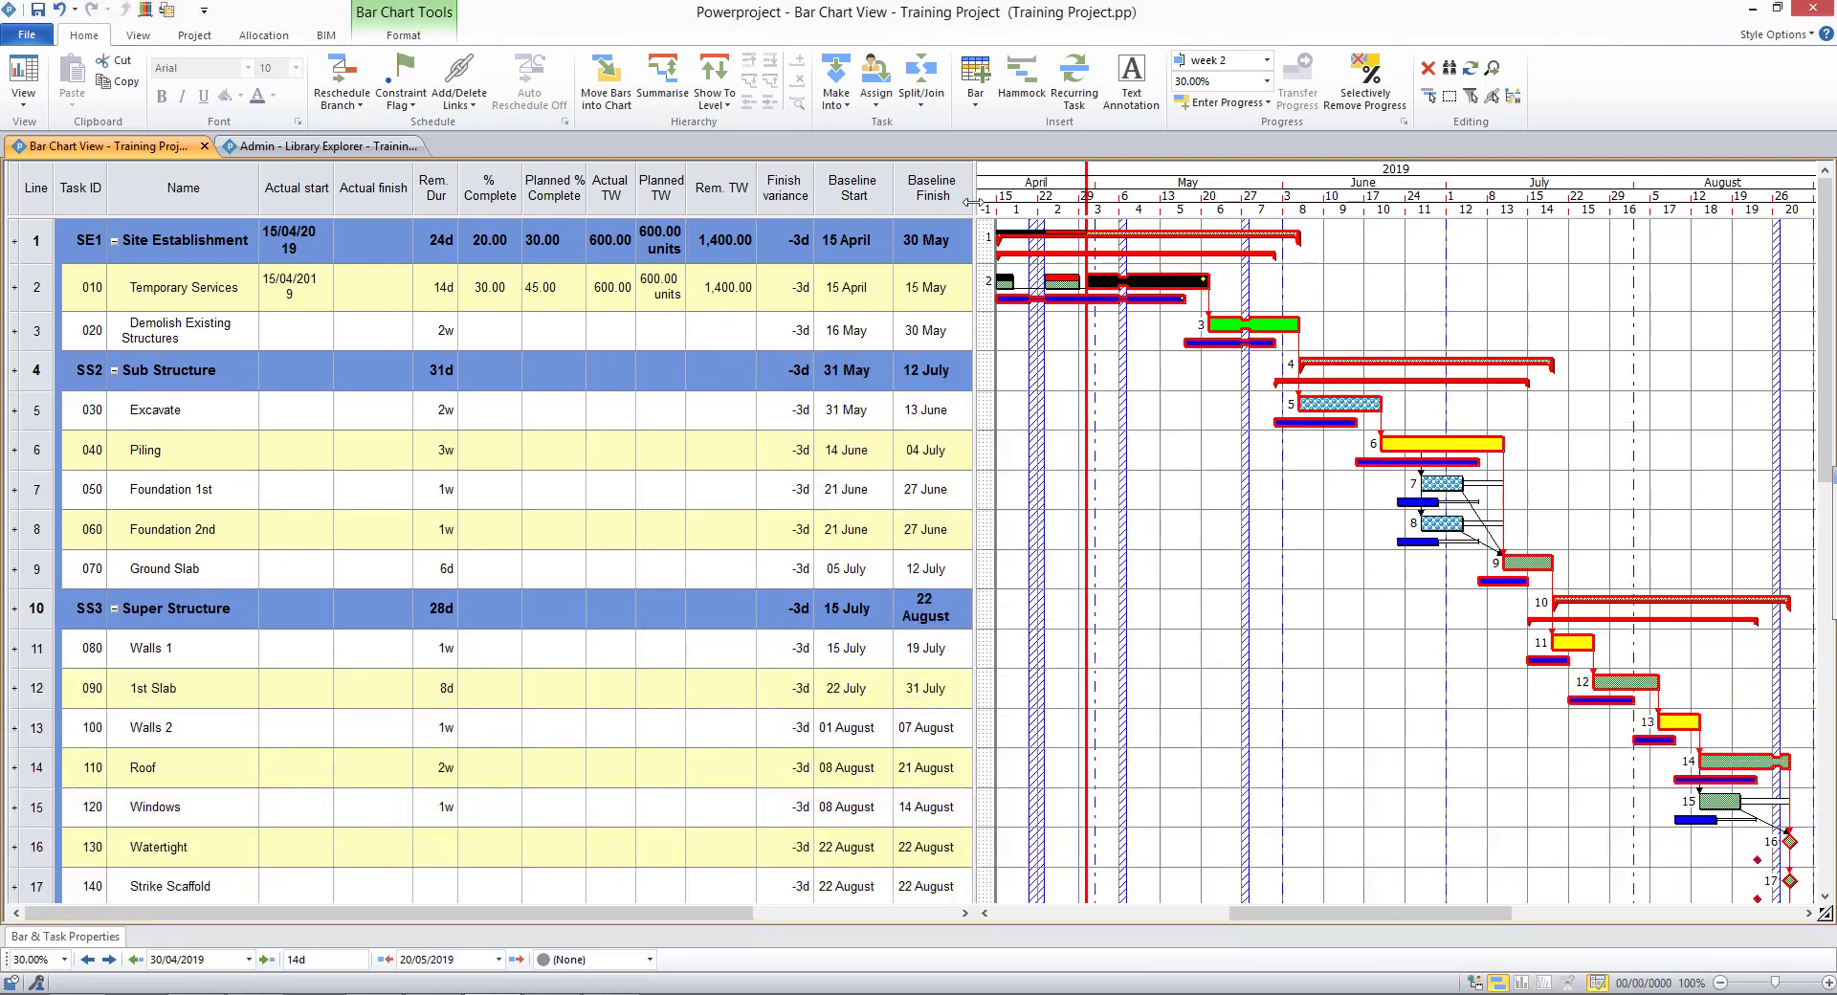
- Widen the table to show the Progress notes column reading 'Delay note : Bad weather', then reopen the notes panel
left_click_drag(974, 201, 1094, 230)
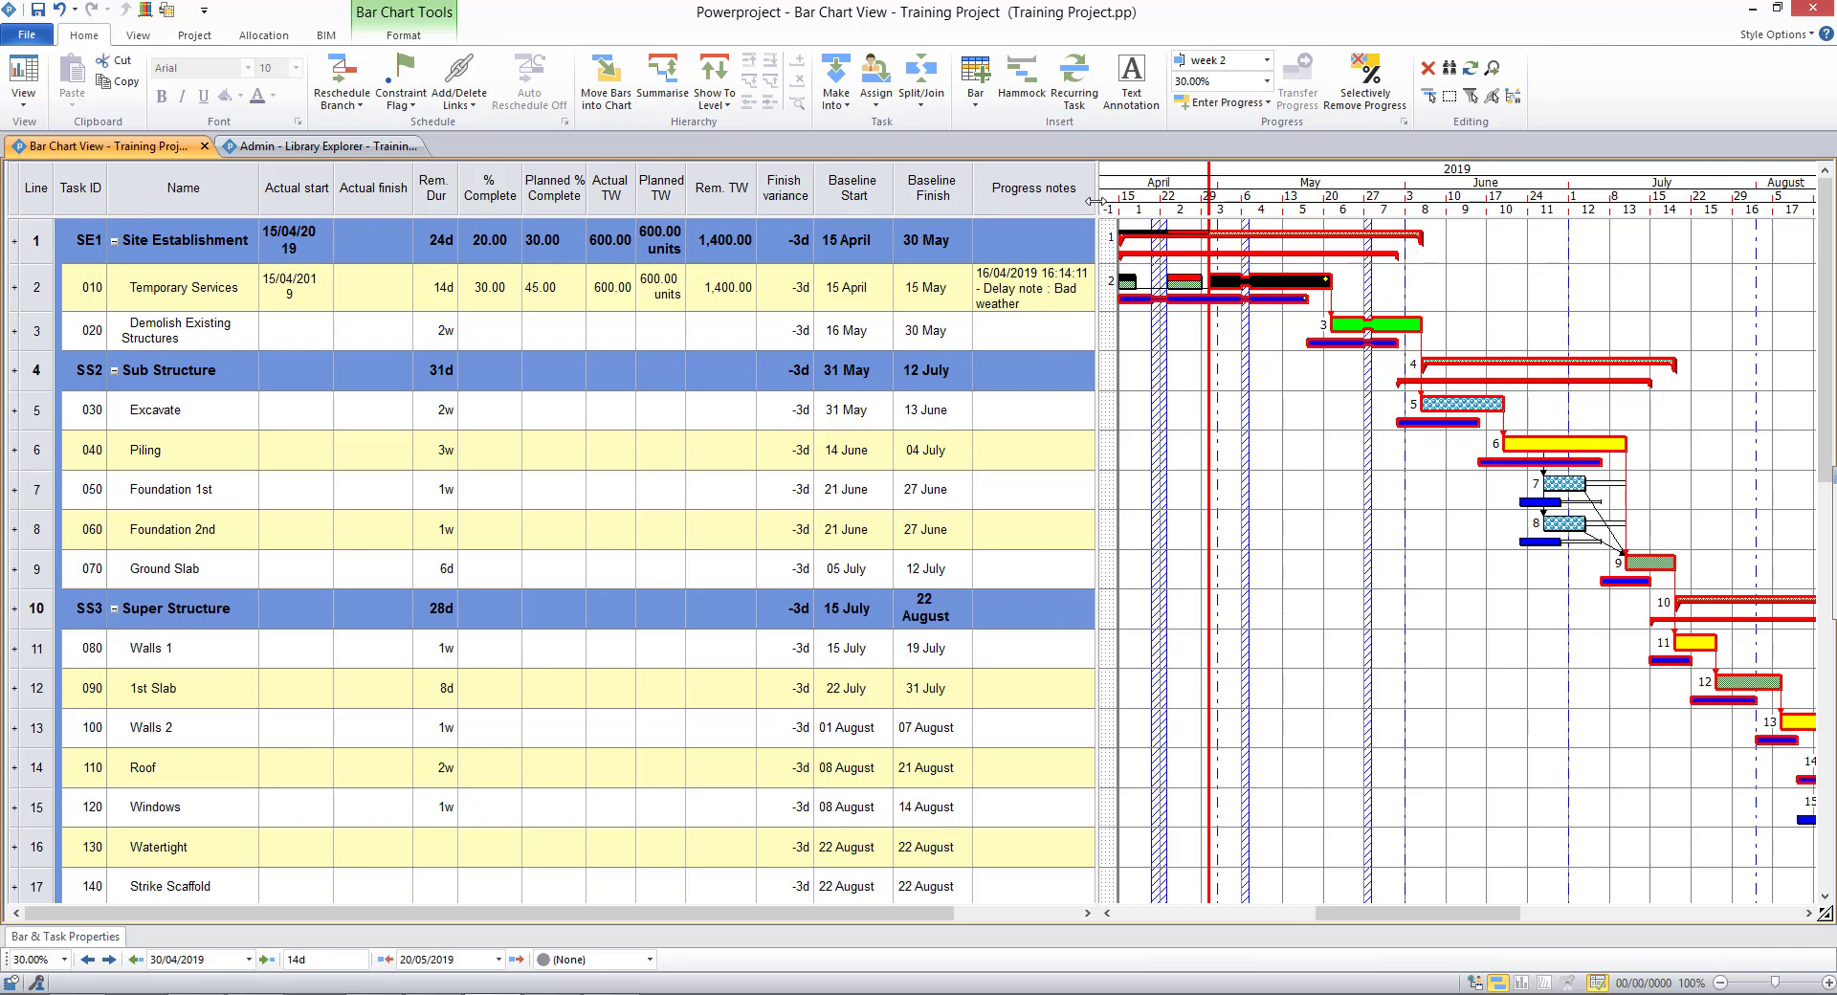
left_click_drag(1094, 200, 1097, 200)
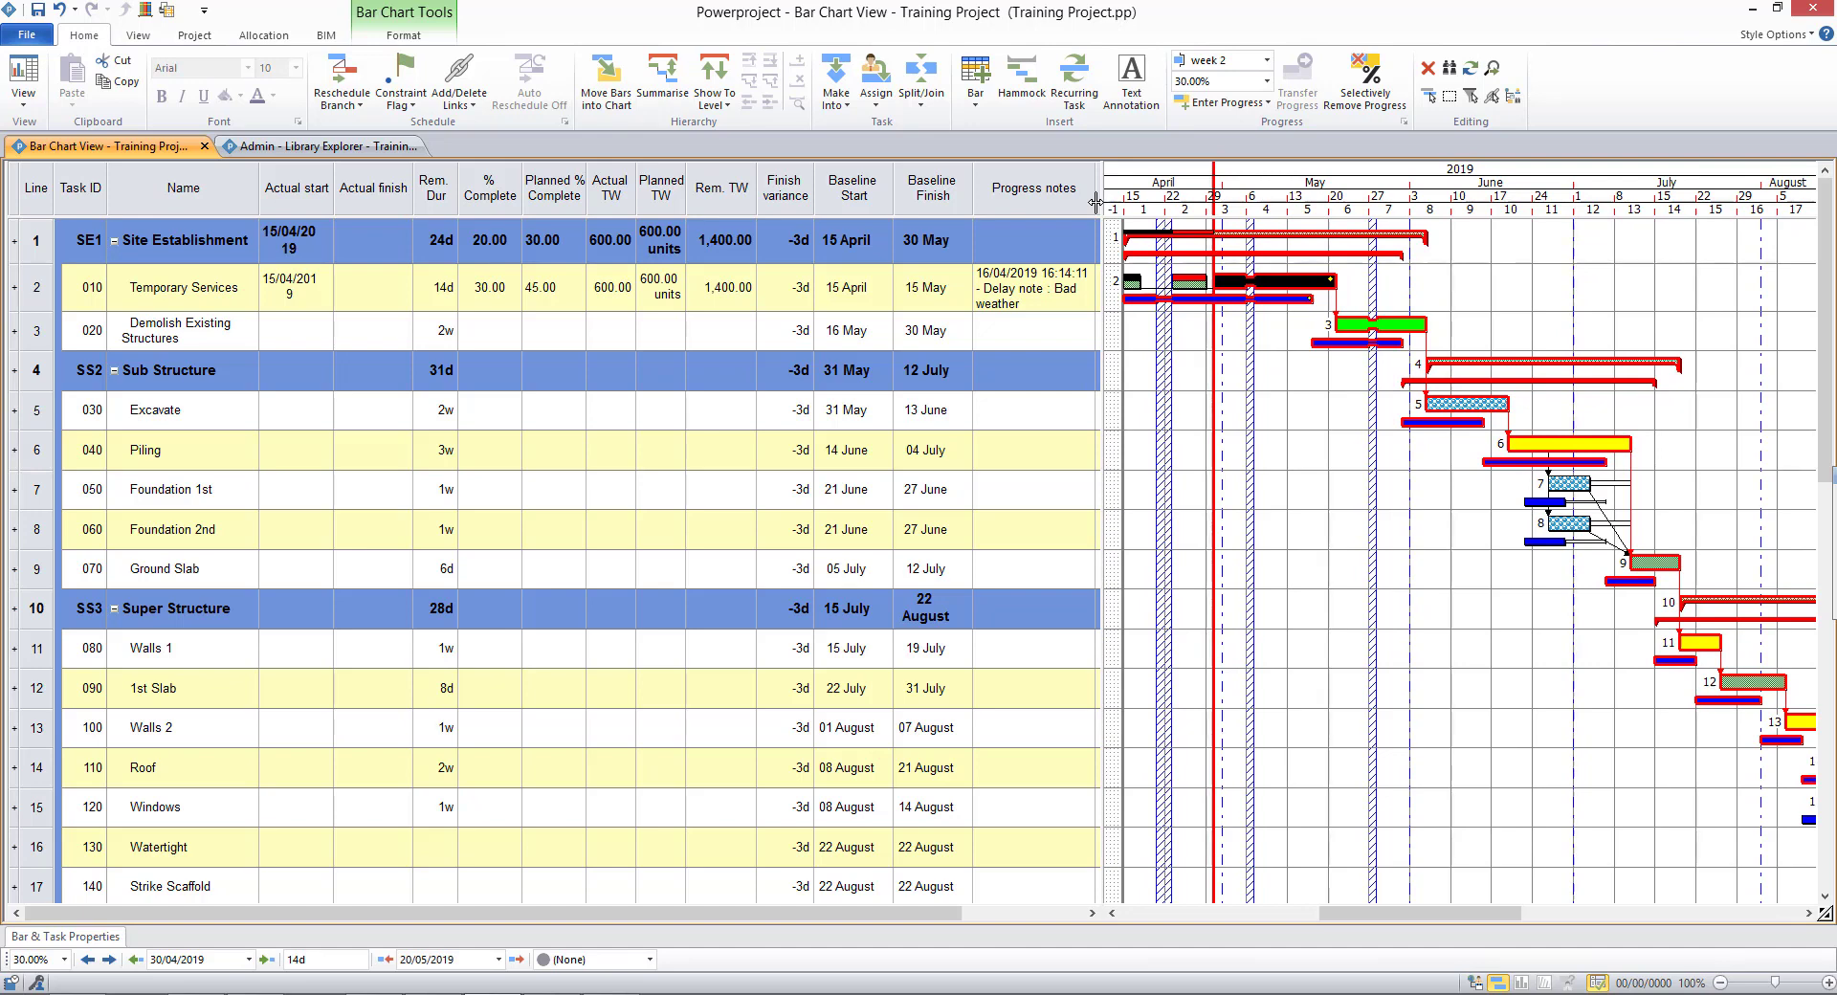
left_click(59, 936)
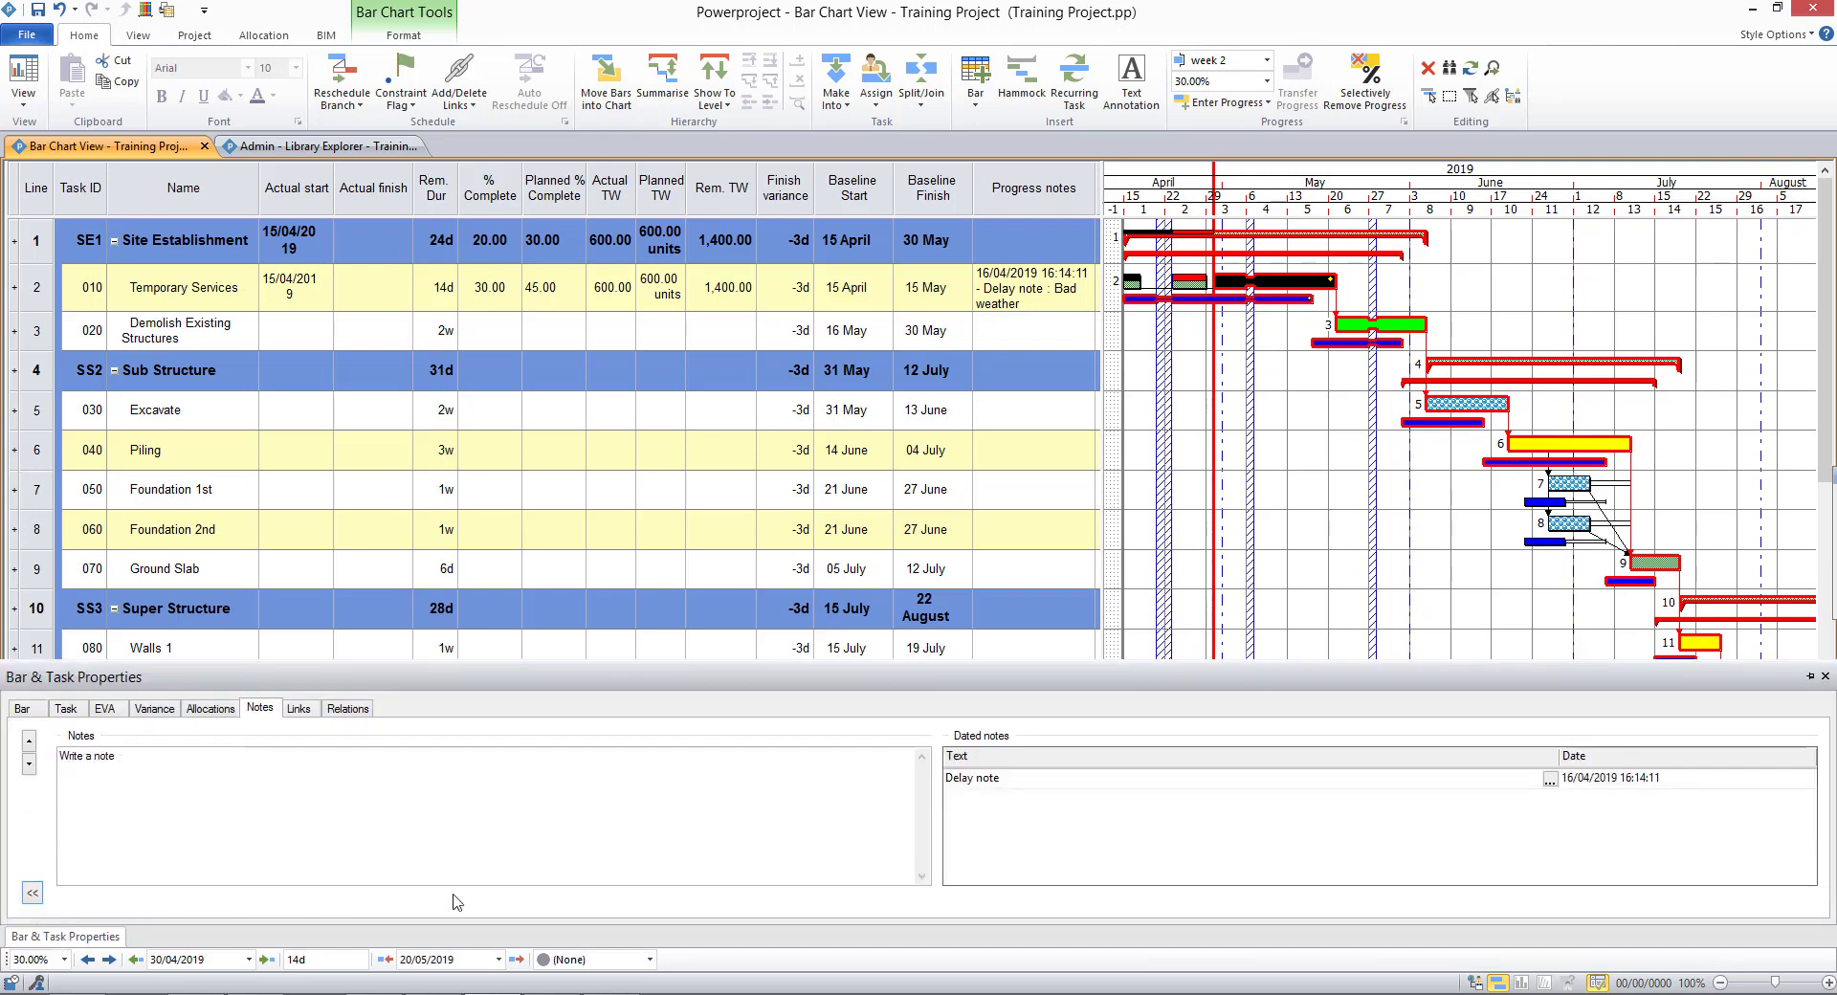
- Add a dated file note linking Delay notes.docx from the Desktop, then select the new link
right_click(1091, 825)
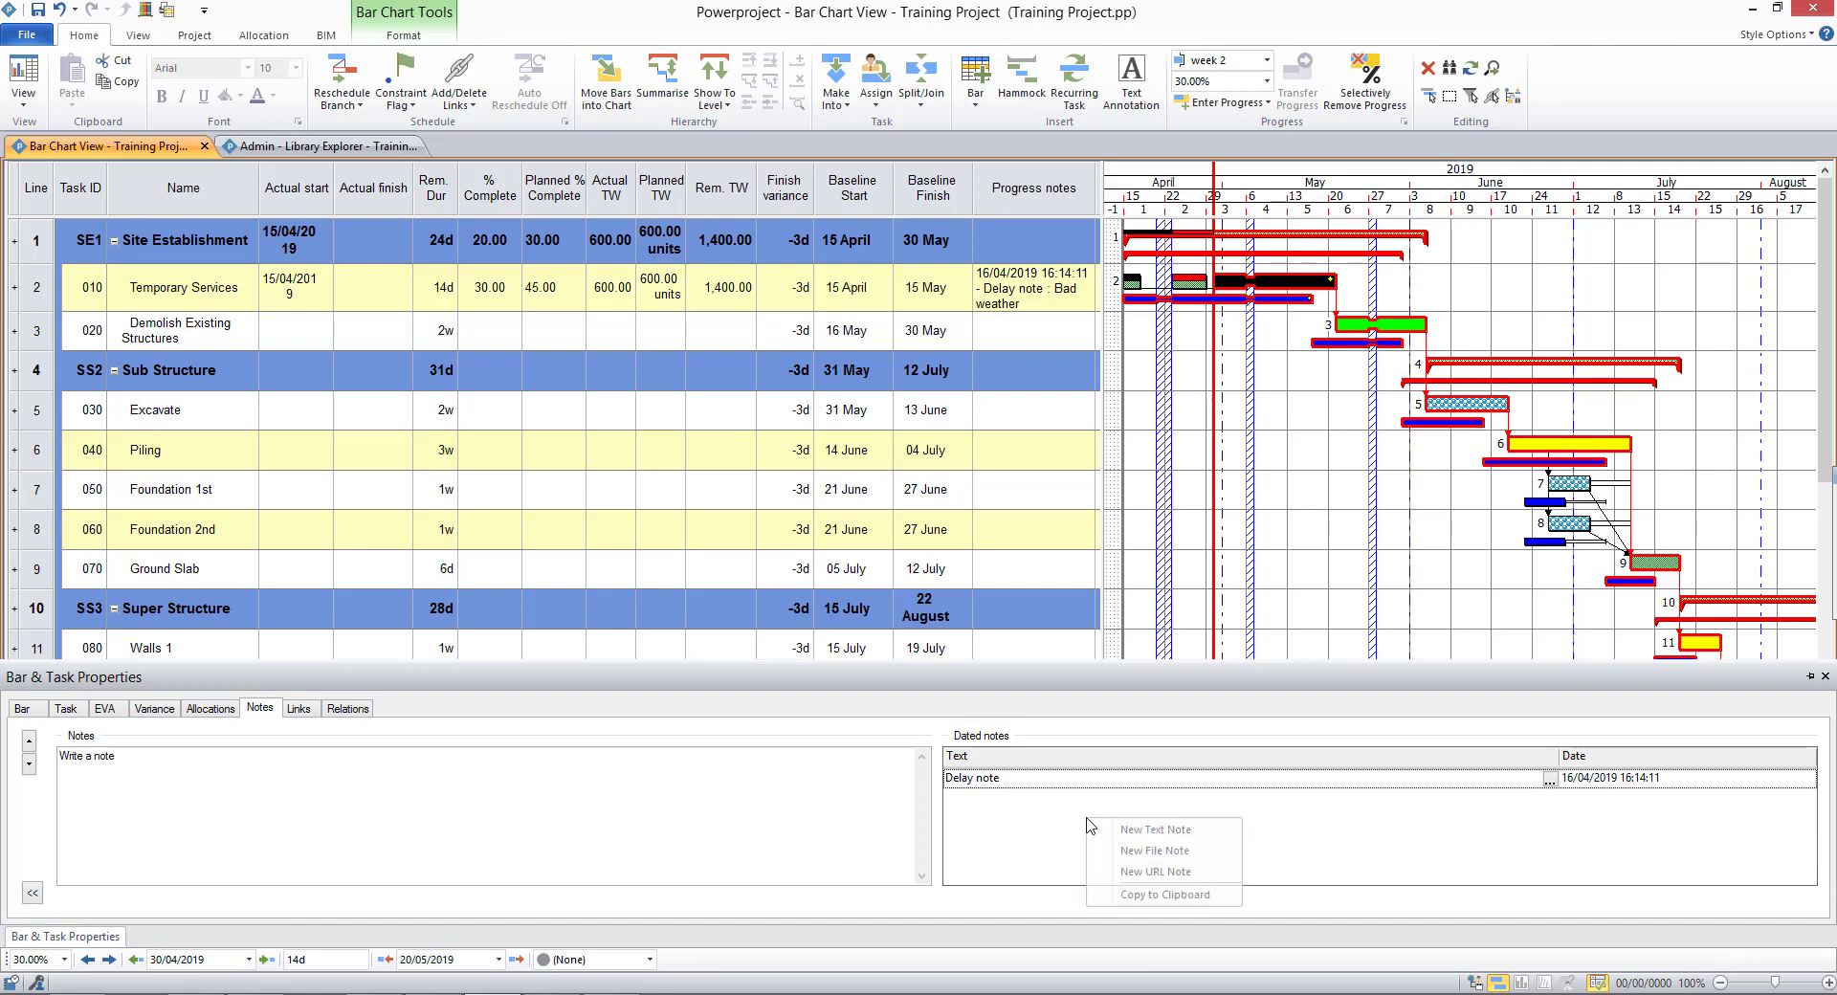
left_click(1149, 854)
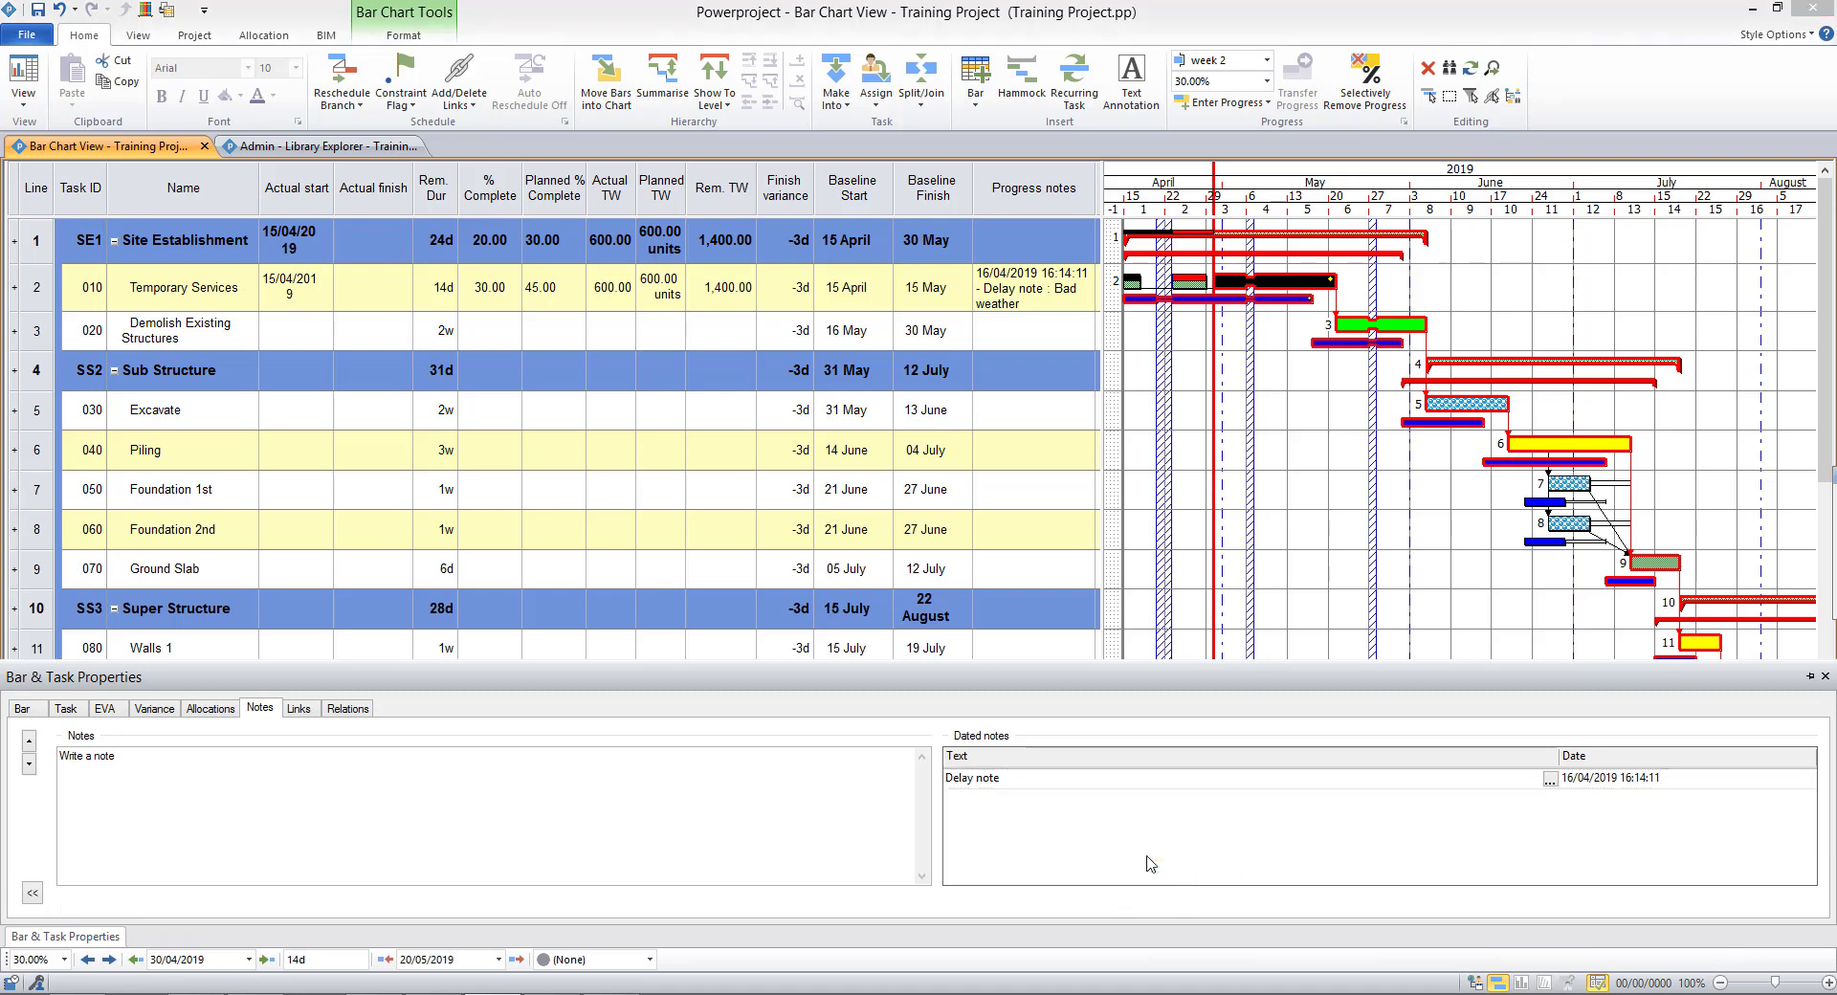
left_click(1004, 471)
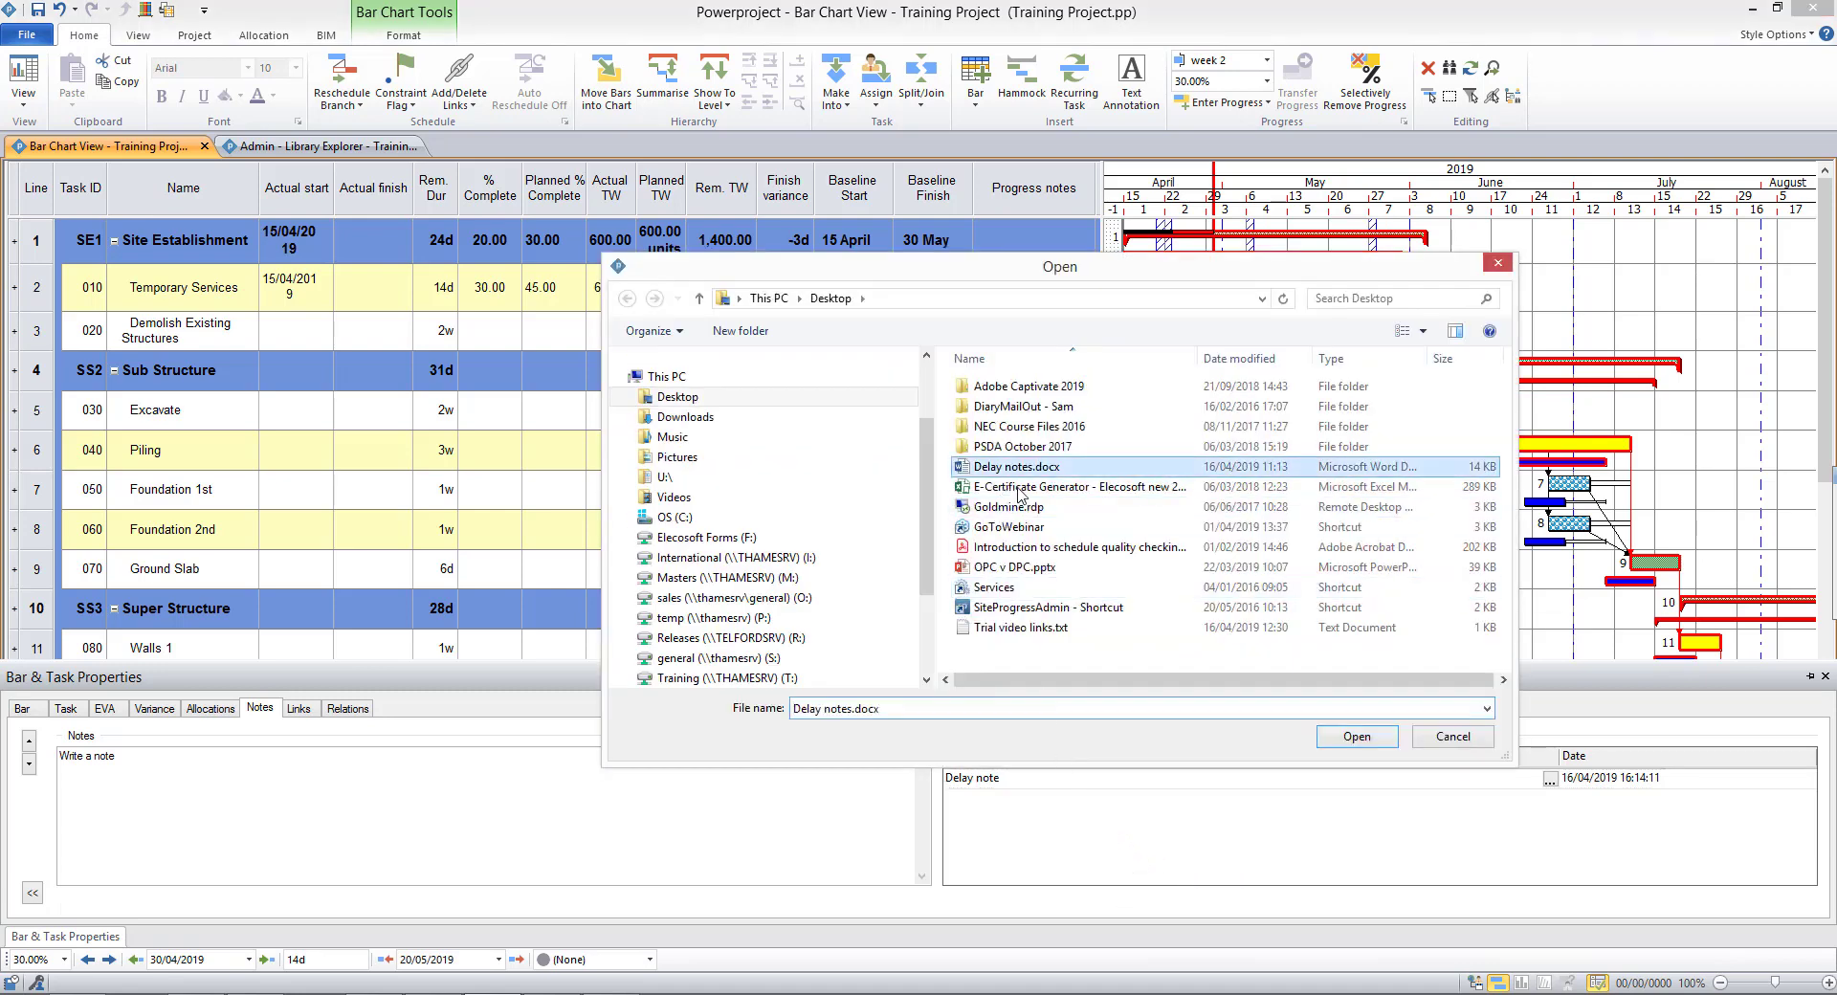
left_click(1361, 737)
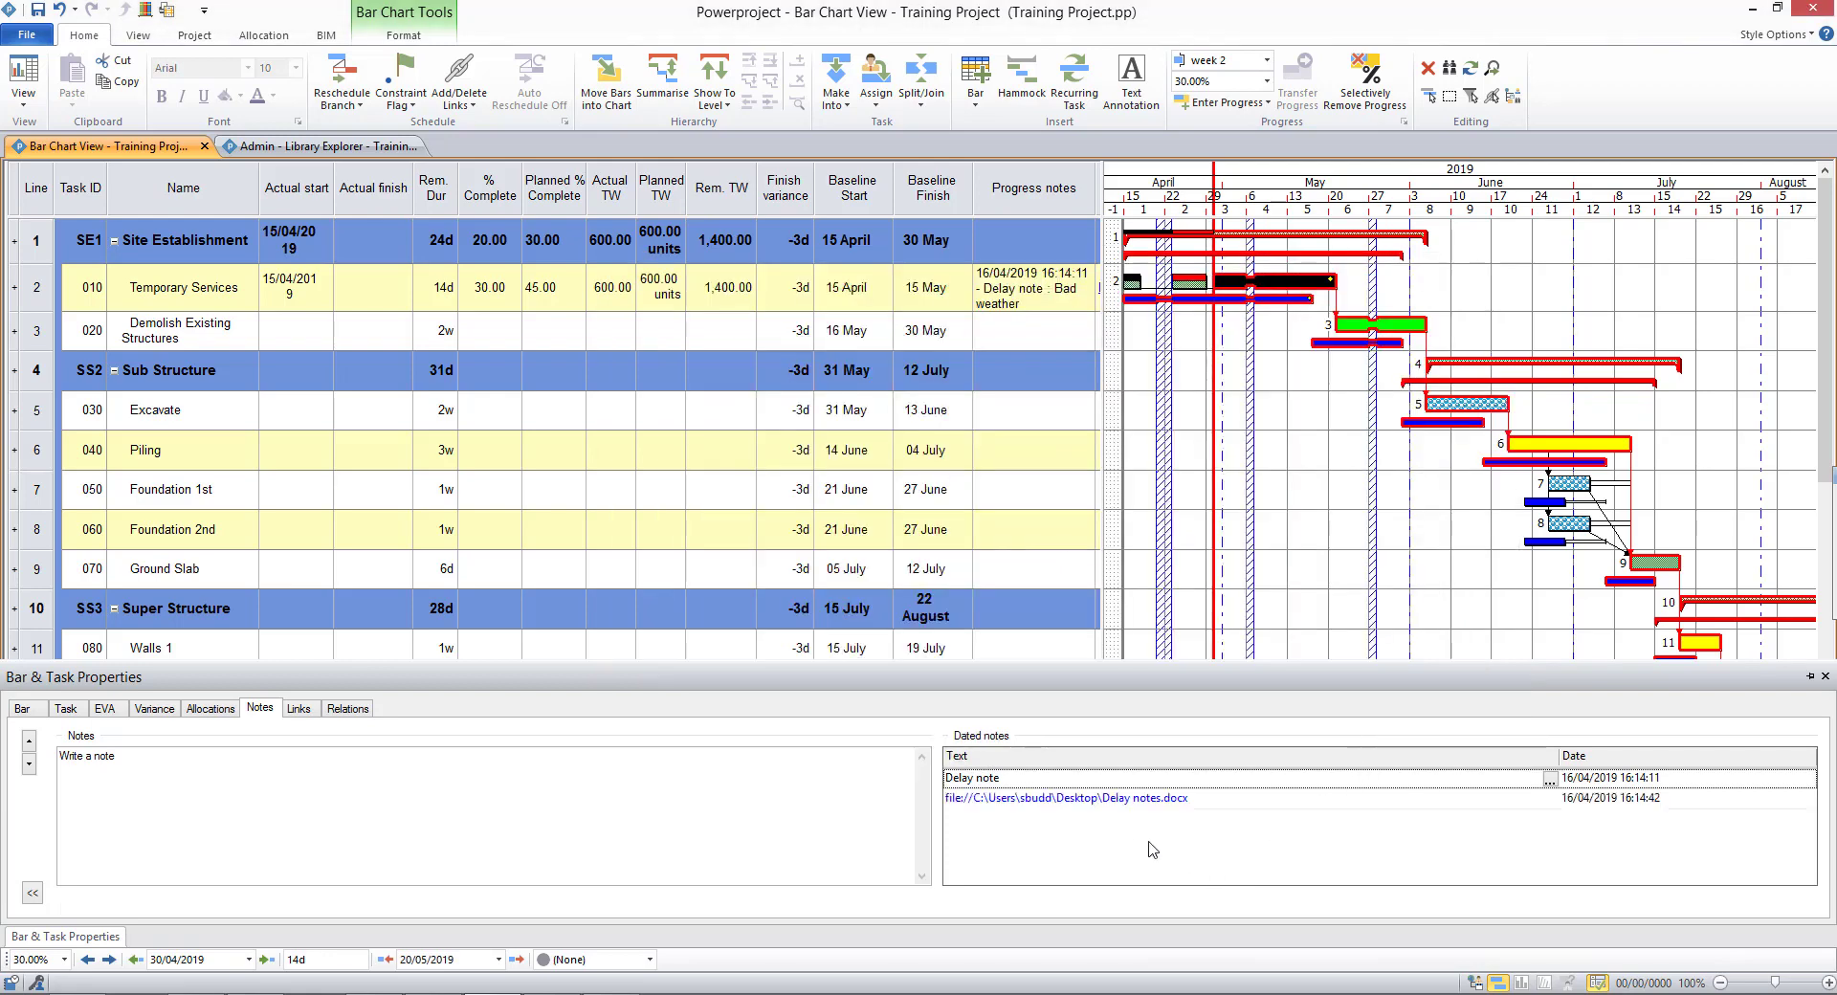
left_click(1113, 802)
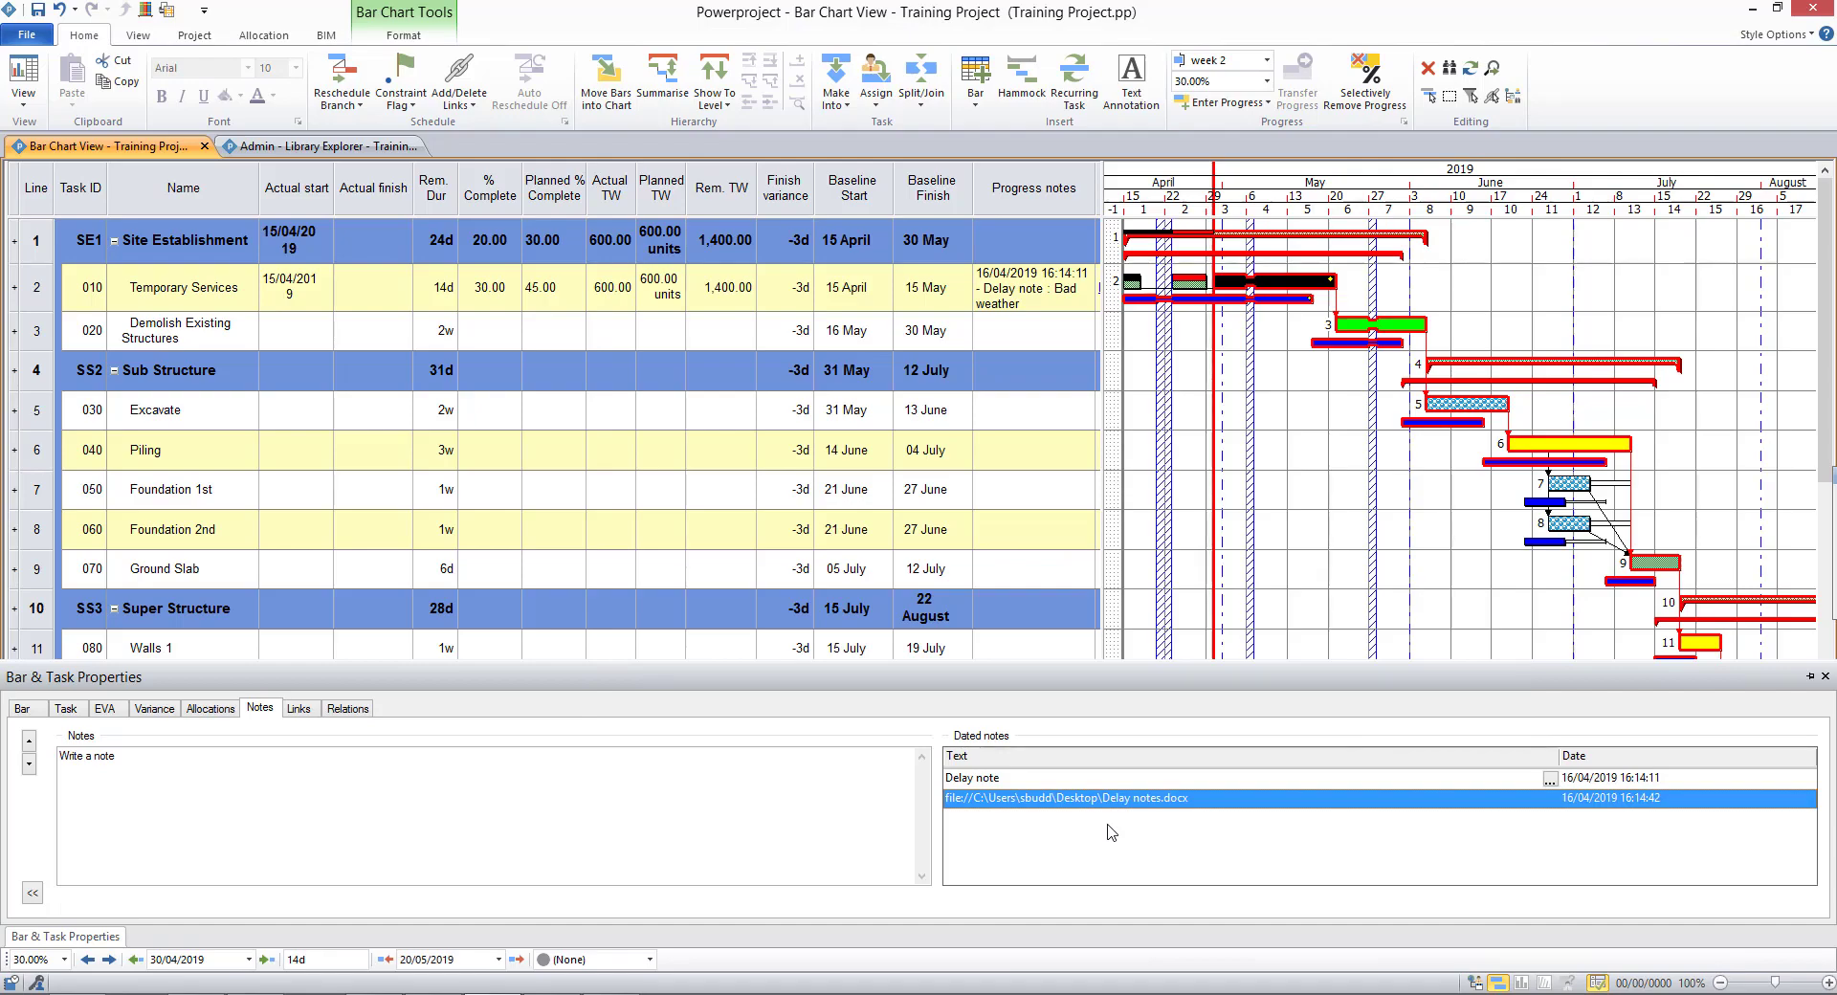